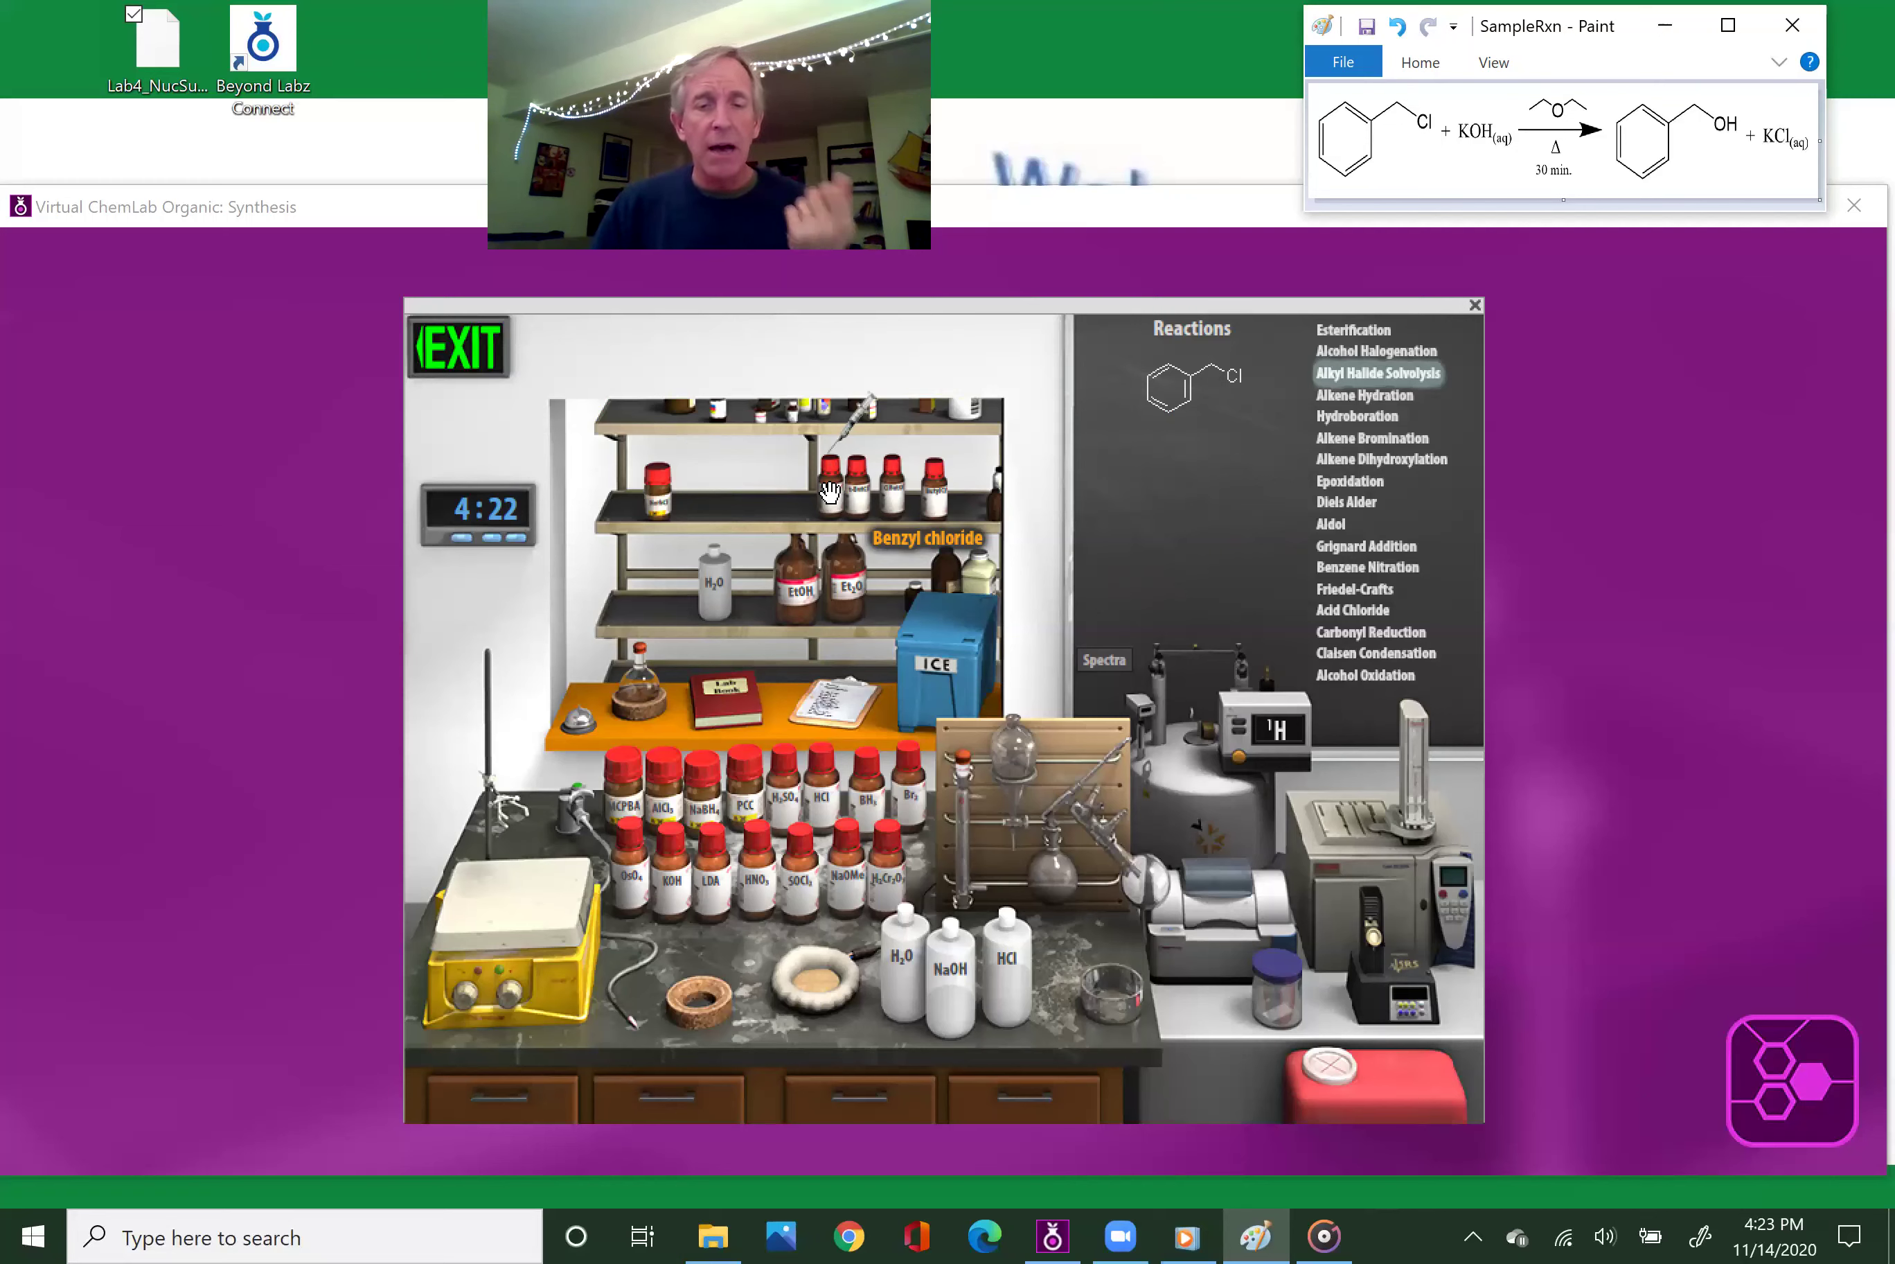
- Add benzyl chloride to the round-bottom flask and place the flask on the stir plate
click(815, 489)
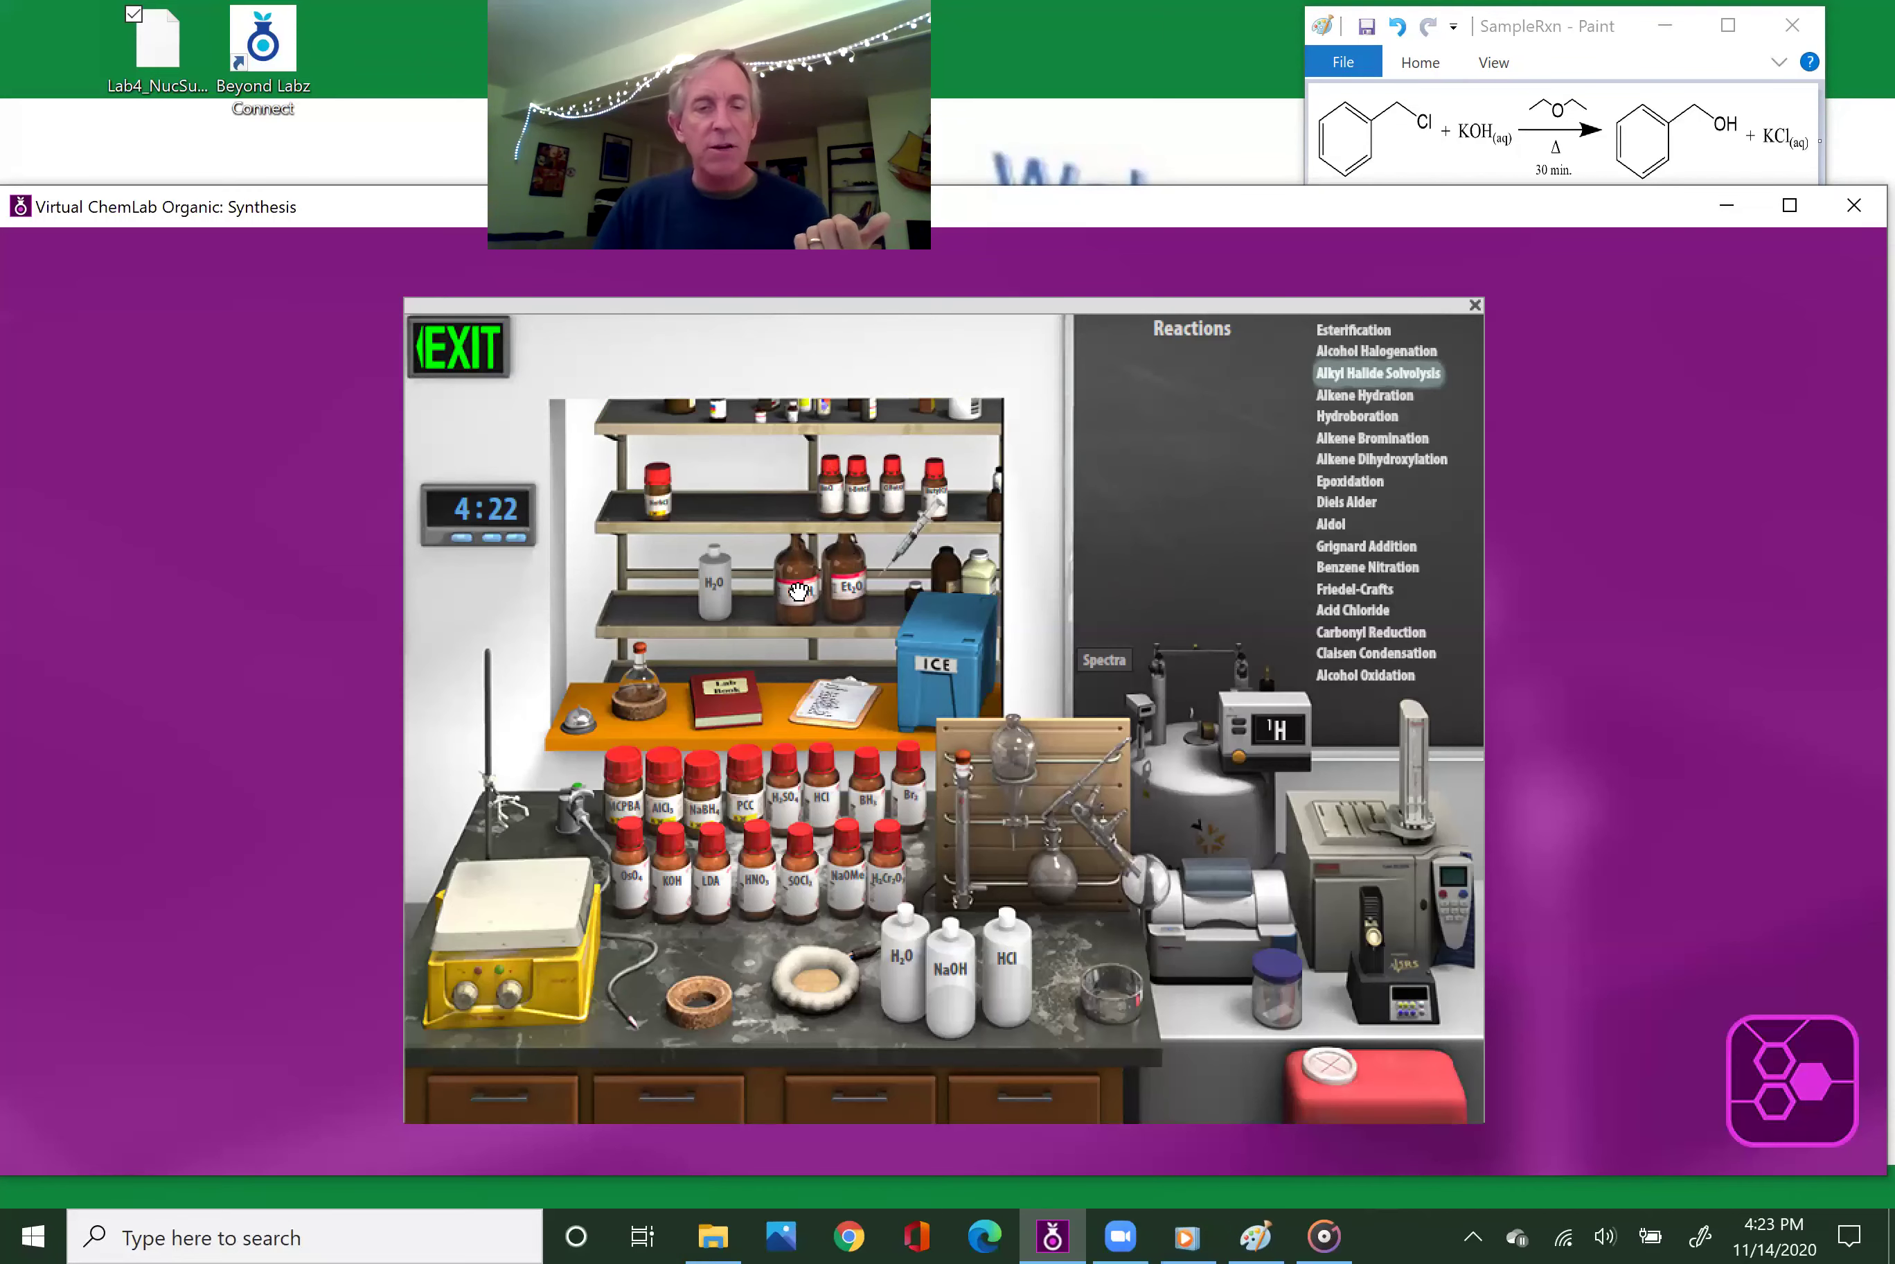
click(640, 650)
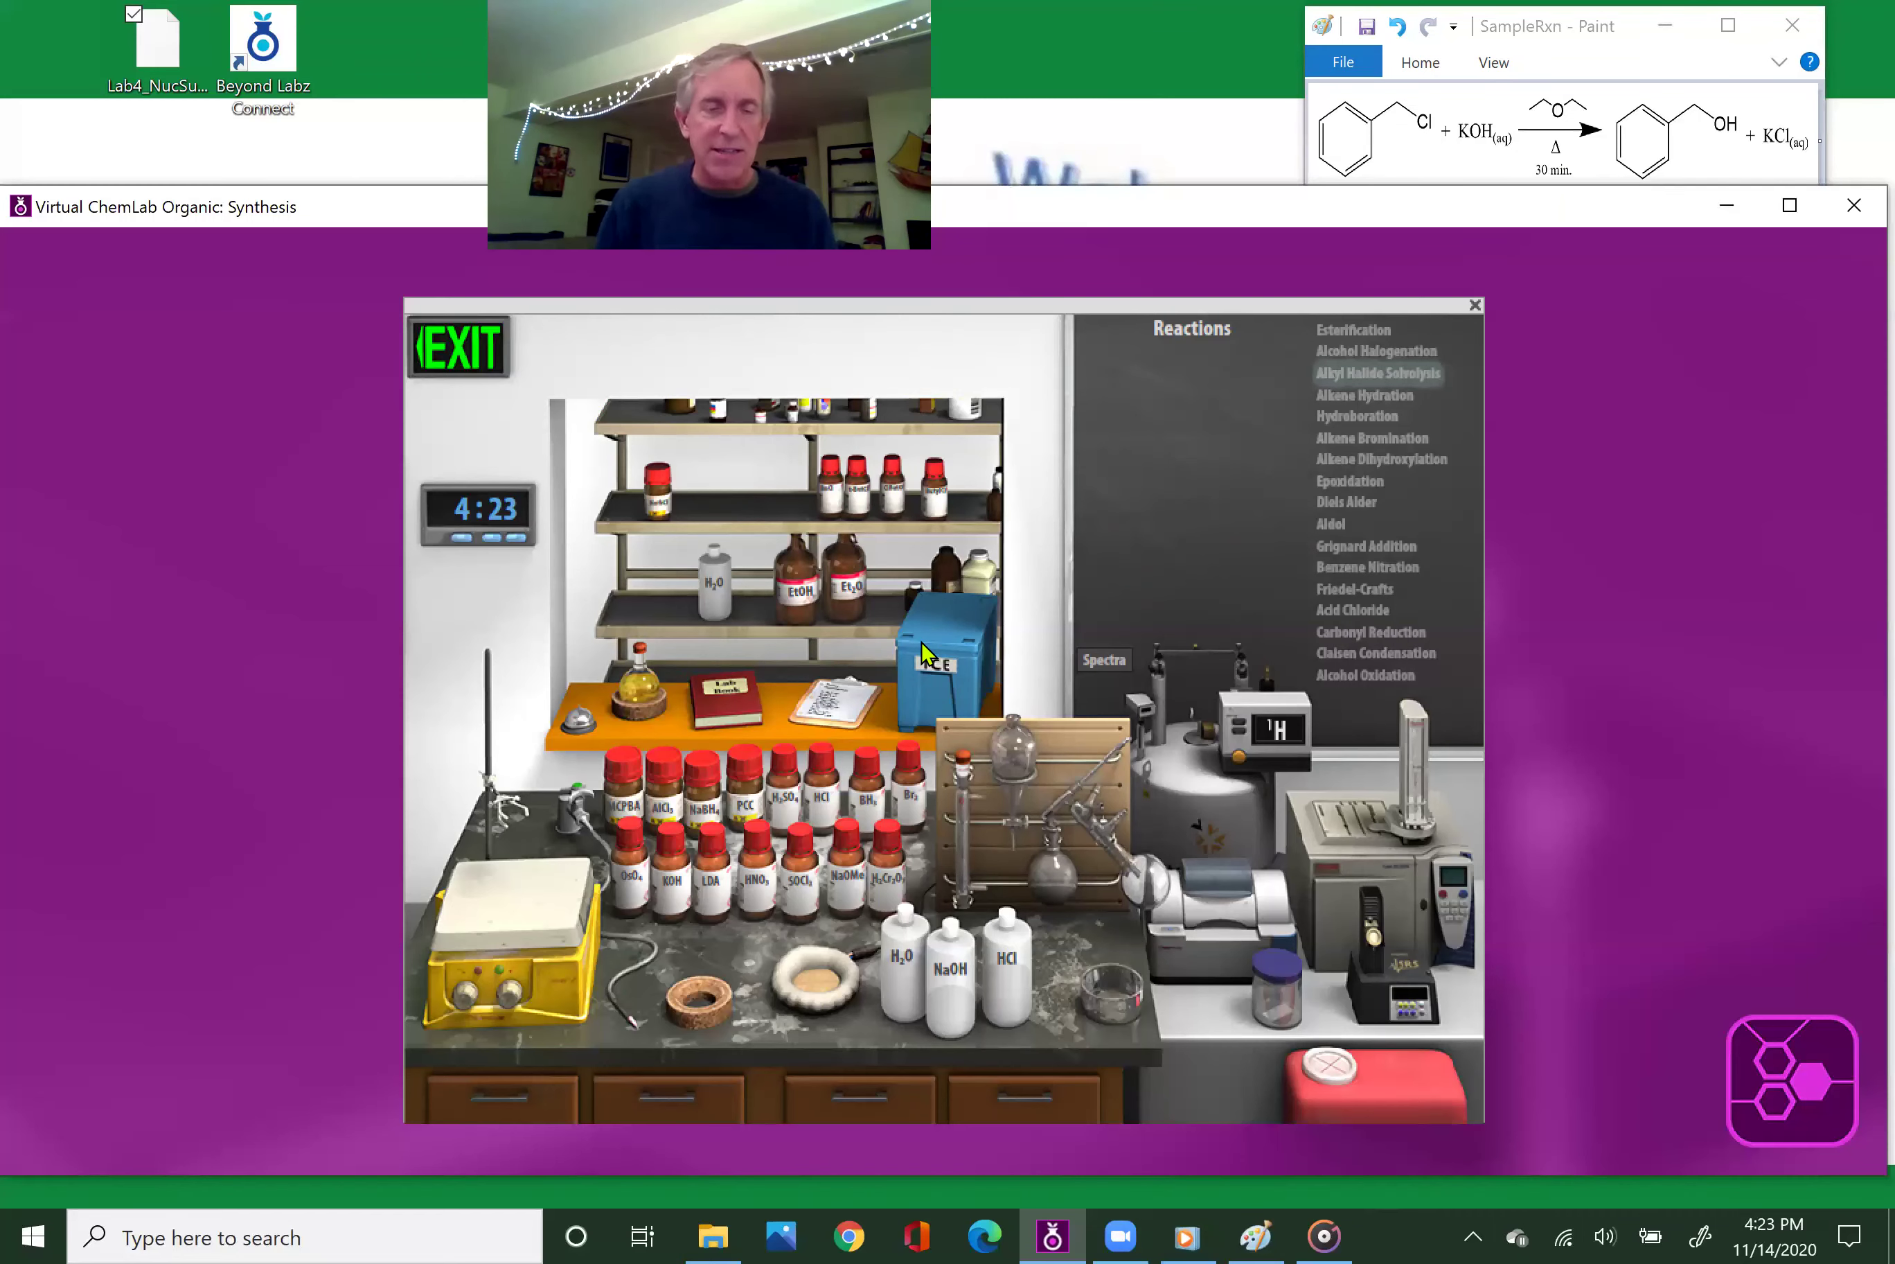
mouse_move(633, 687)
drag(633, 686, 546, 864)
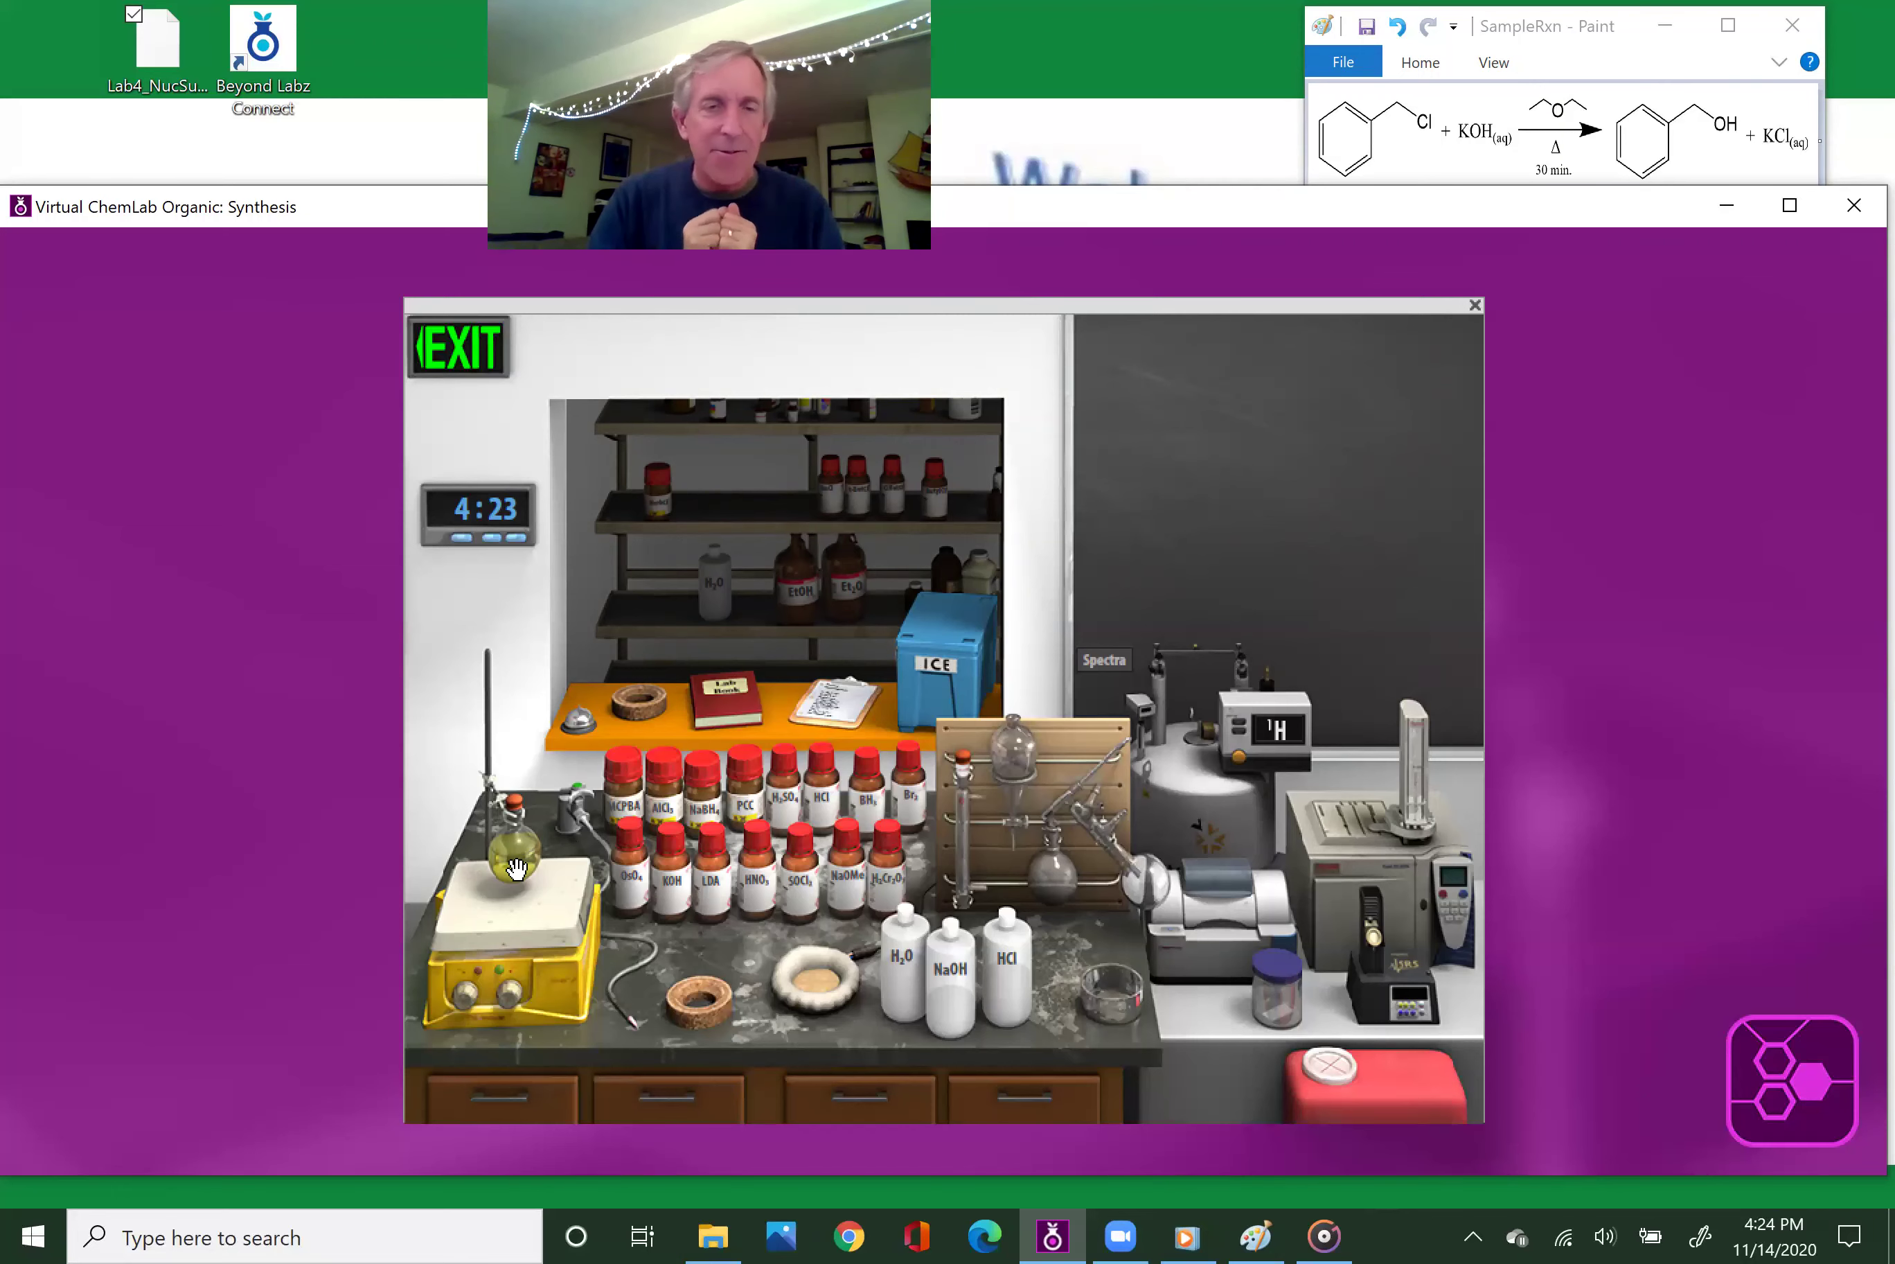
- Run a mass spectrum on a sample from the flask on the stir plate
click(1344, 846)
drag(1344, 848, 1217, 515)
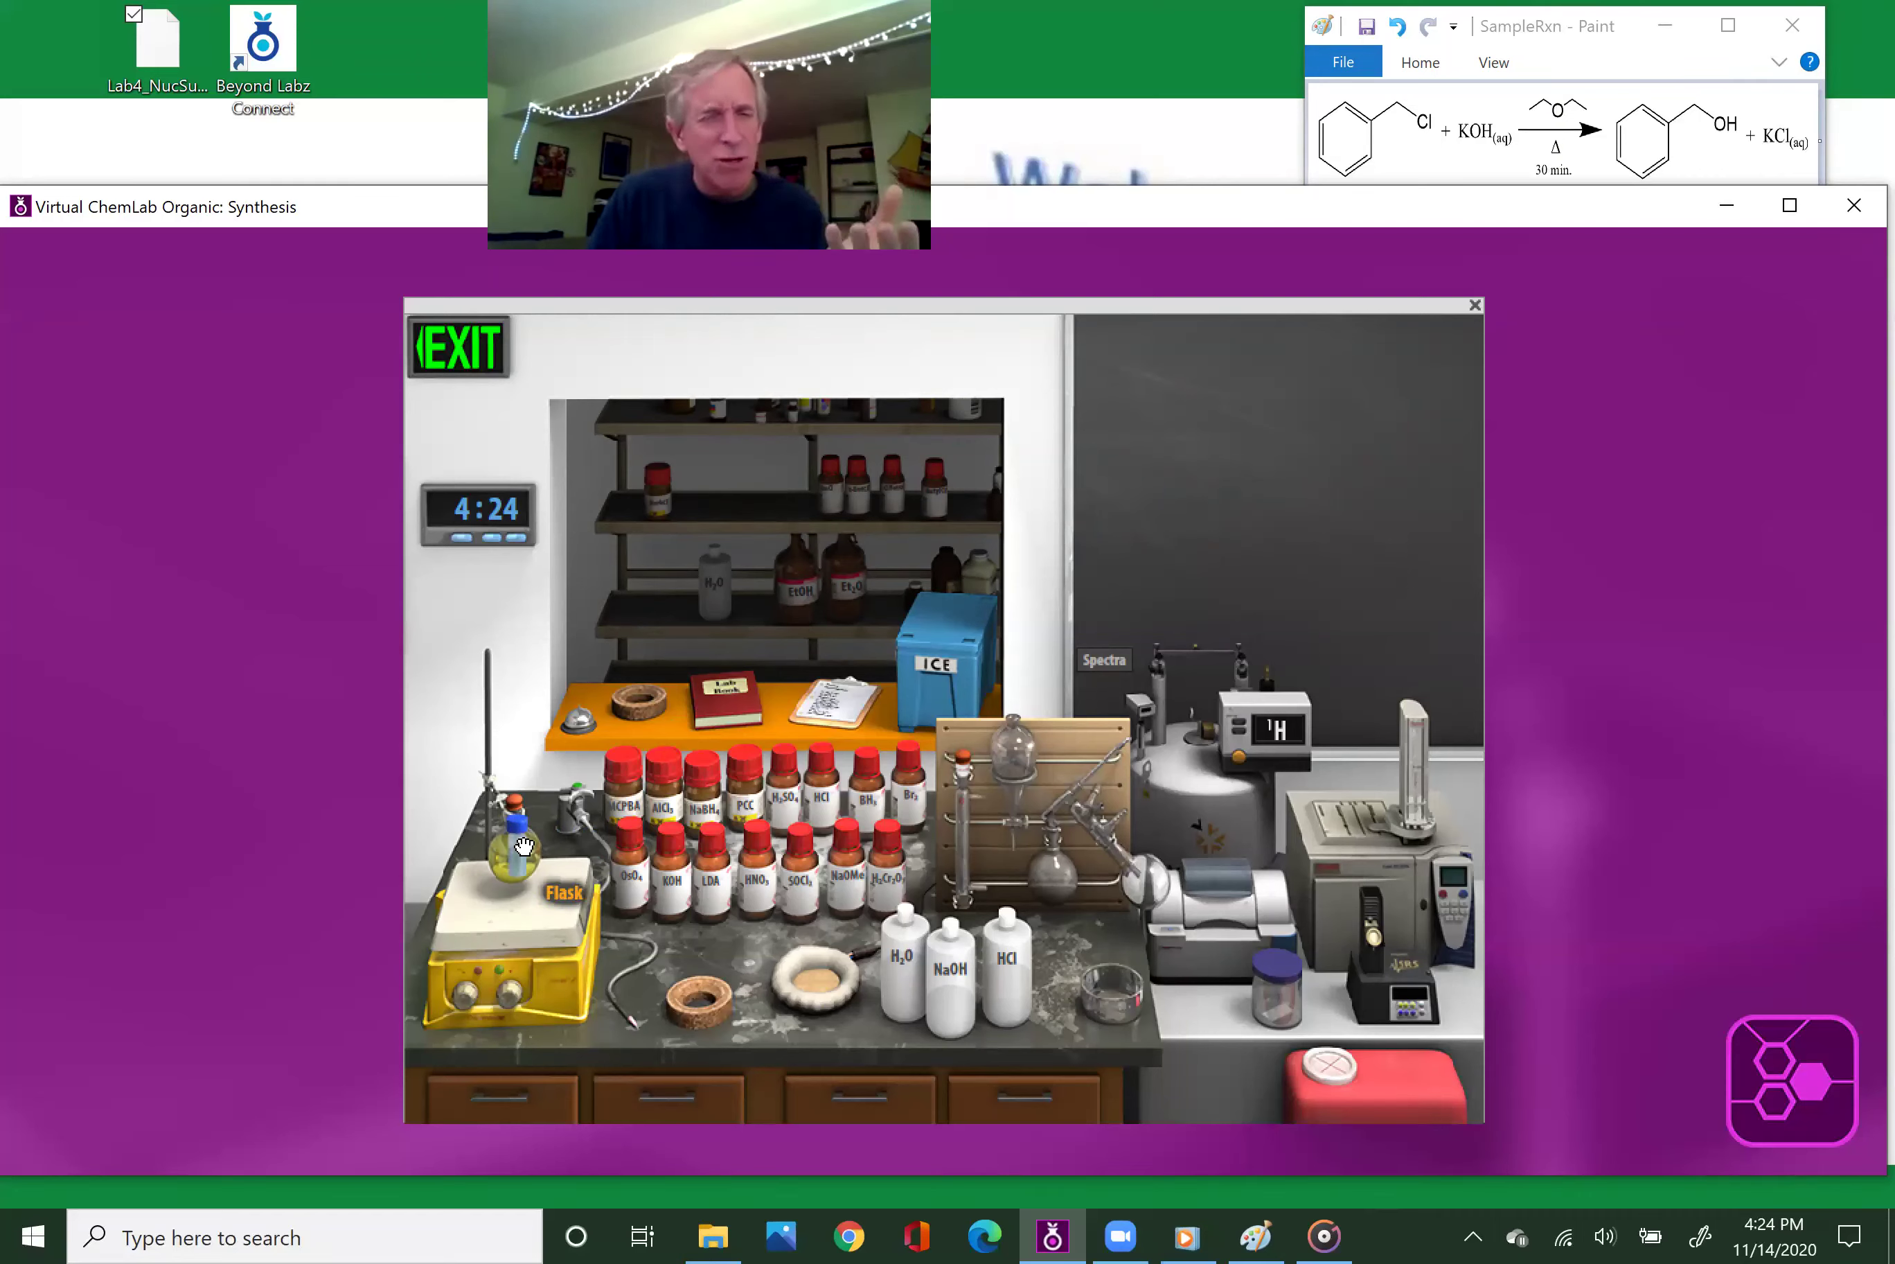
click(525, 846)
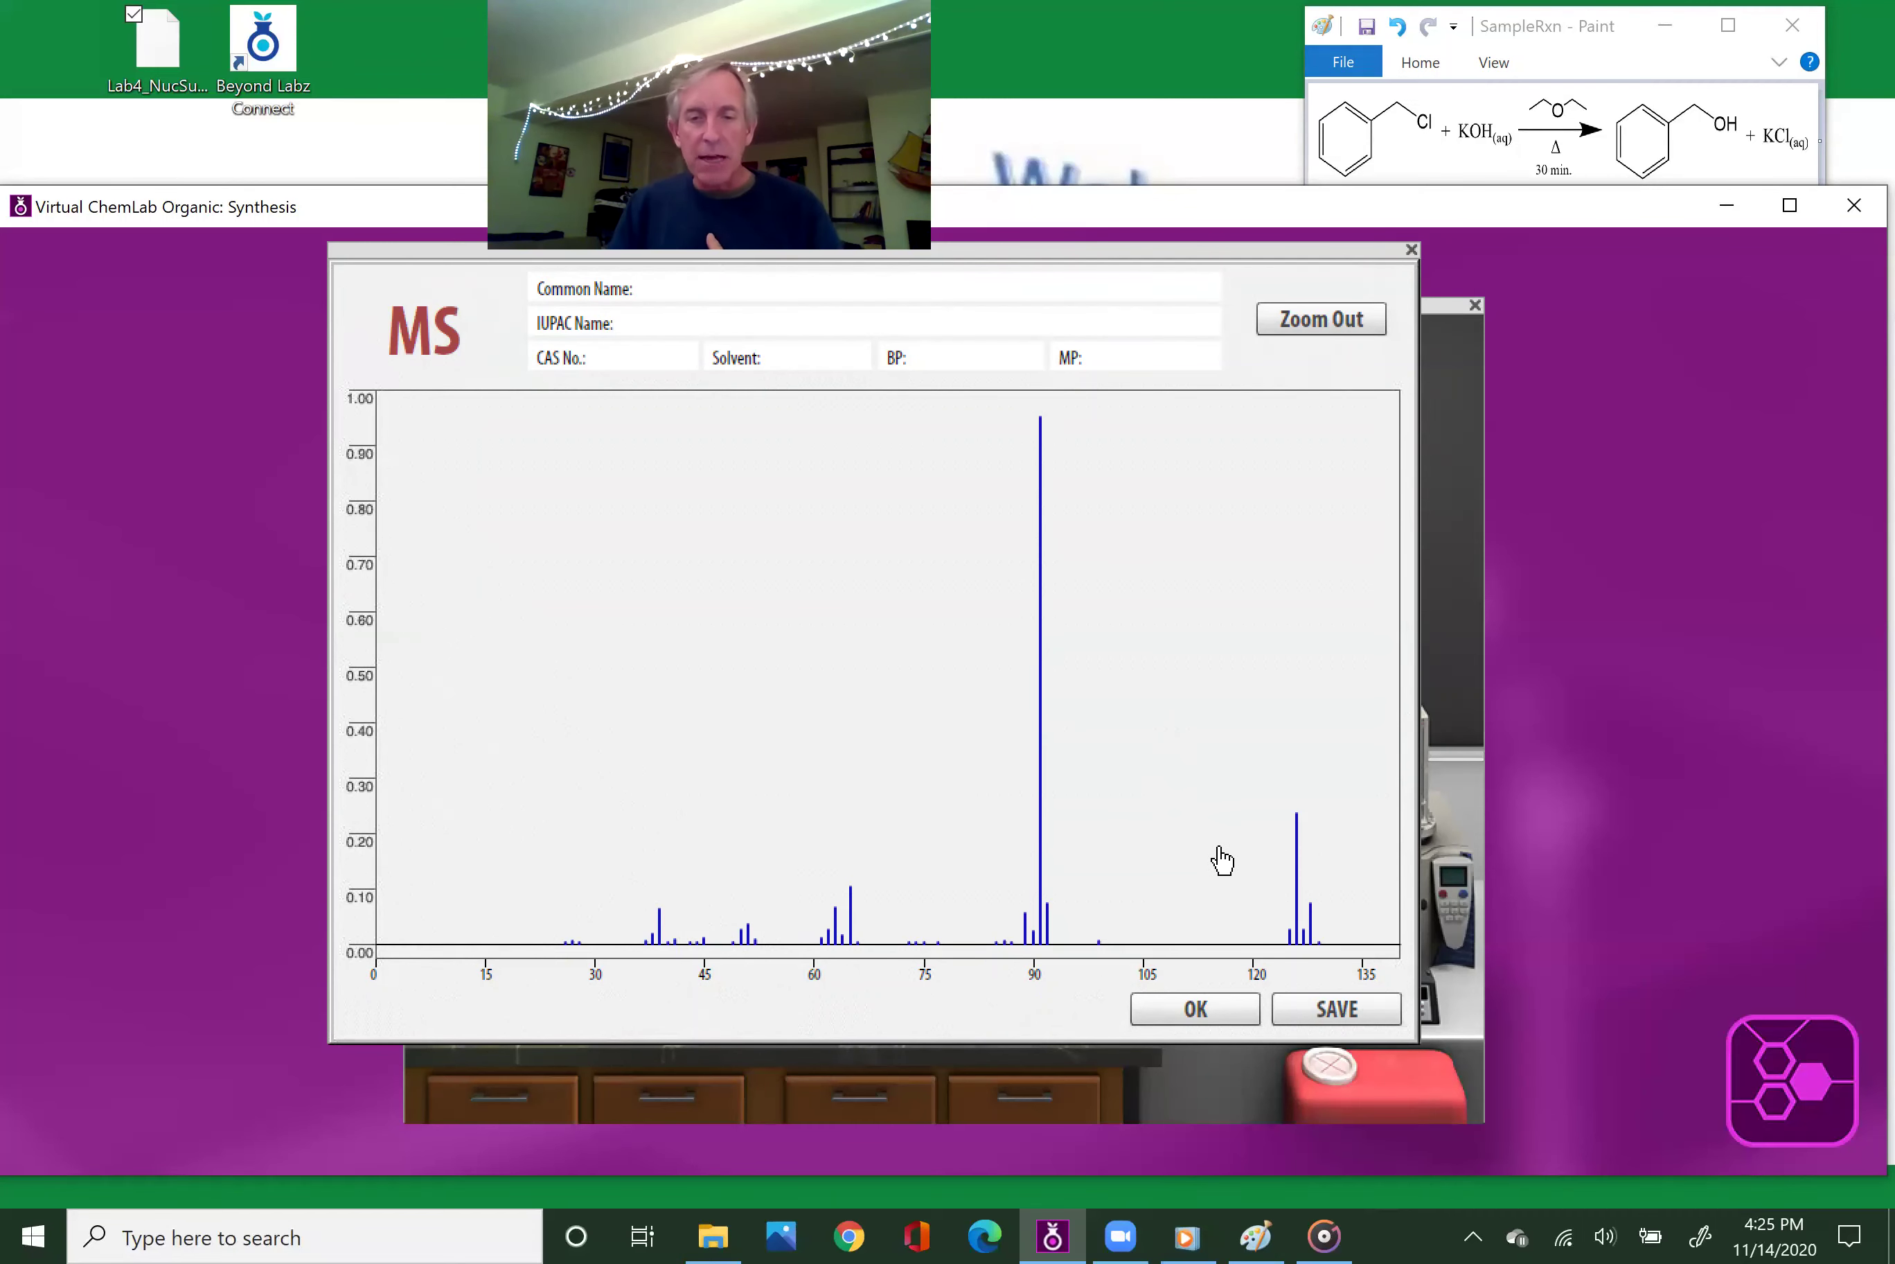
- Examine the mass-to-charge values and intensities of the base peak, the molecular ion peak and its isotope peak
click(1298, 831)
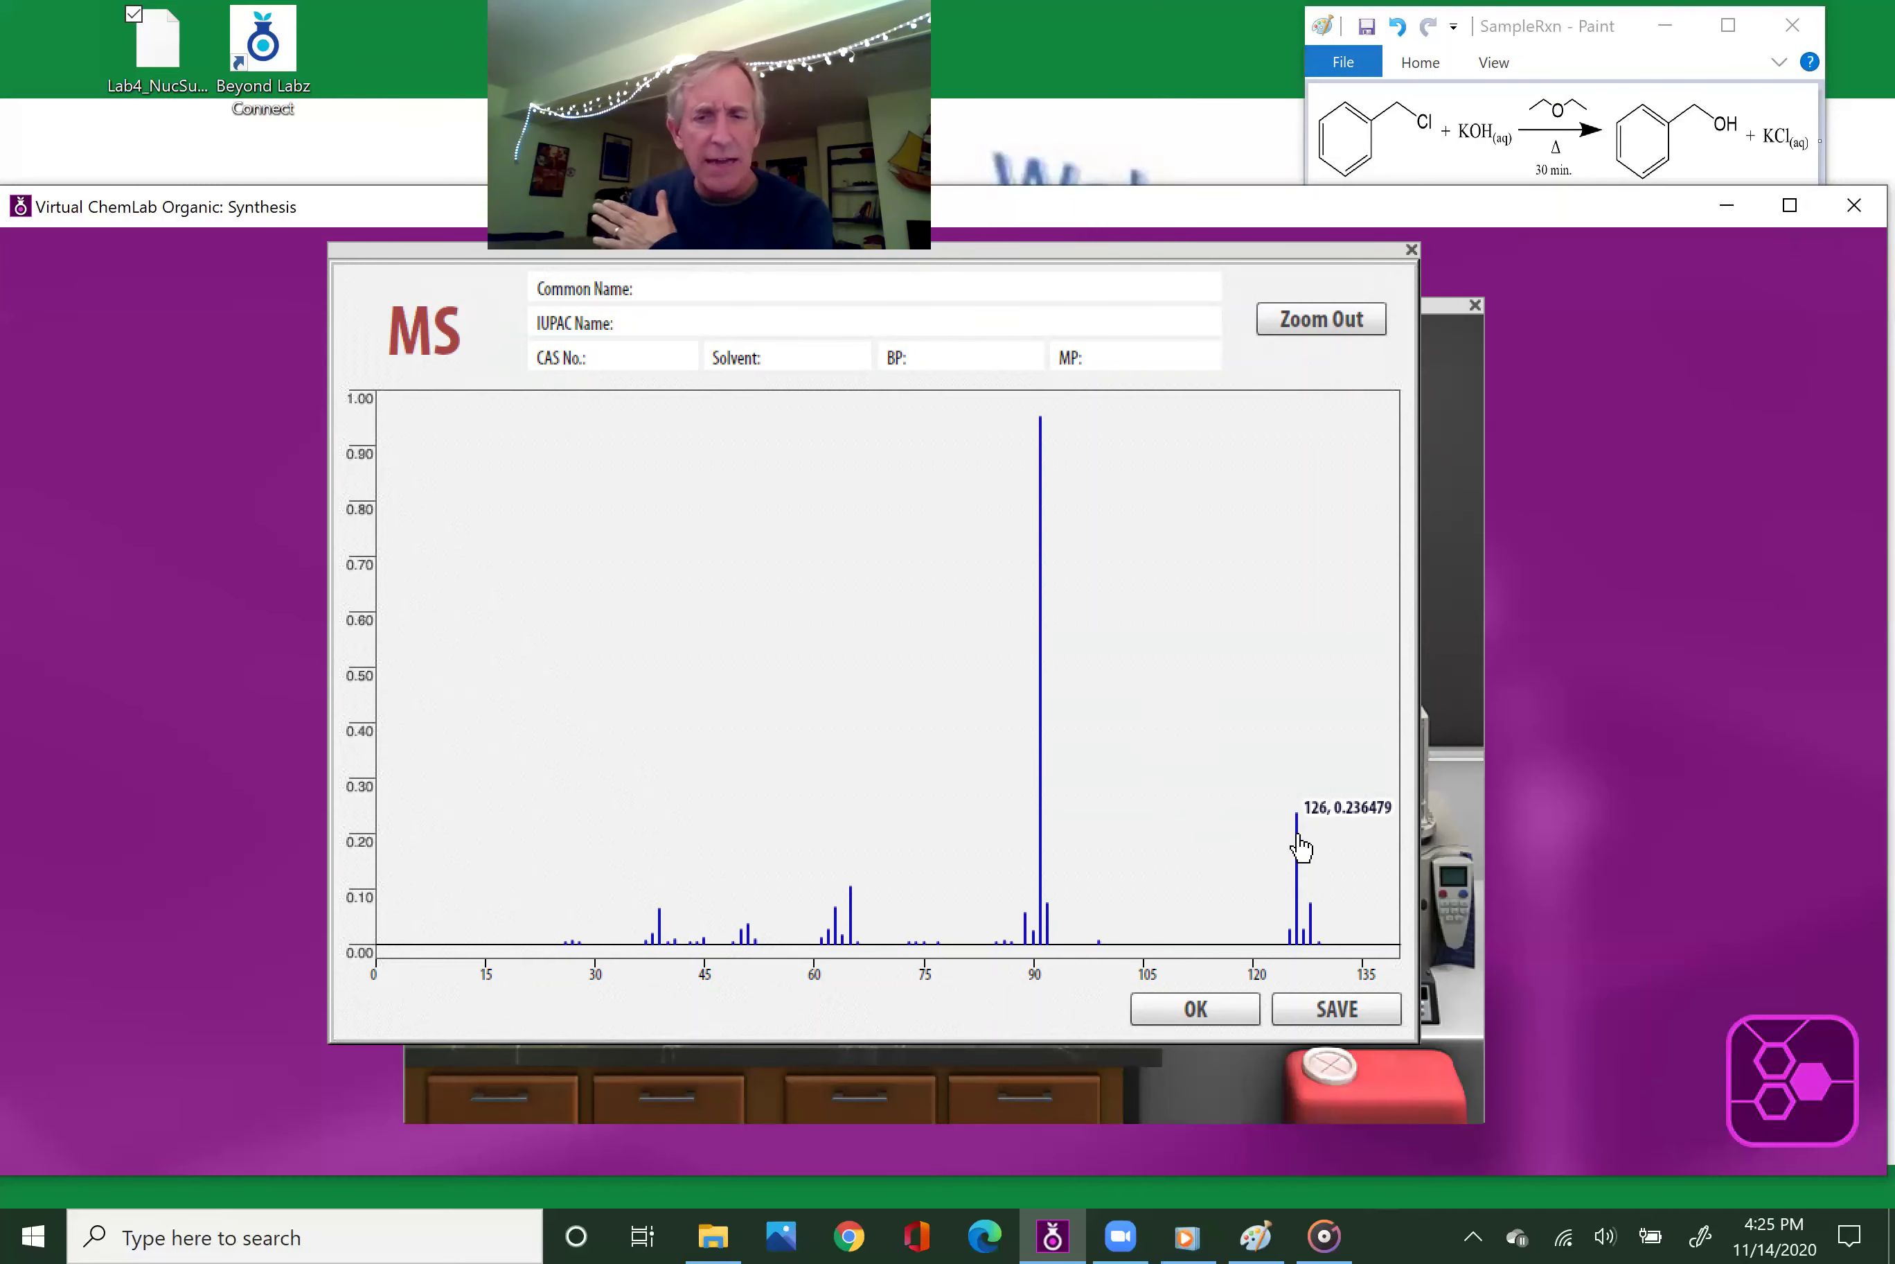
click(1040, 693)
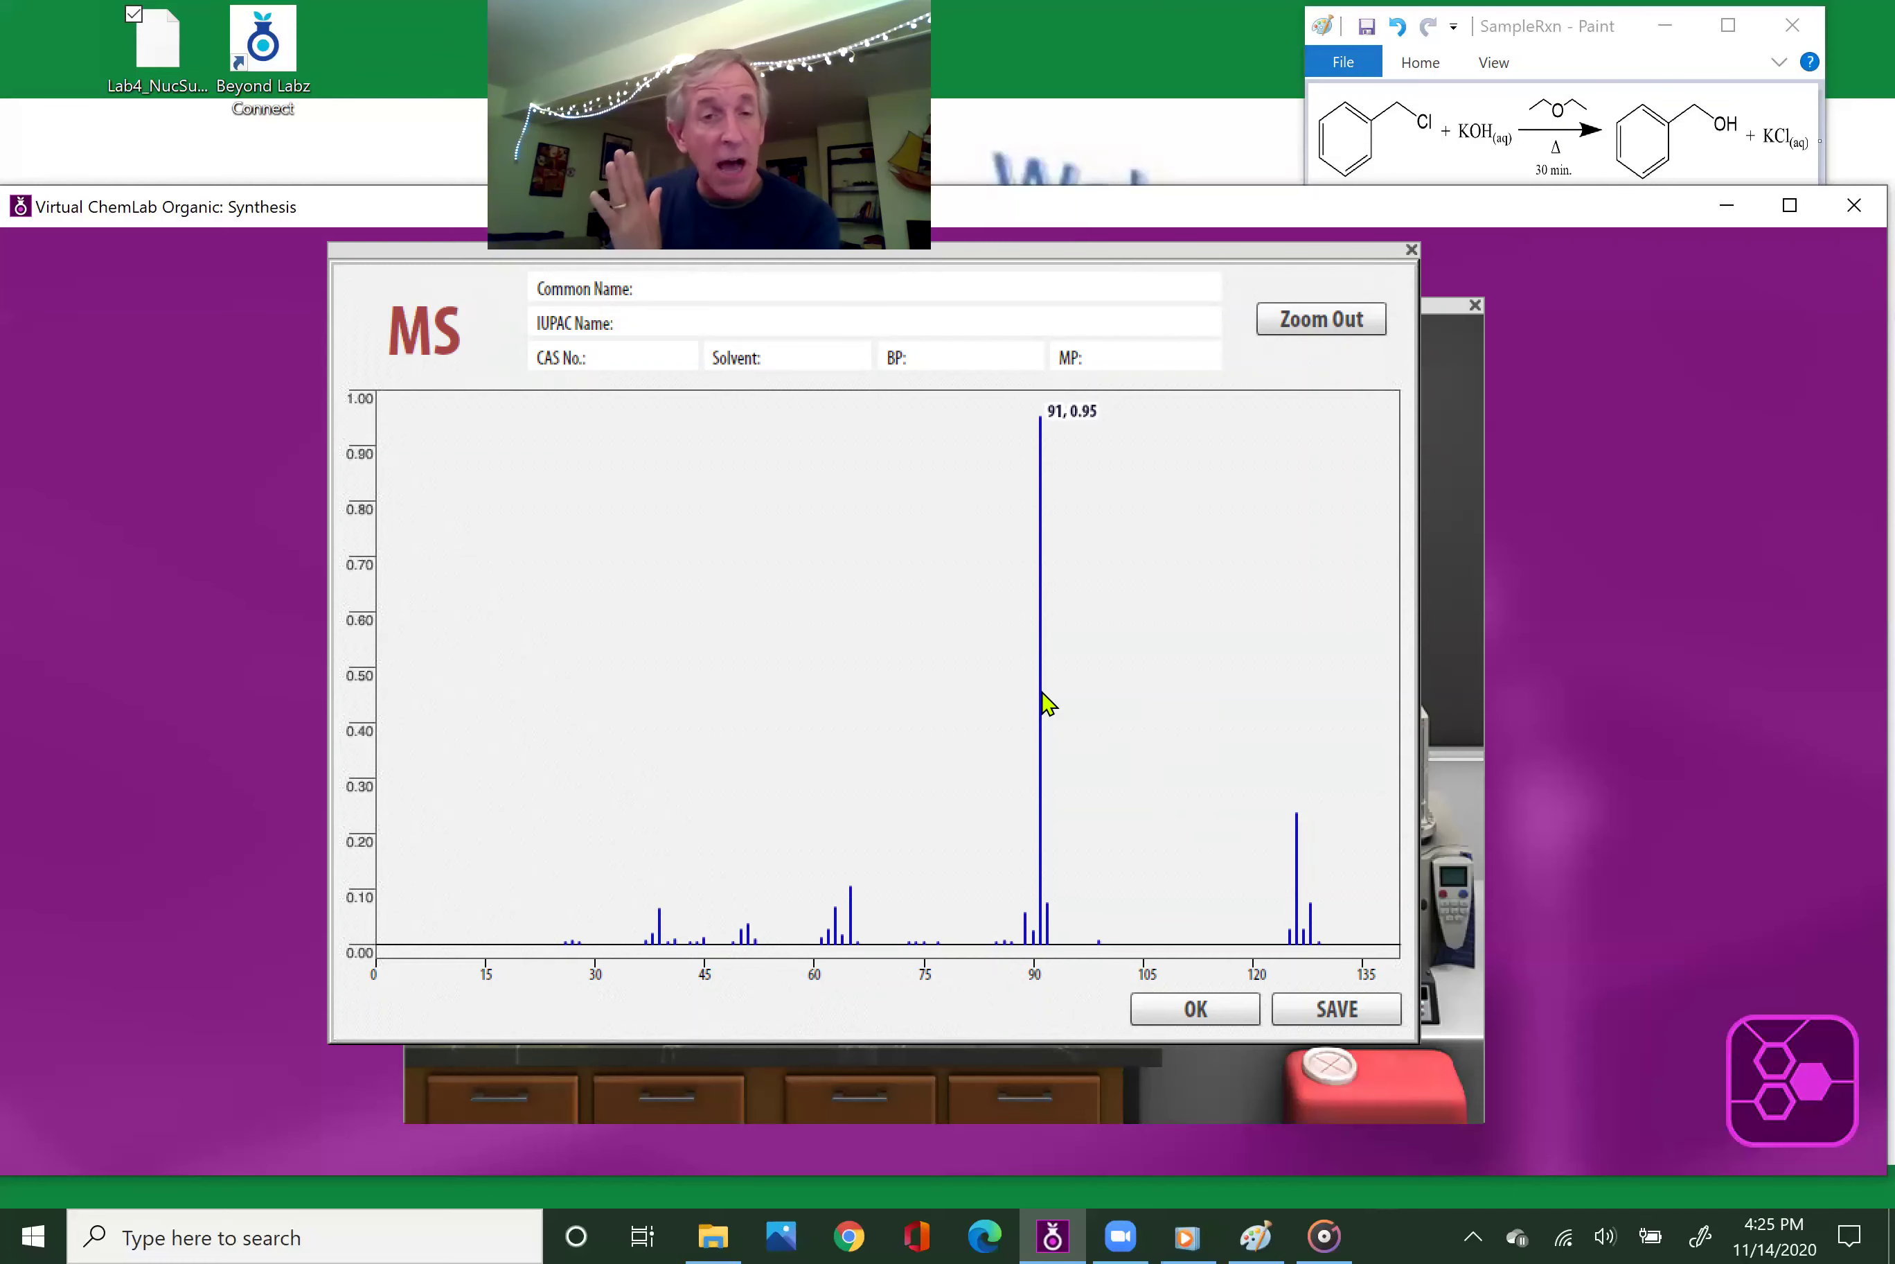
click(1043, 692)
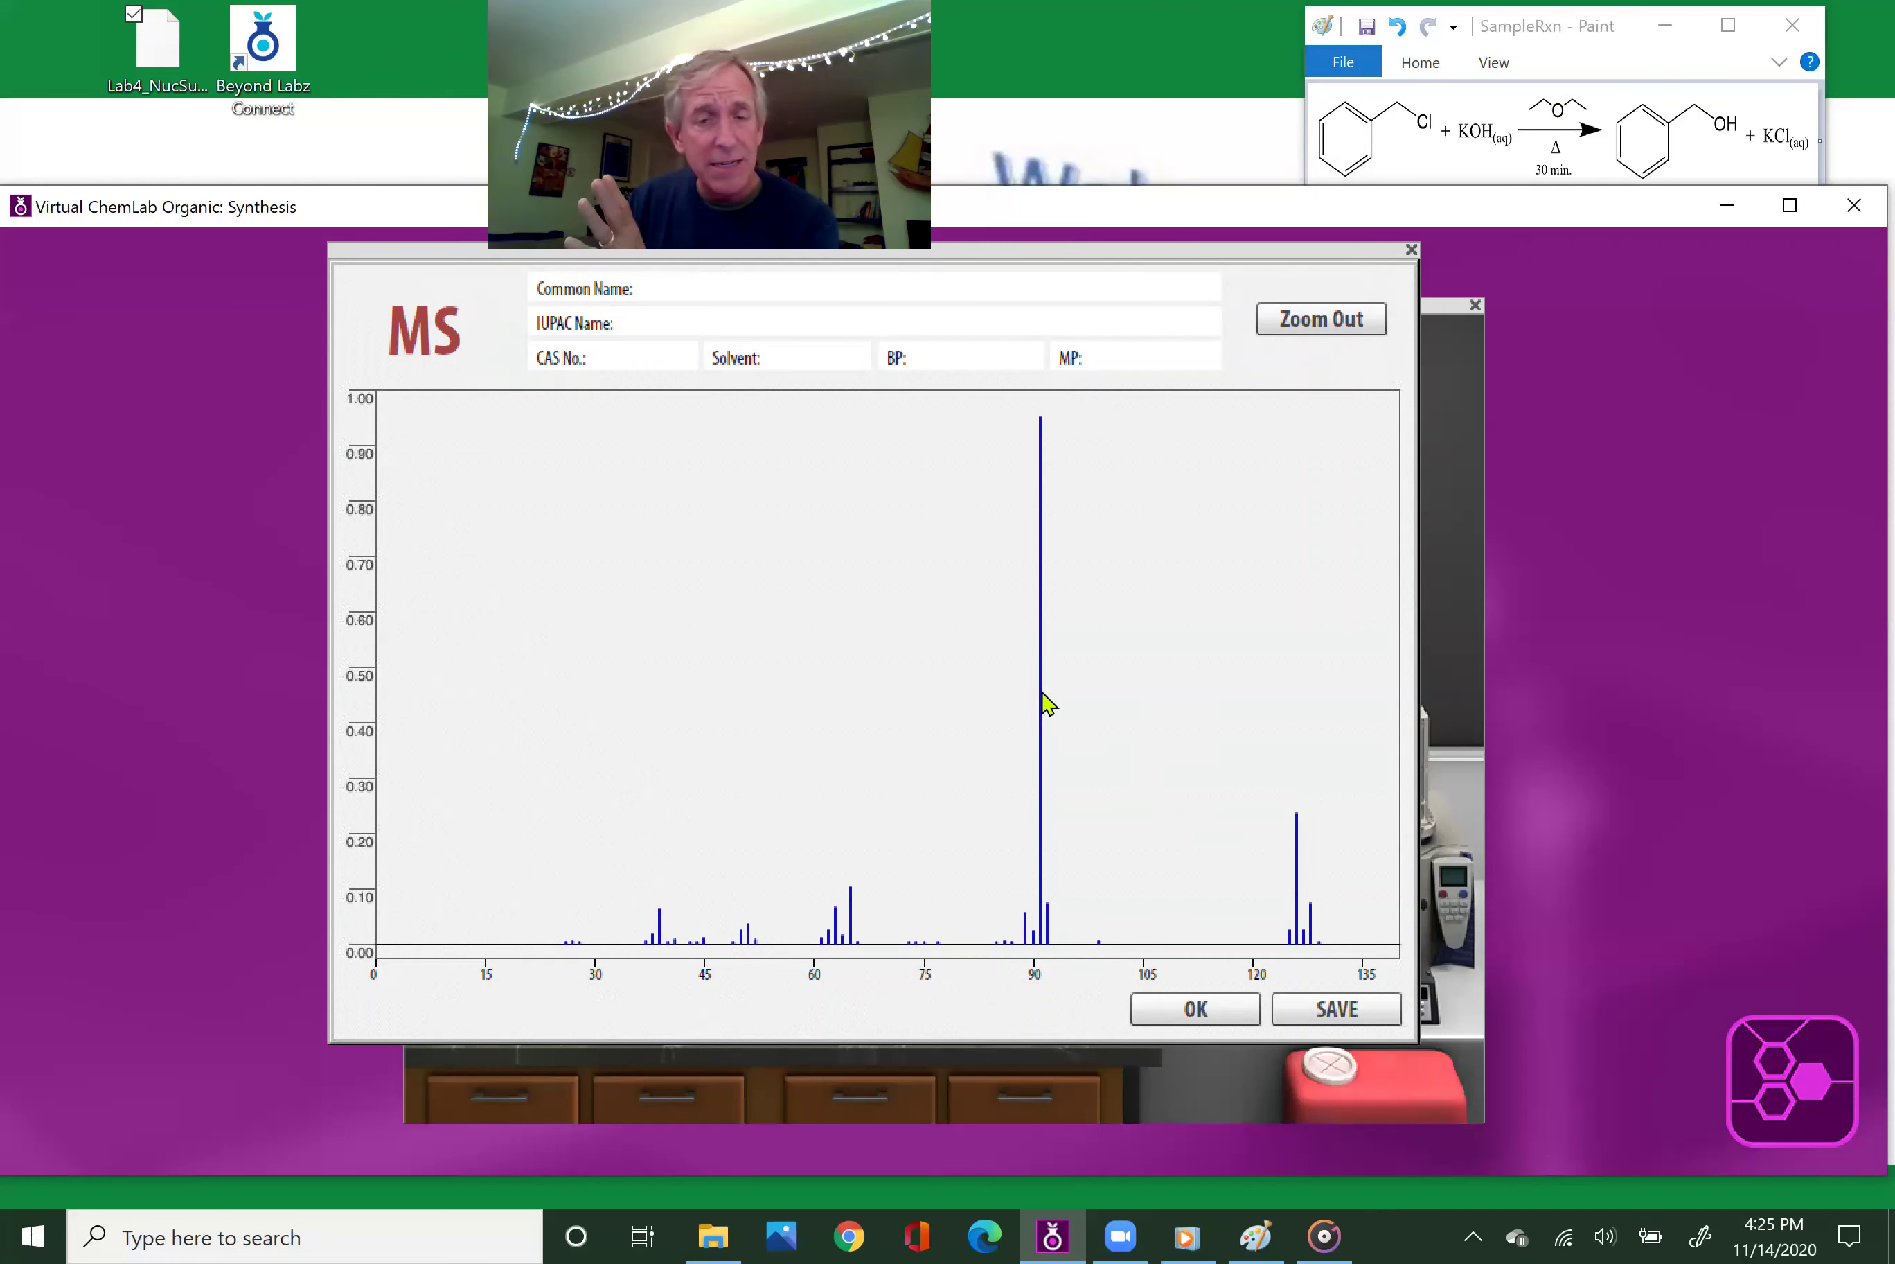
click(1044, 693)
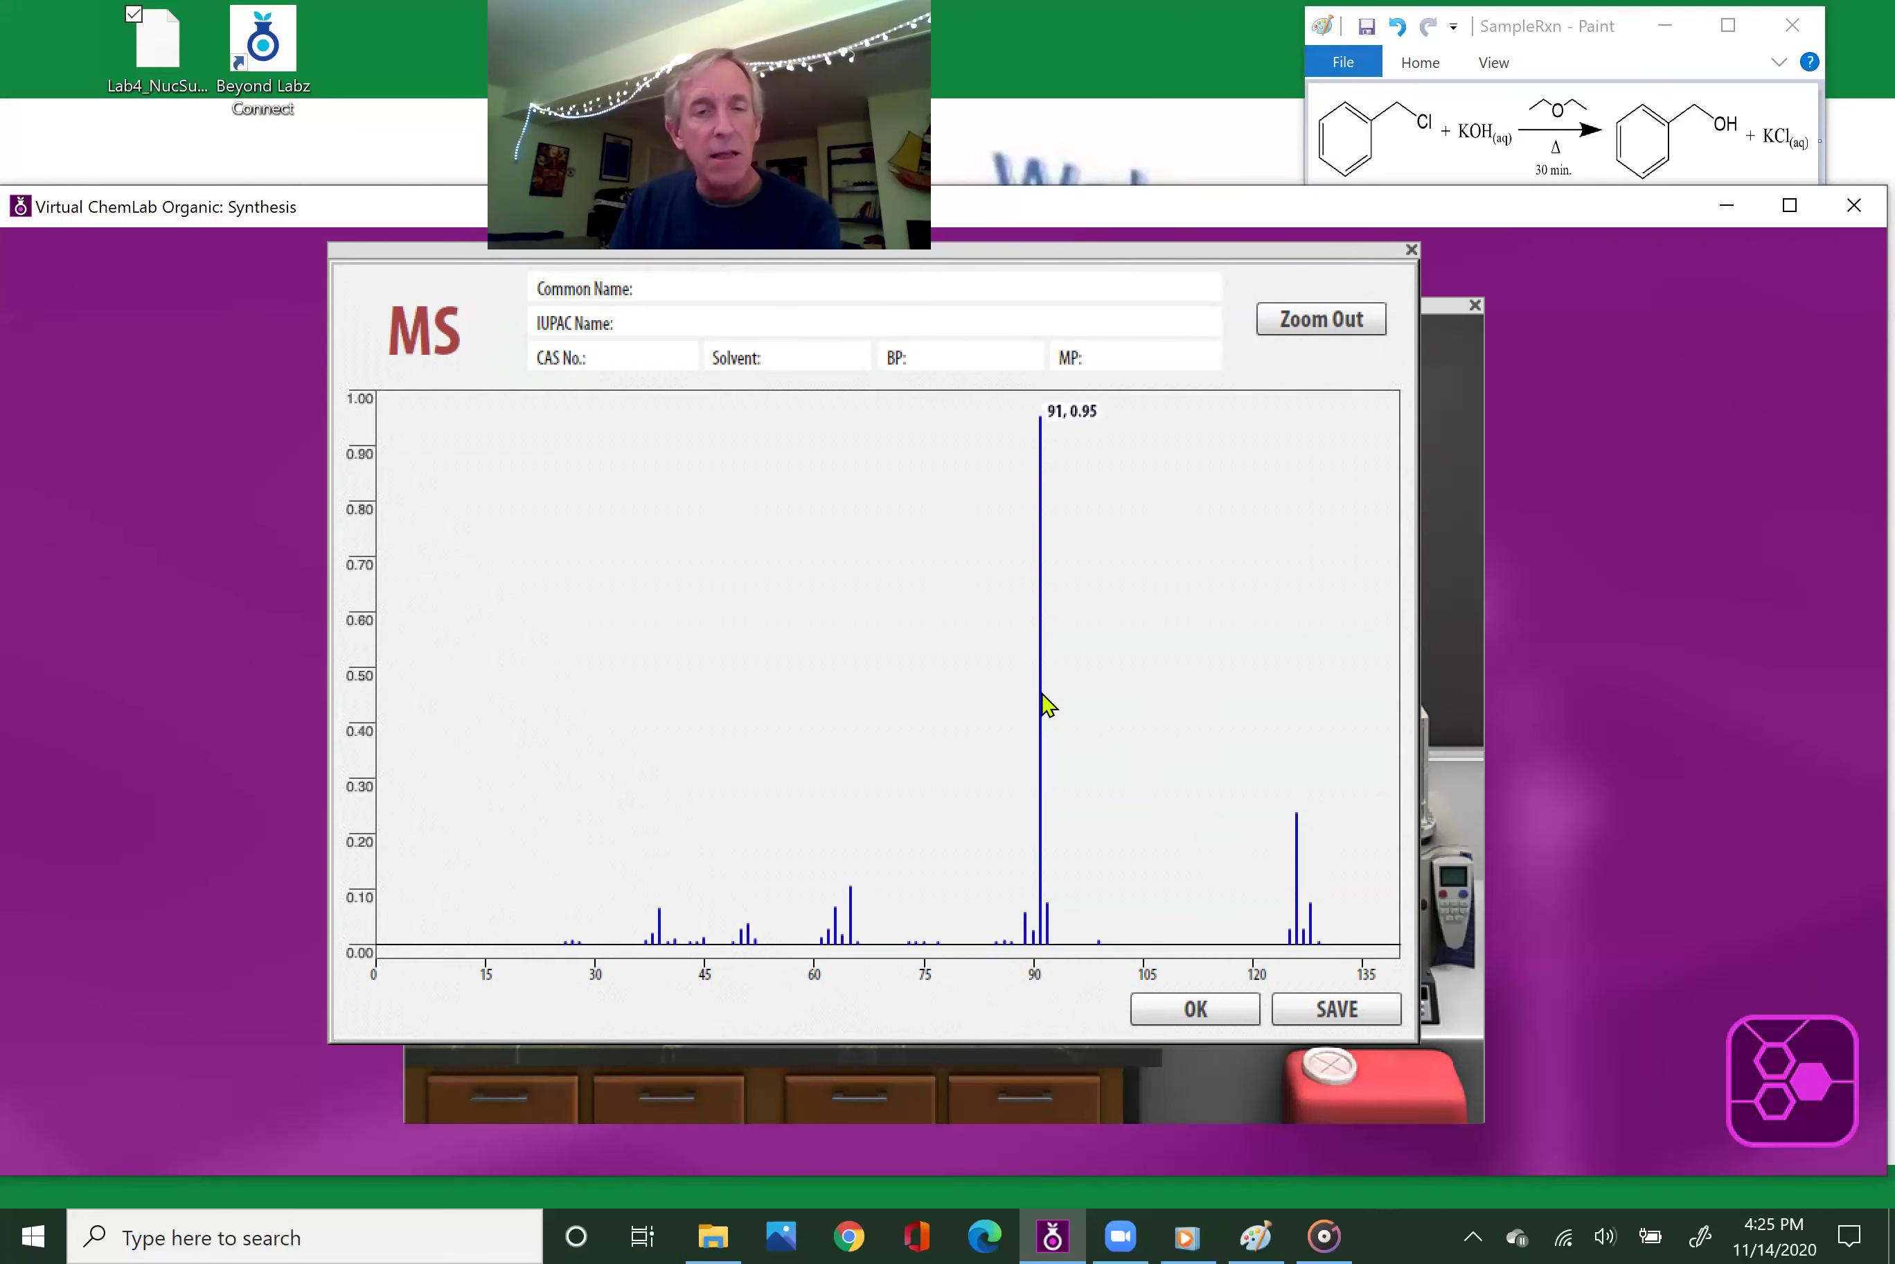
click(1044, 693)
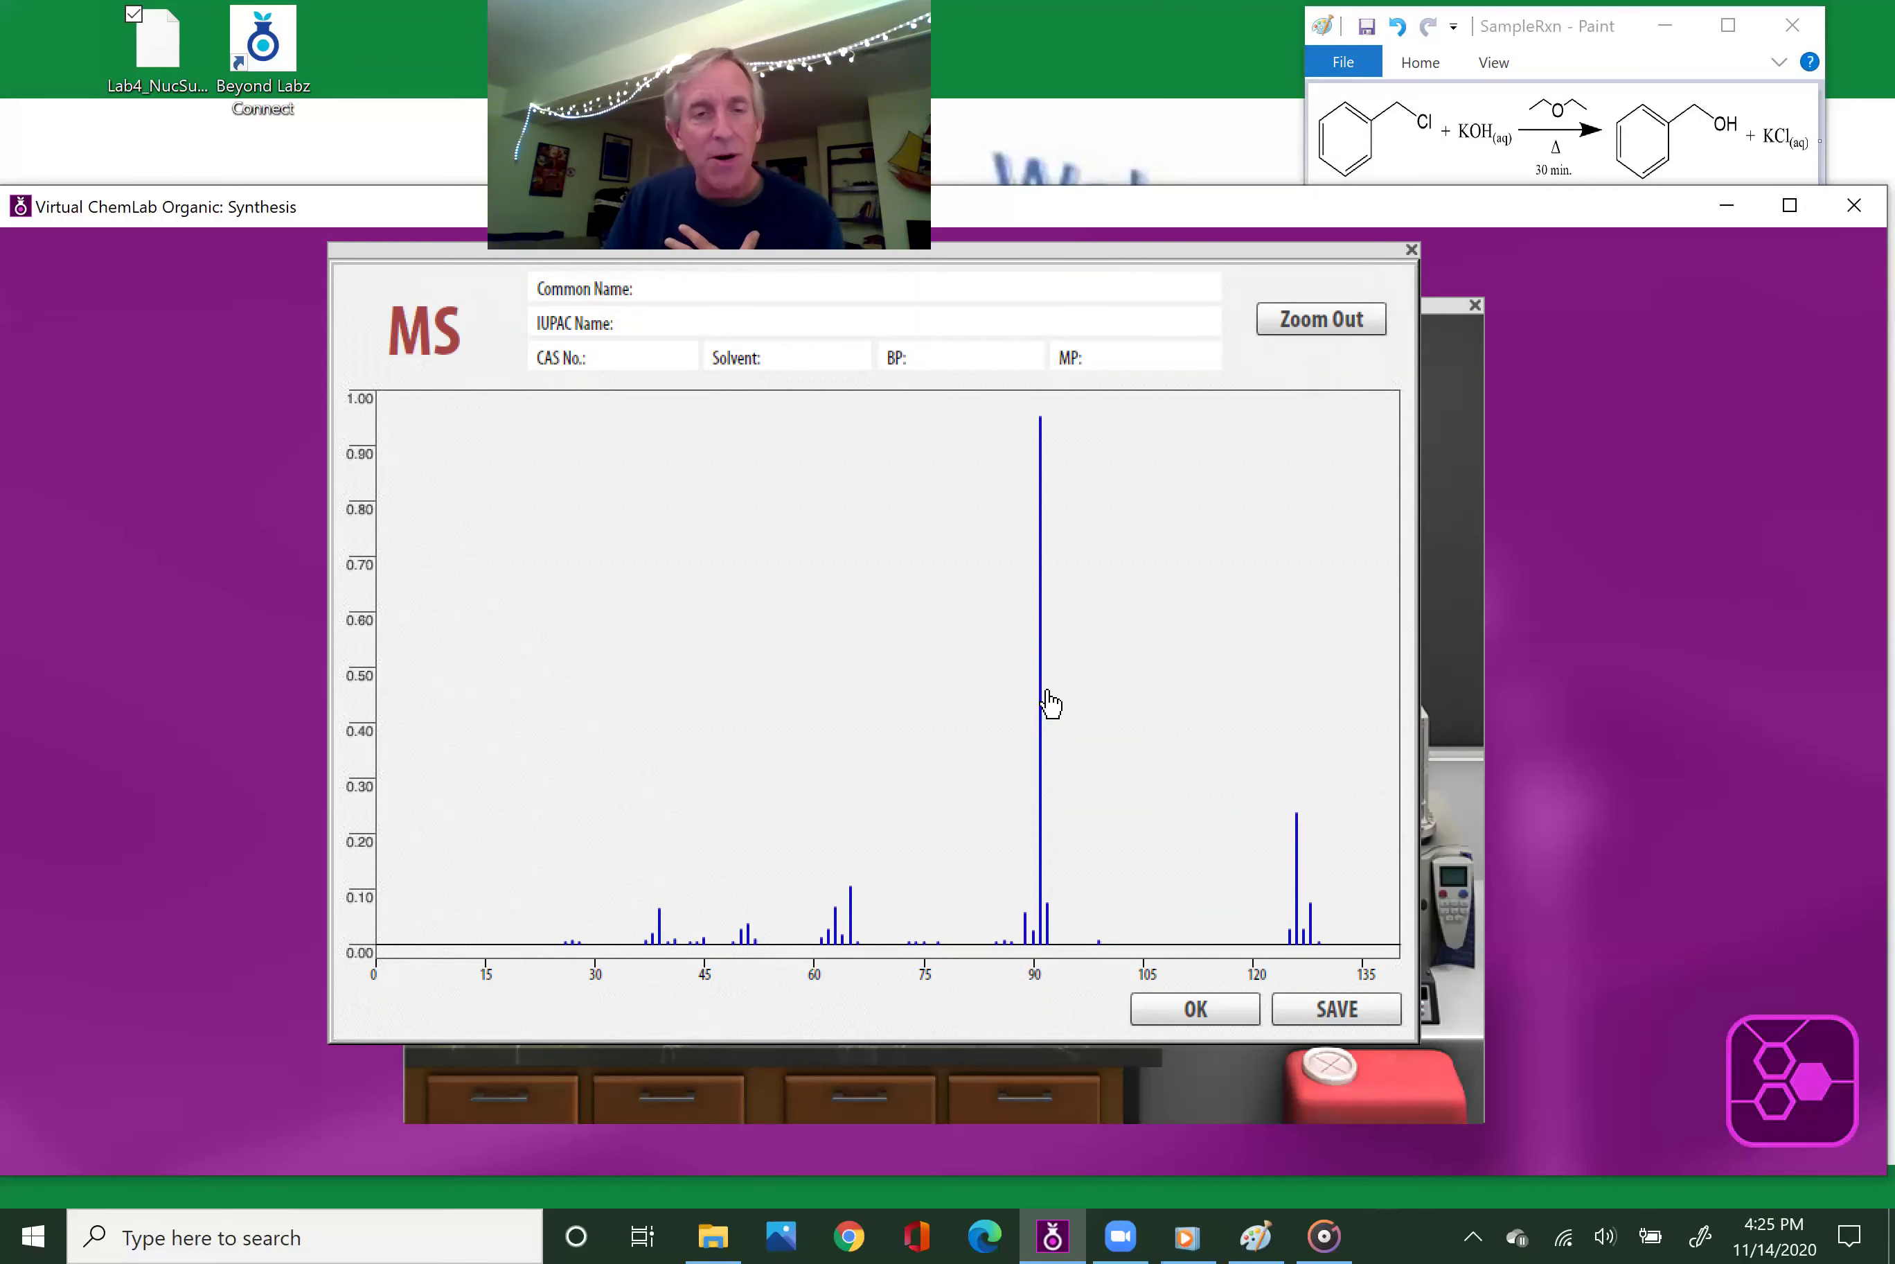
click(1298, 869)
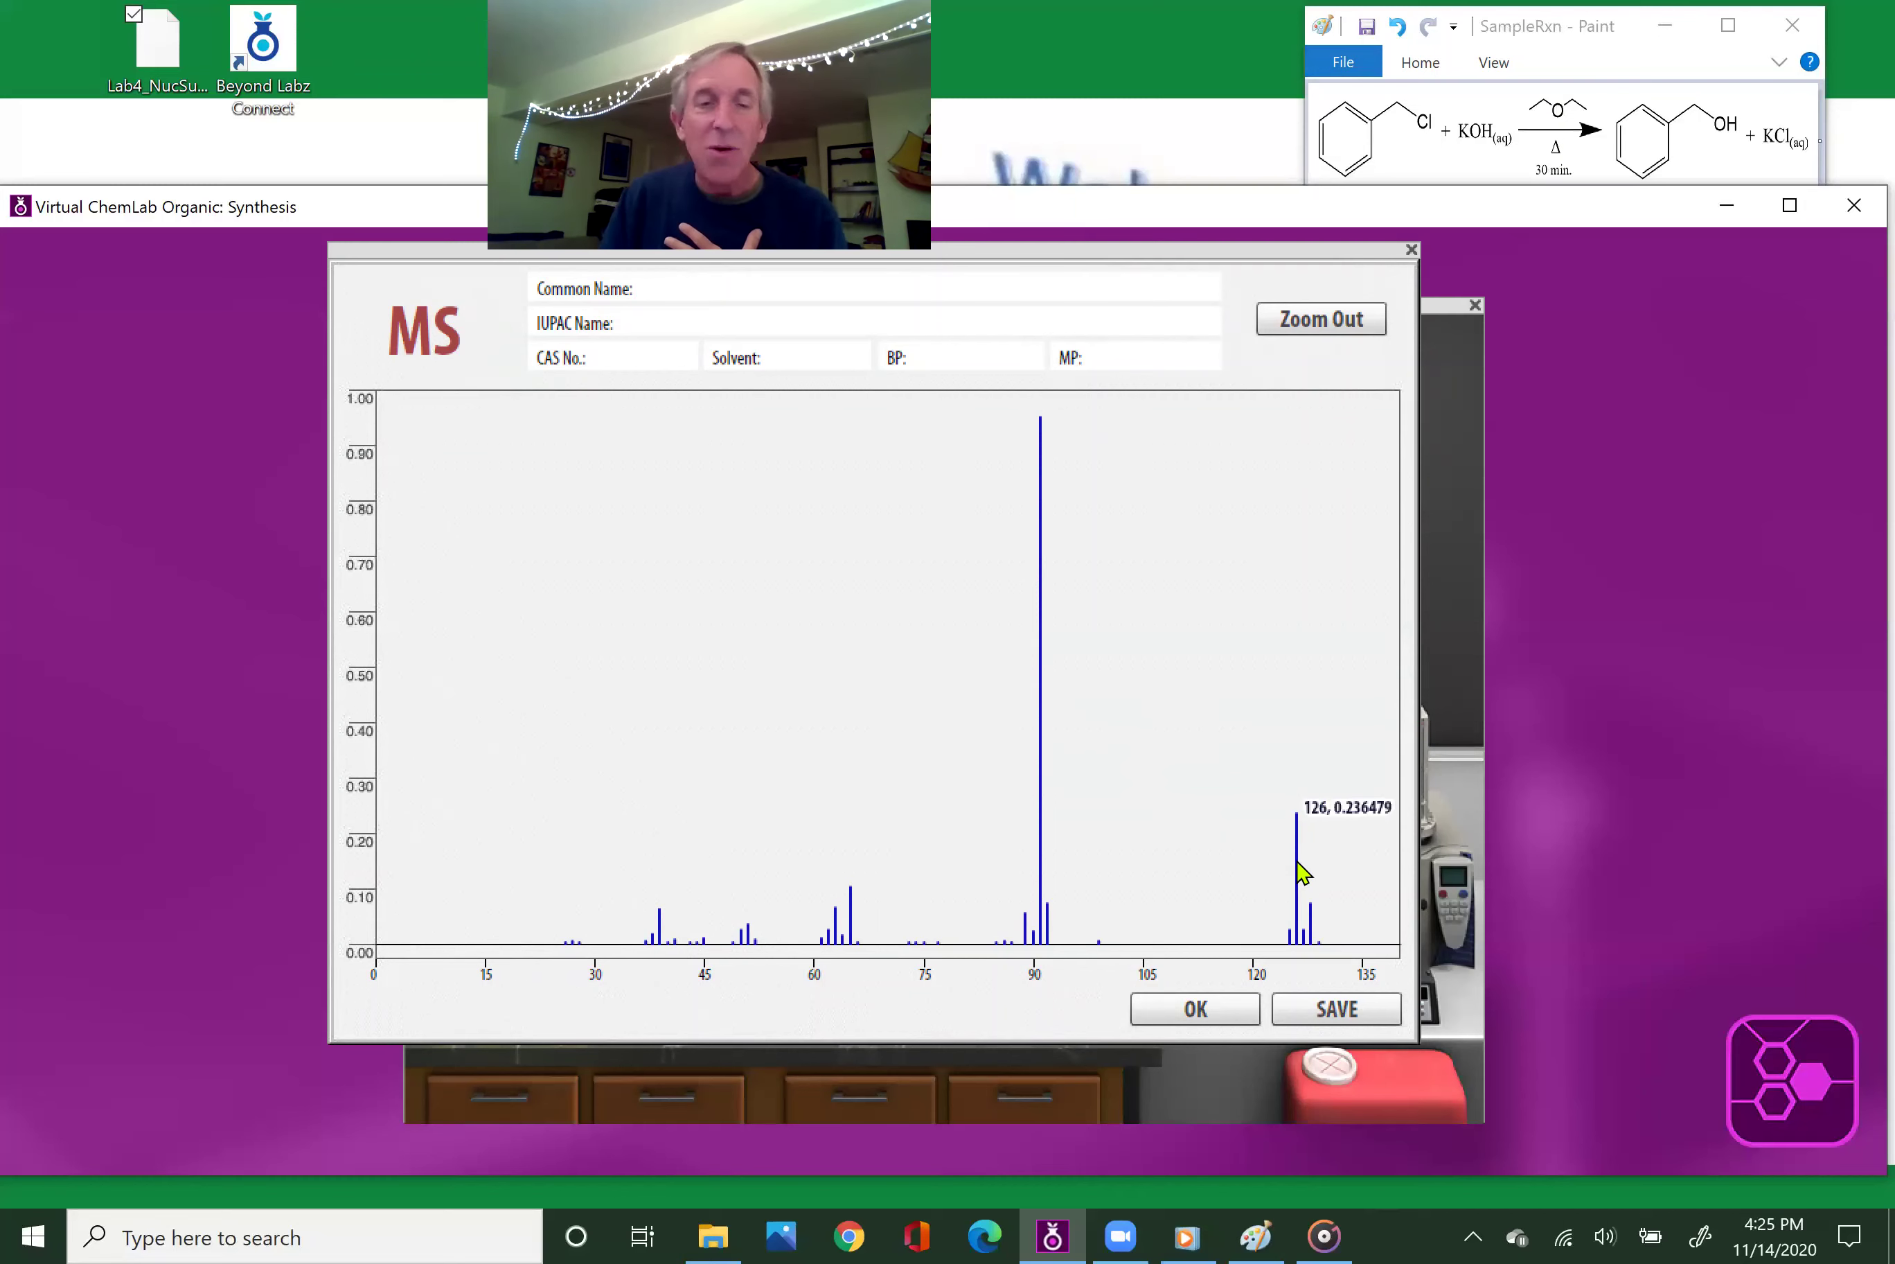
click(1297, 864)
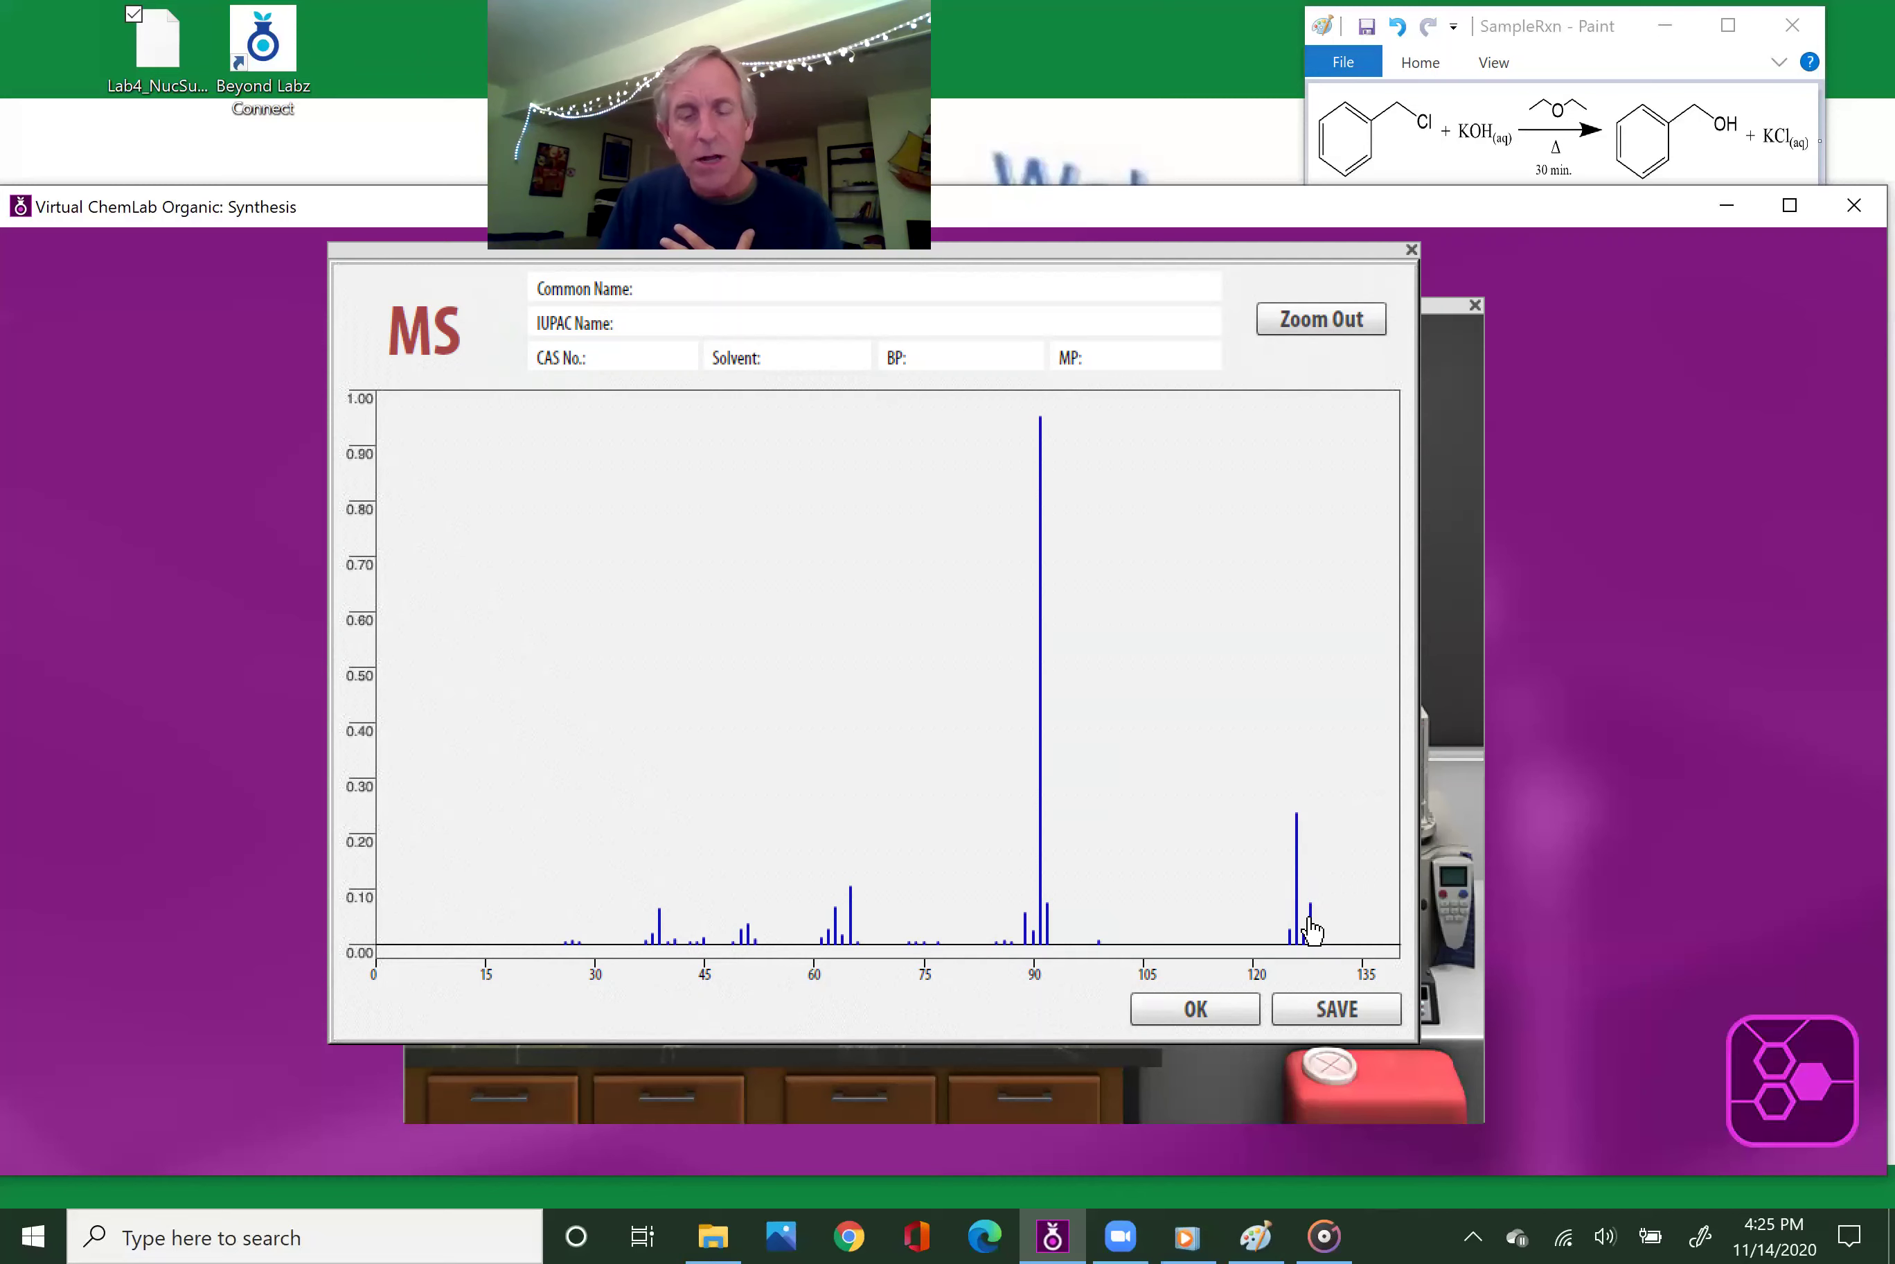
mouse_move(1313, 930)
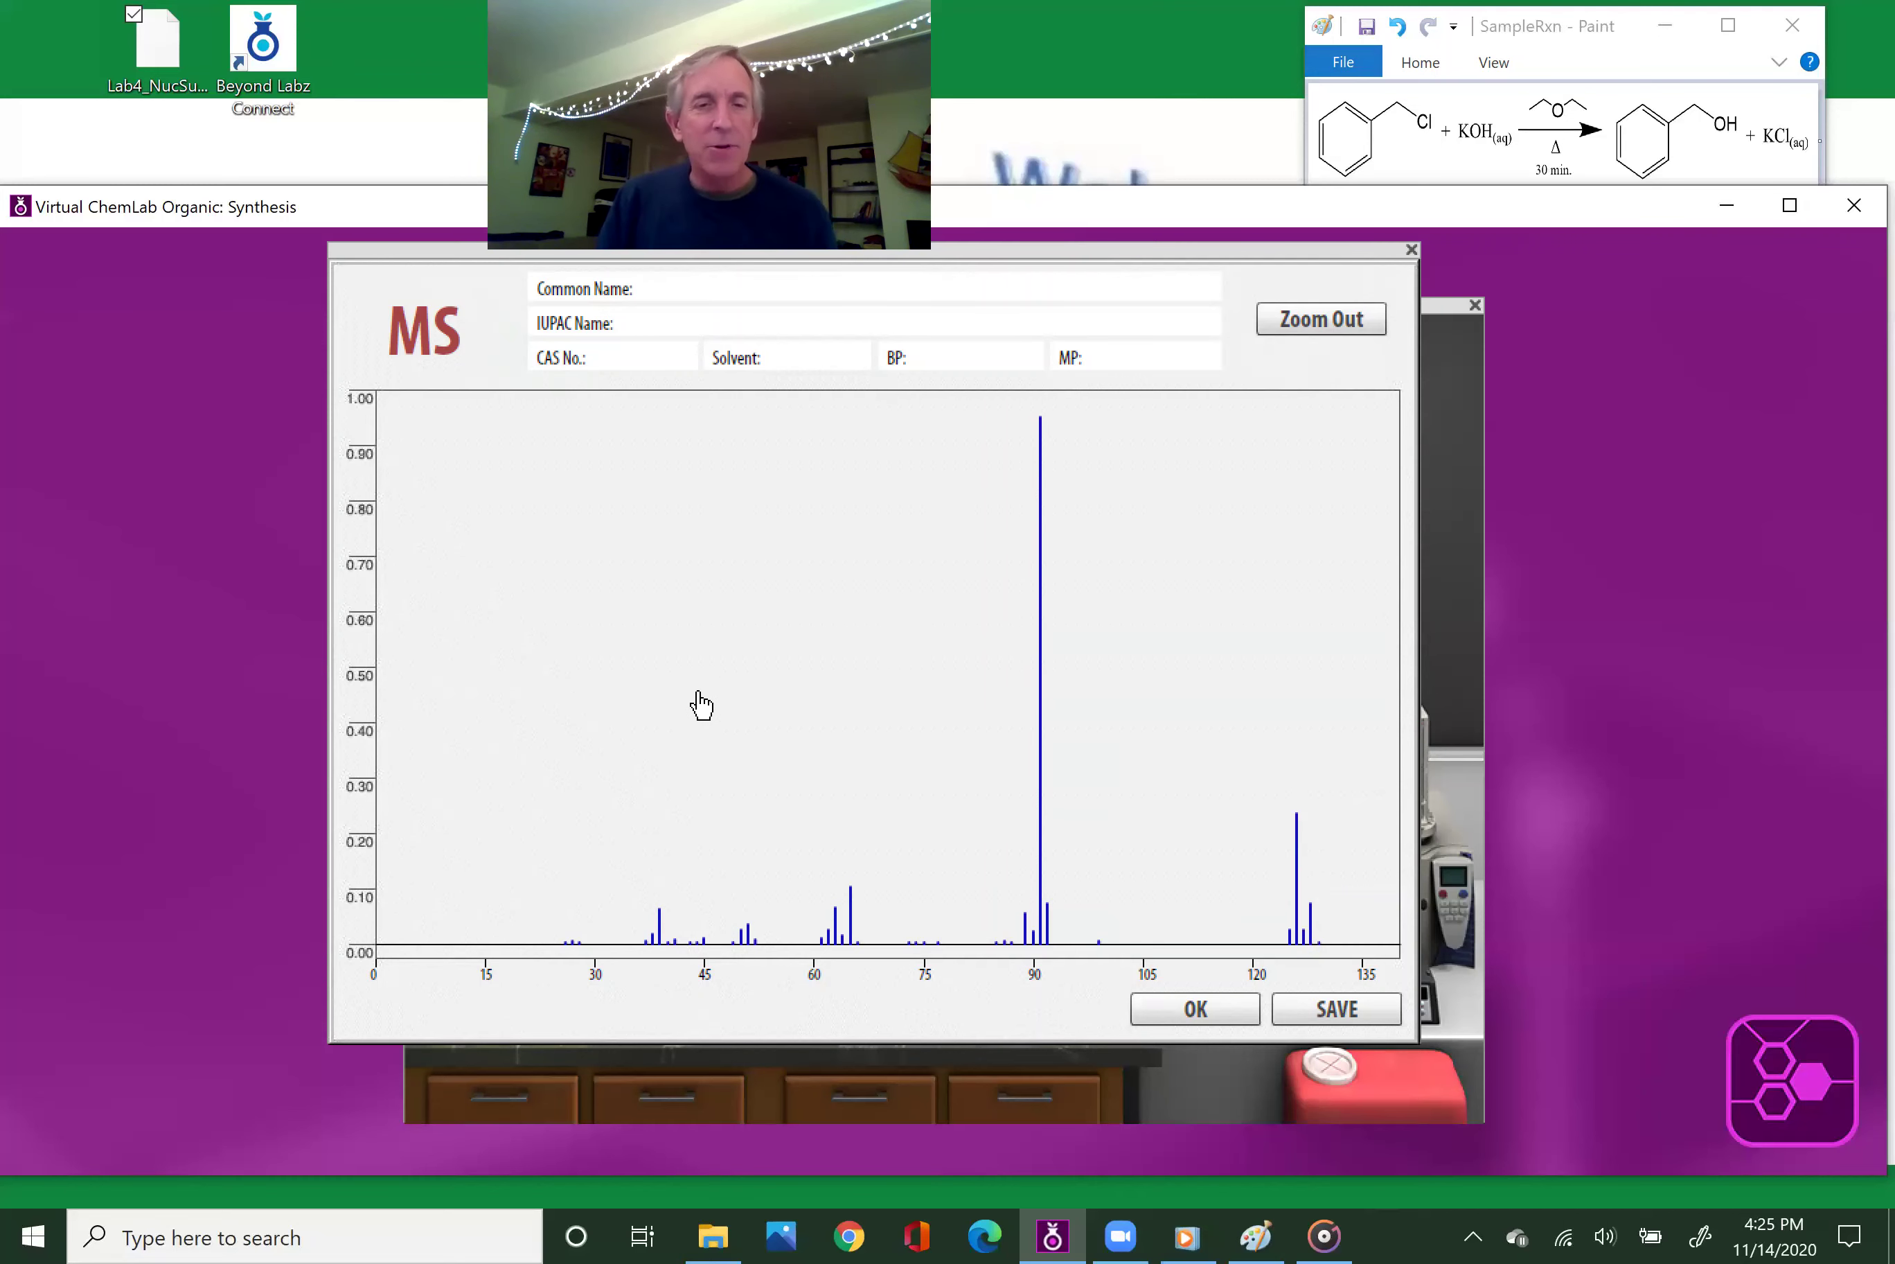
- Enter "benzyl chloride" as the common name on the mass spectrum
click(662, 288)
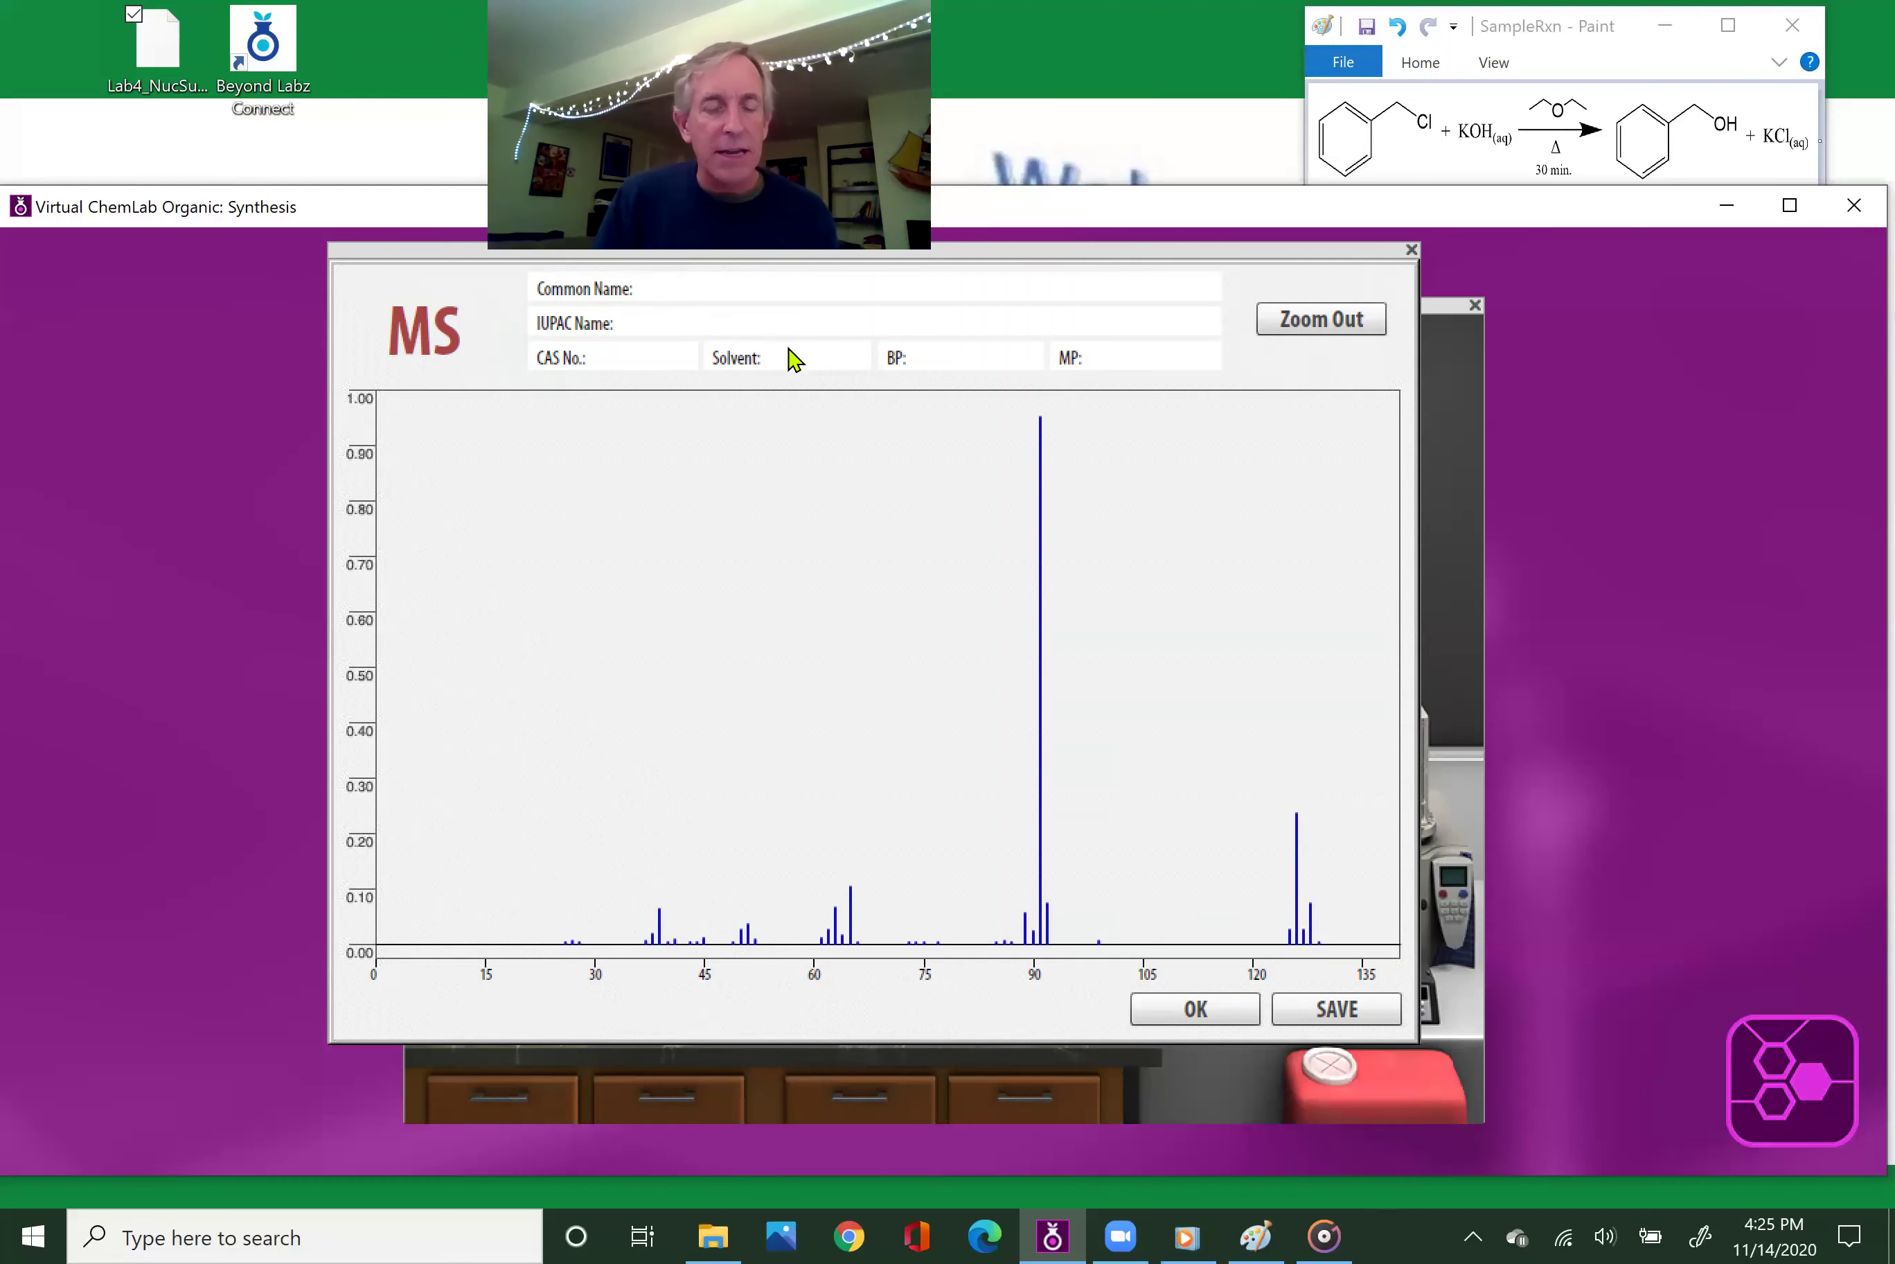
text(n)
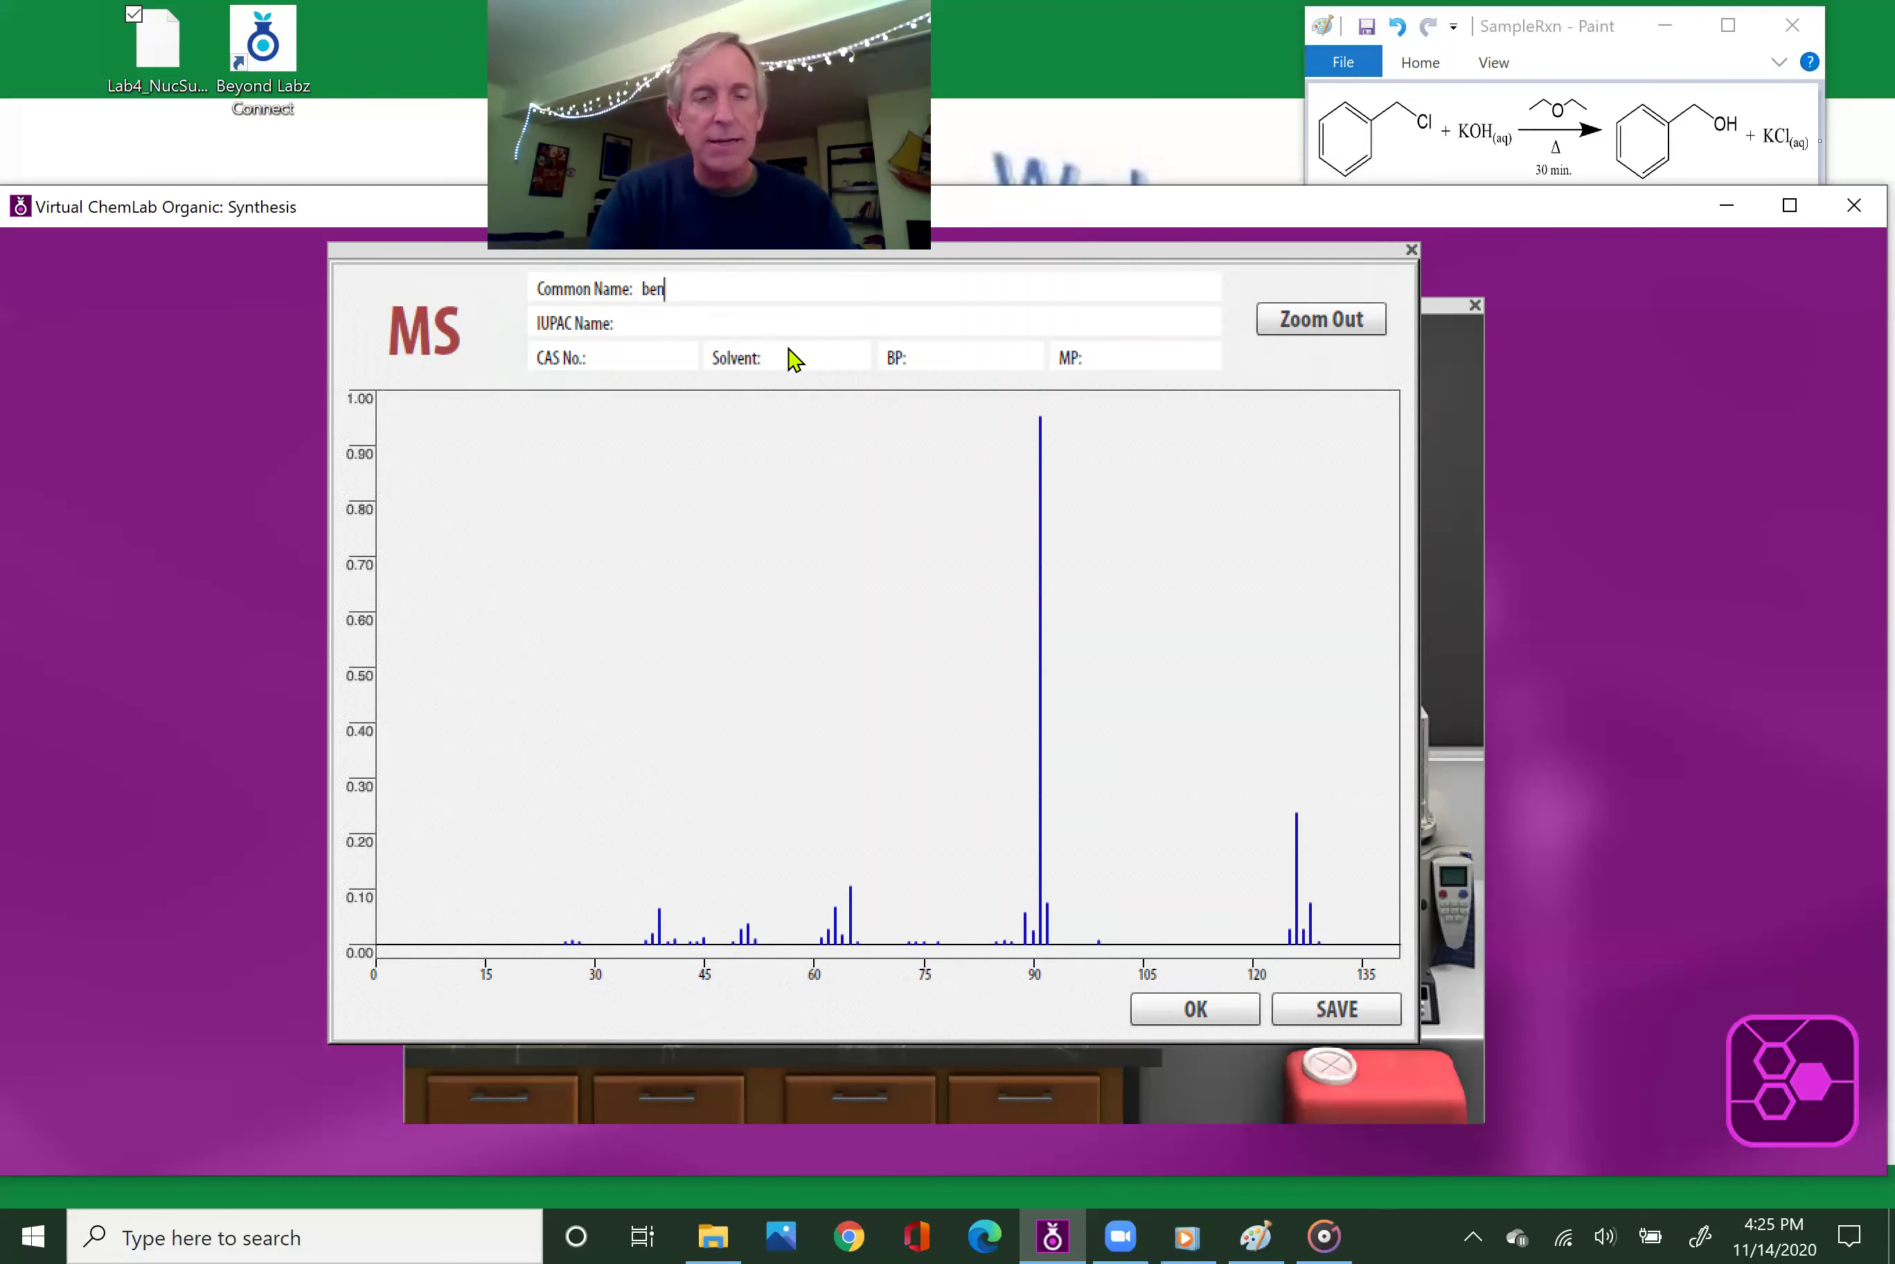
text(zyl chlori)
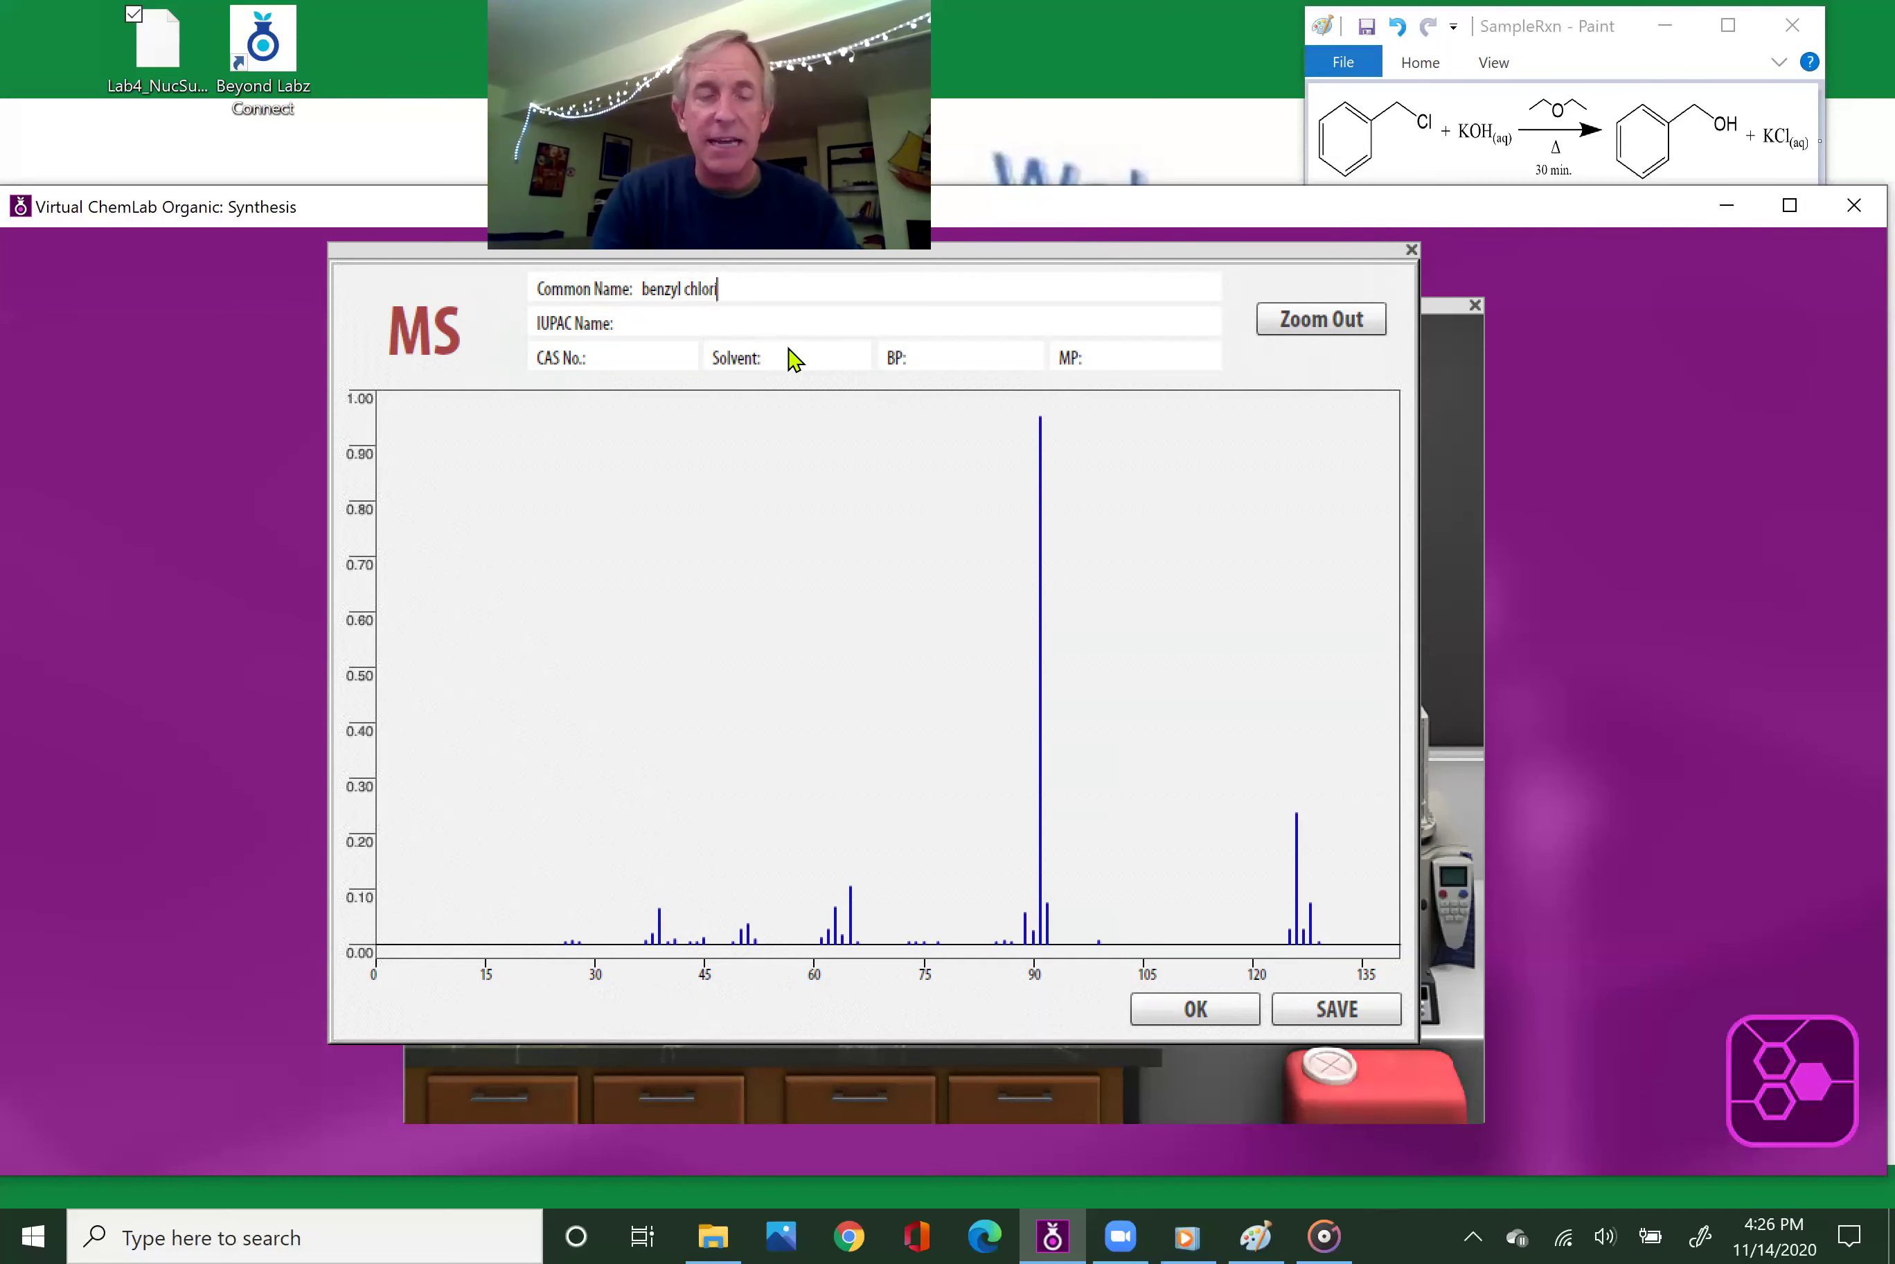
text(de)
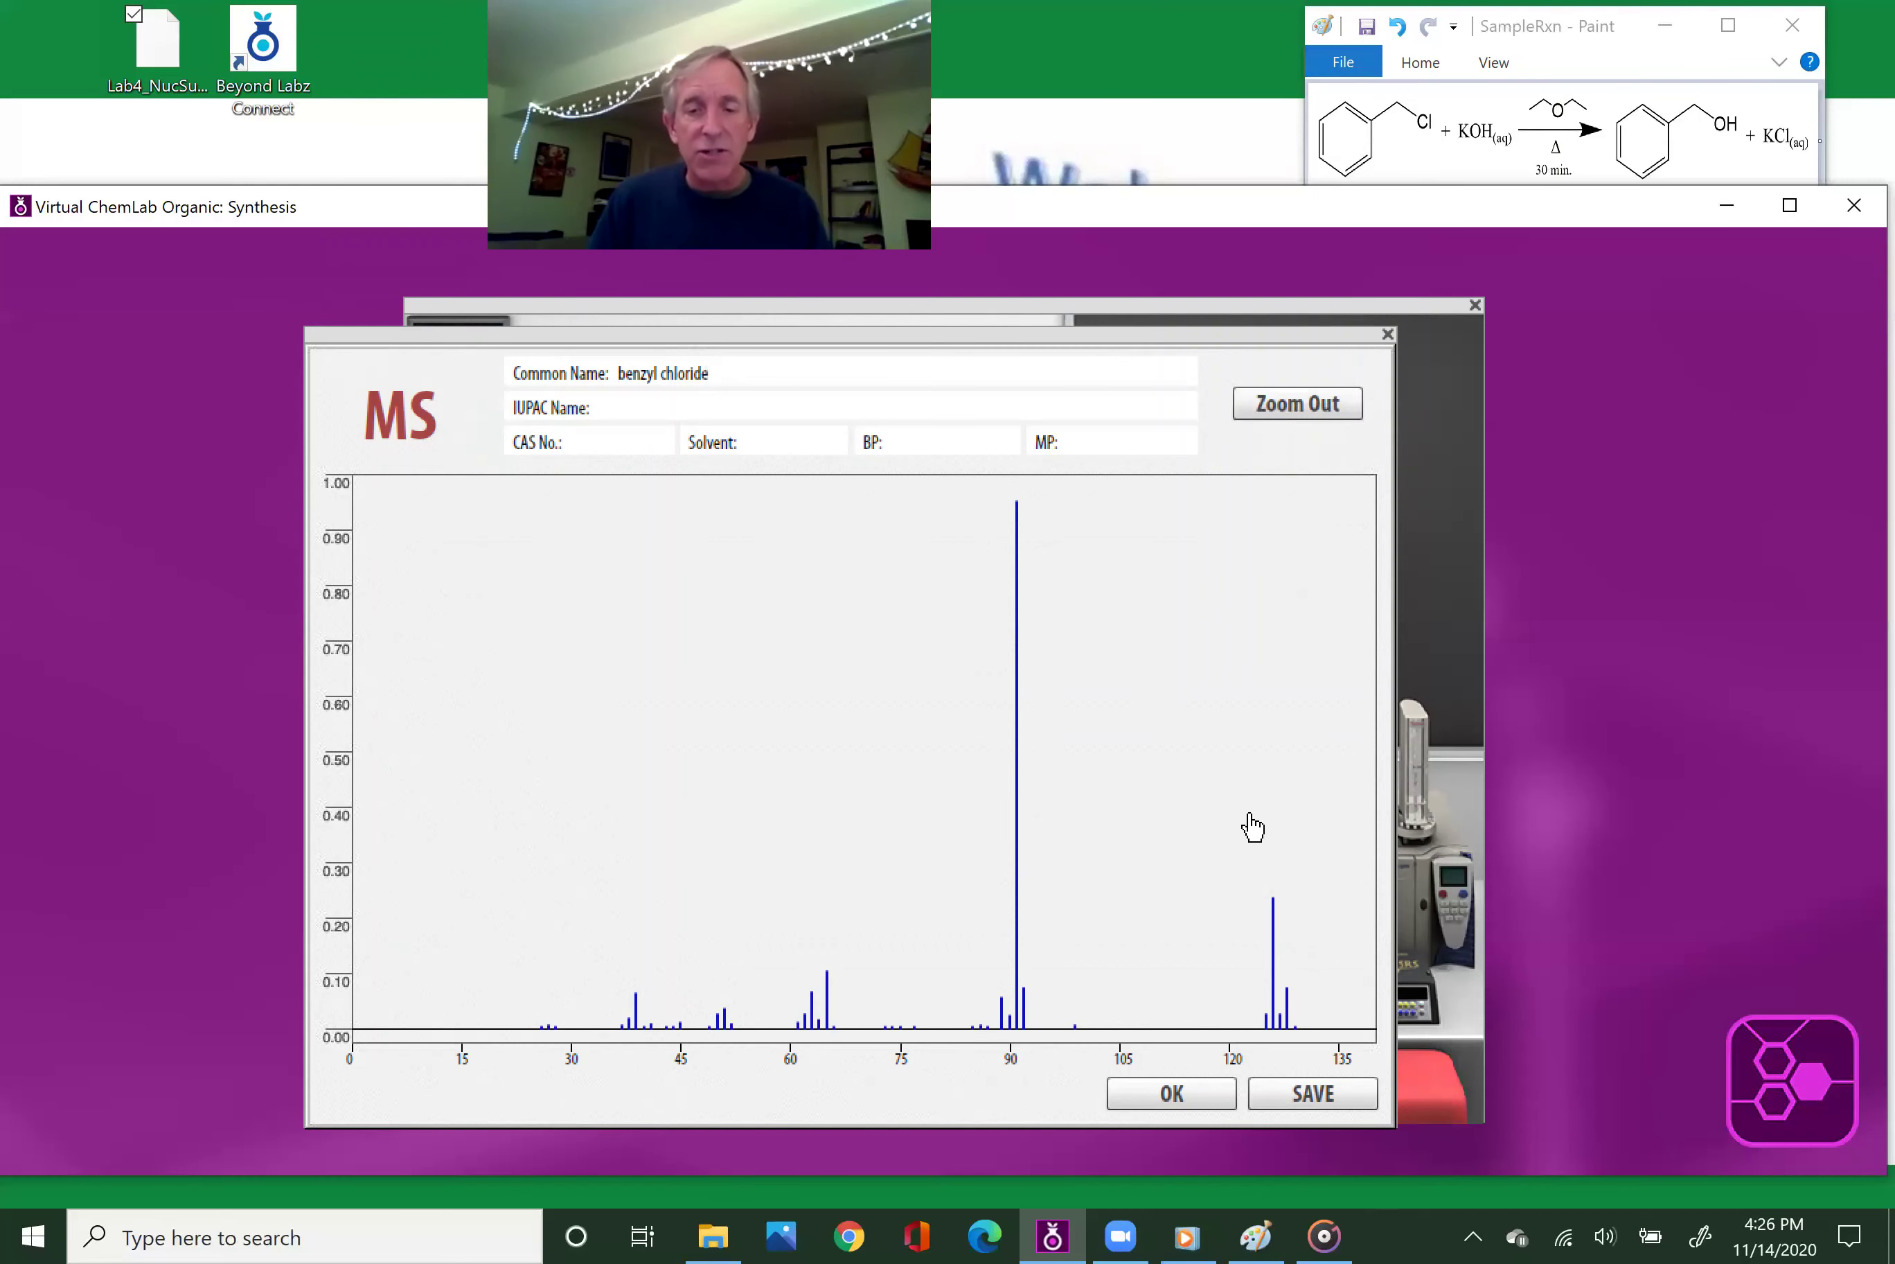
- Inspect the molecular ion and isotope peaks near m/z 126 in an enlarged range, and close the mass spectrum
click(1276, 972)
click(392, 965)
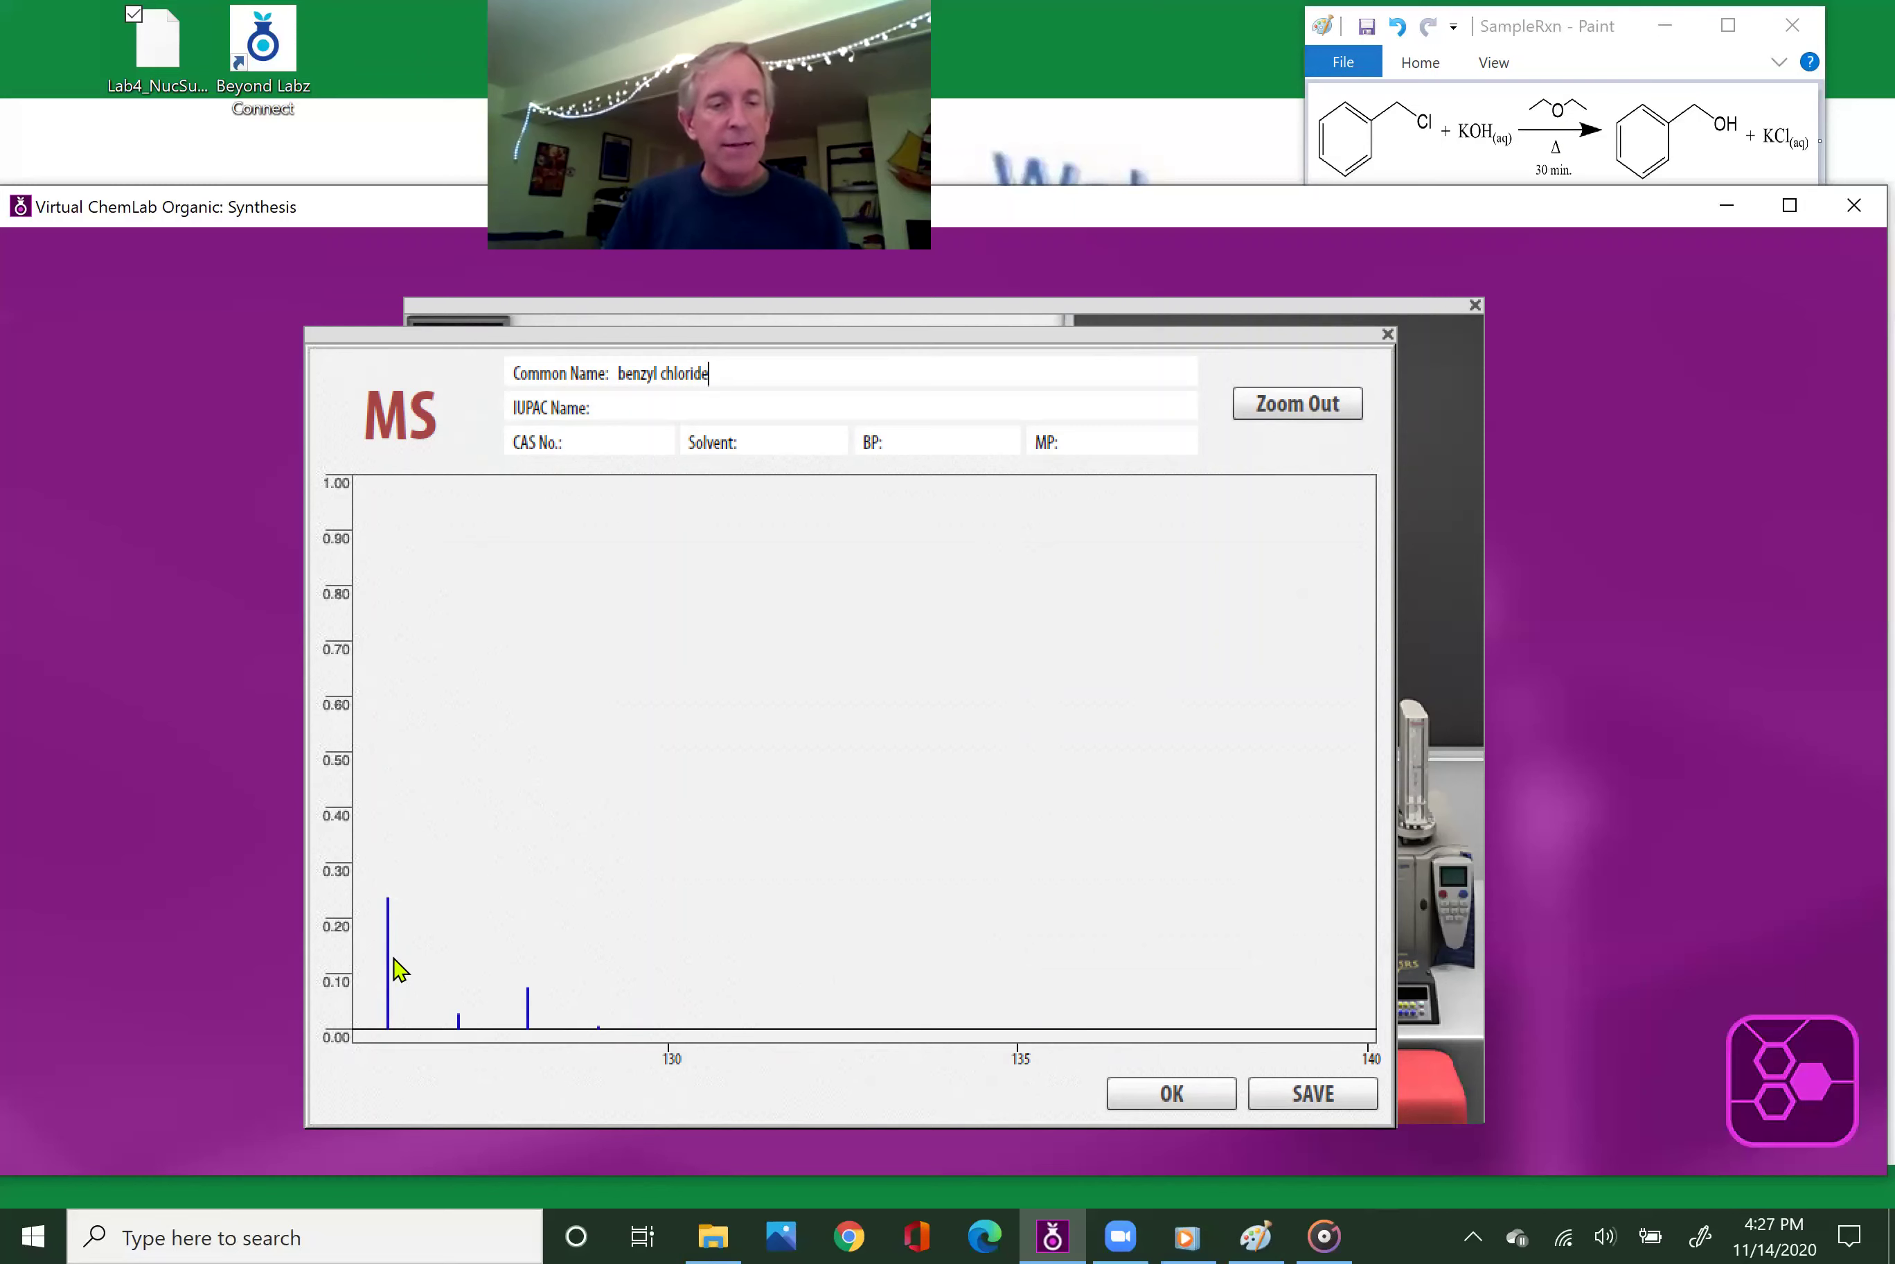
click(530, 1009)
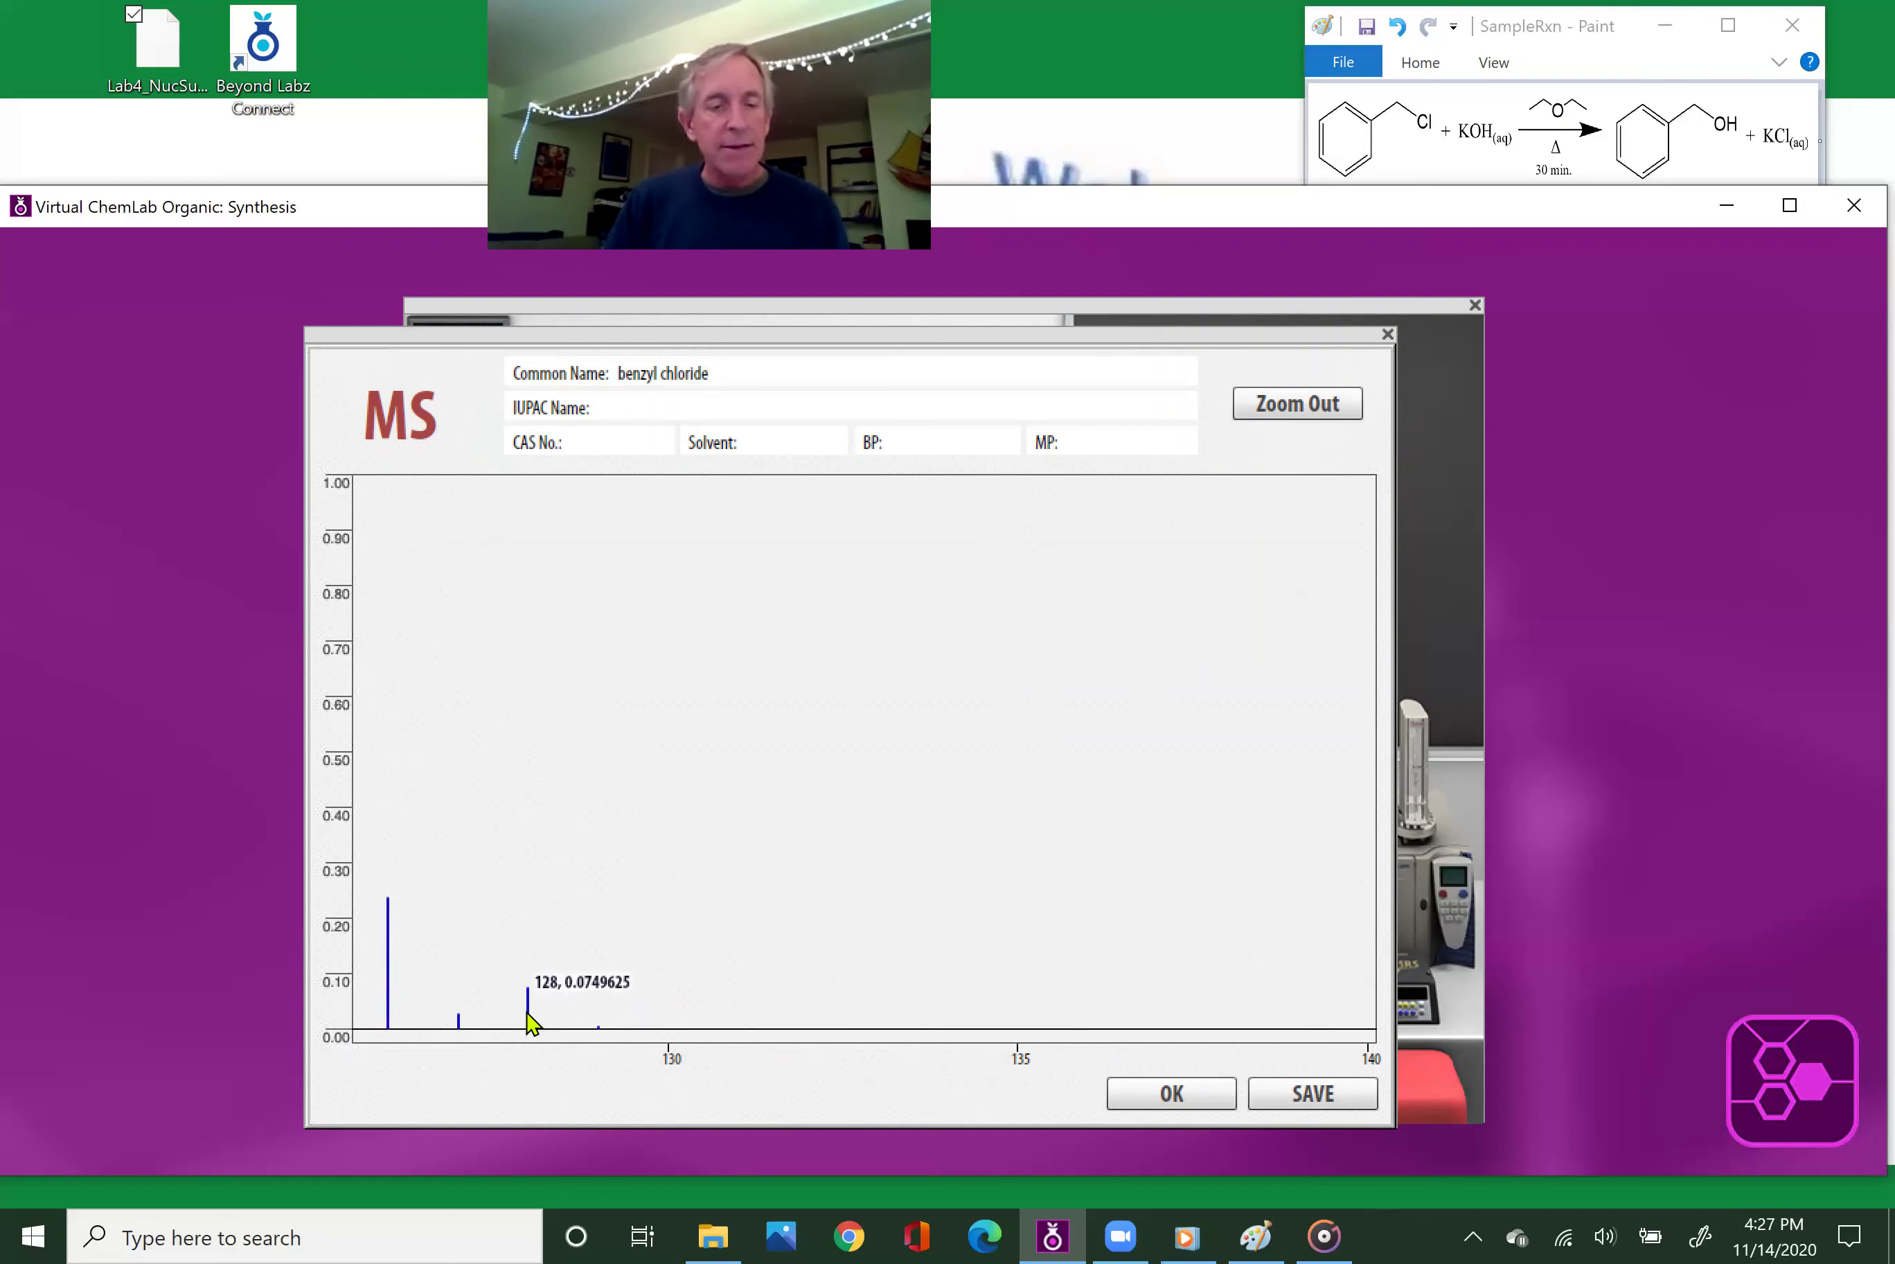
click(1295, 406)
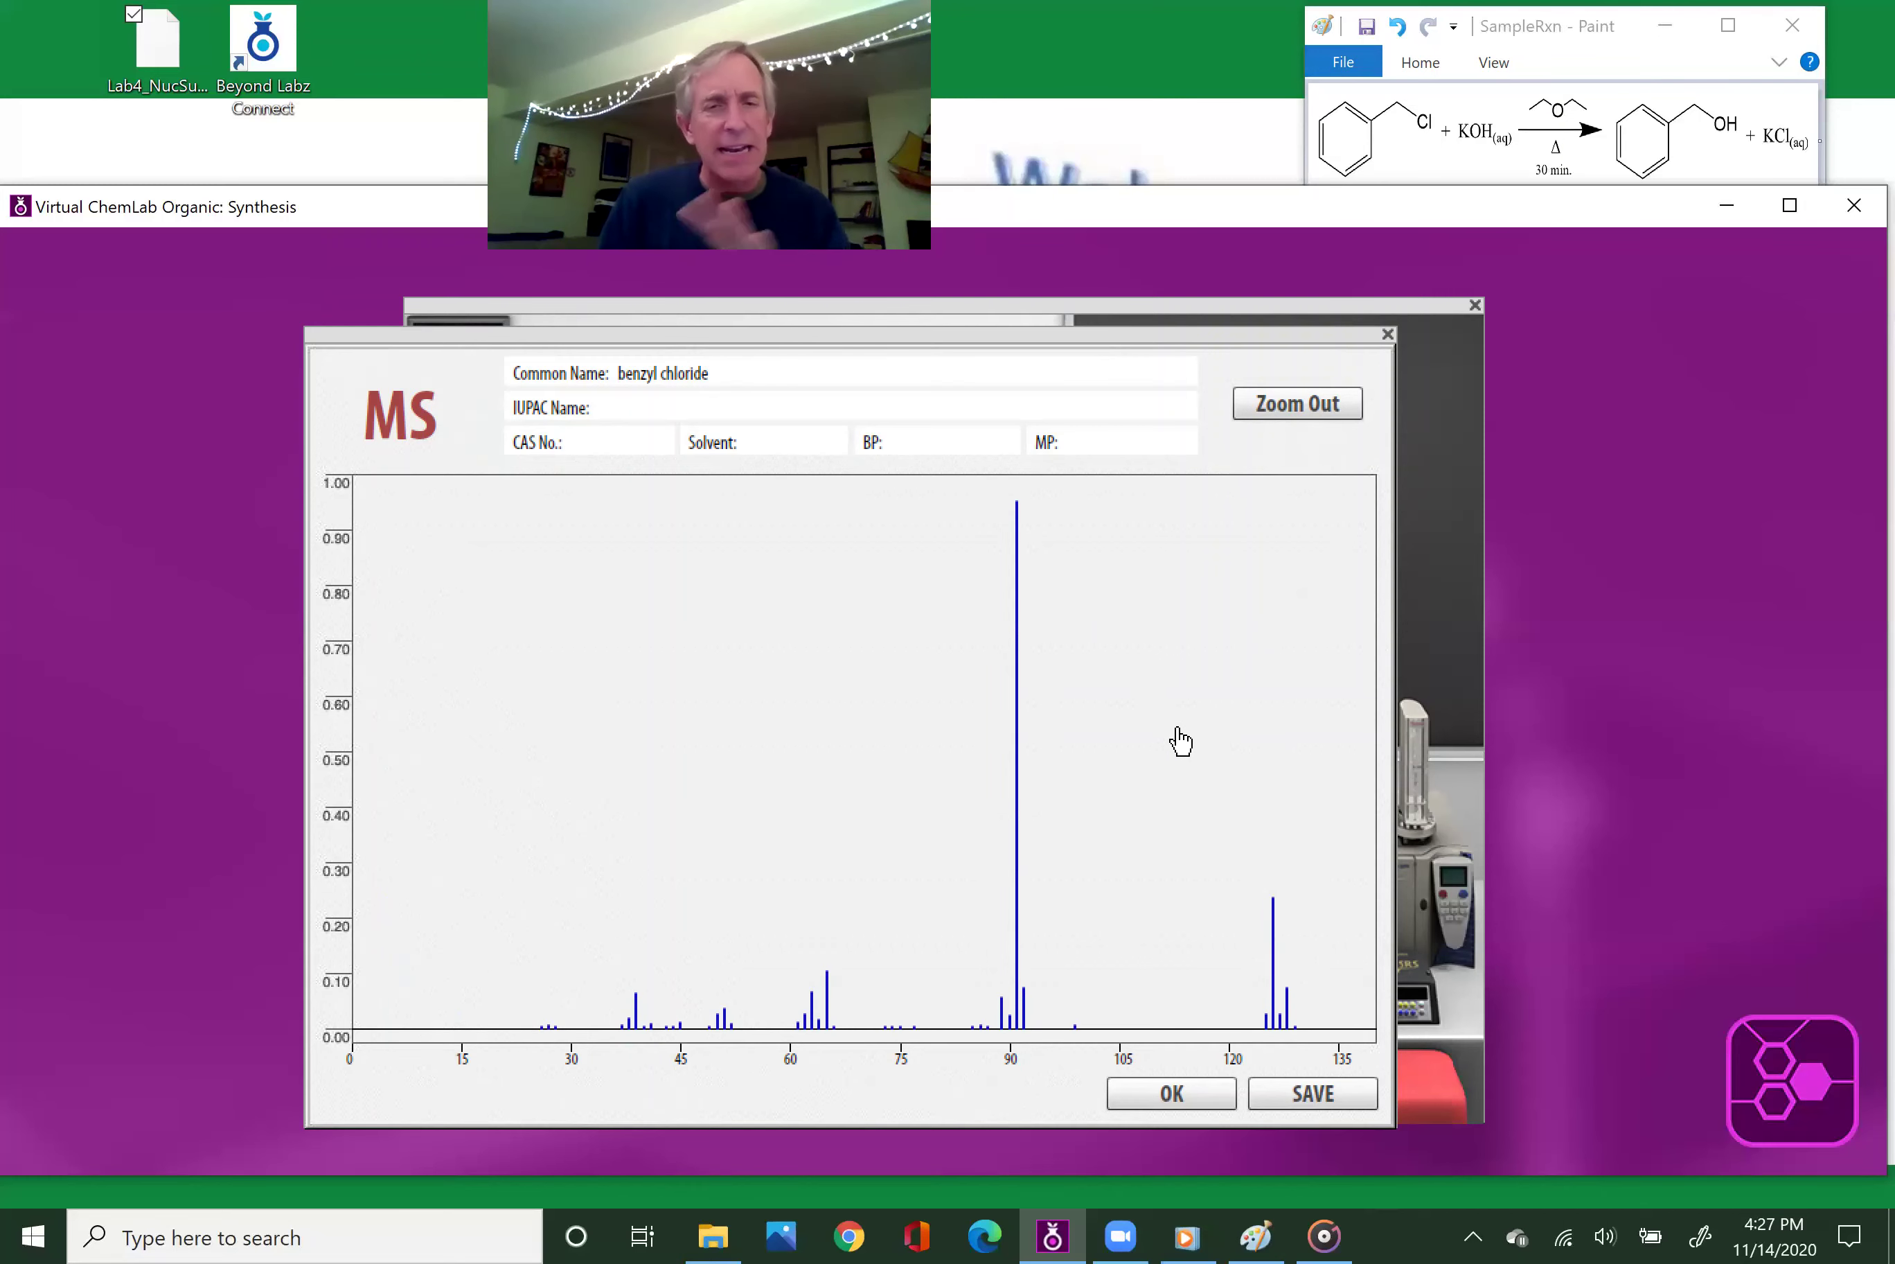
click(1201, 1093)
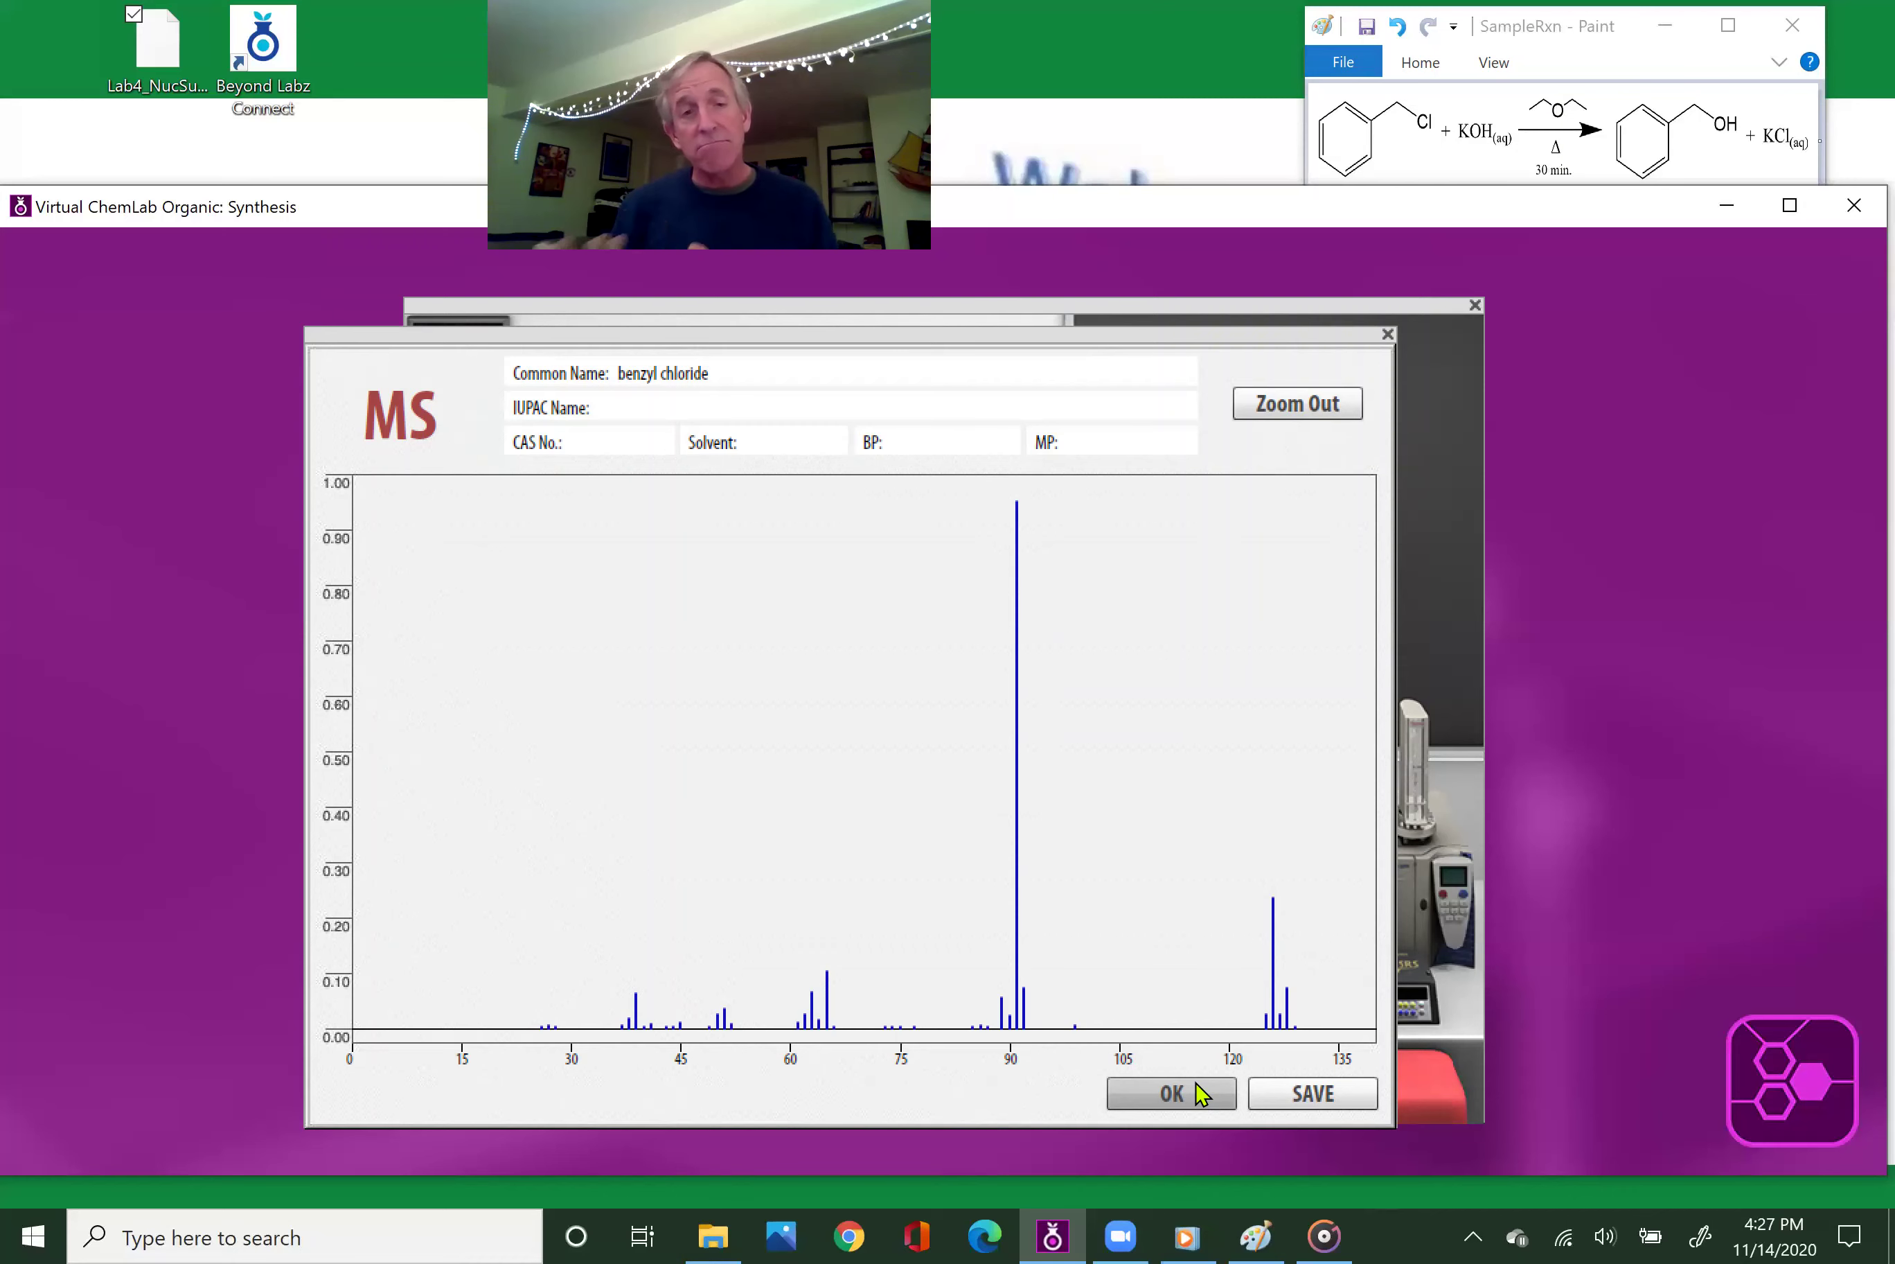
click(1223, 1097)
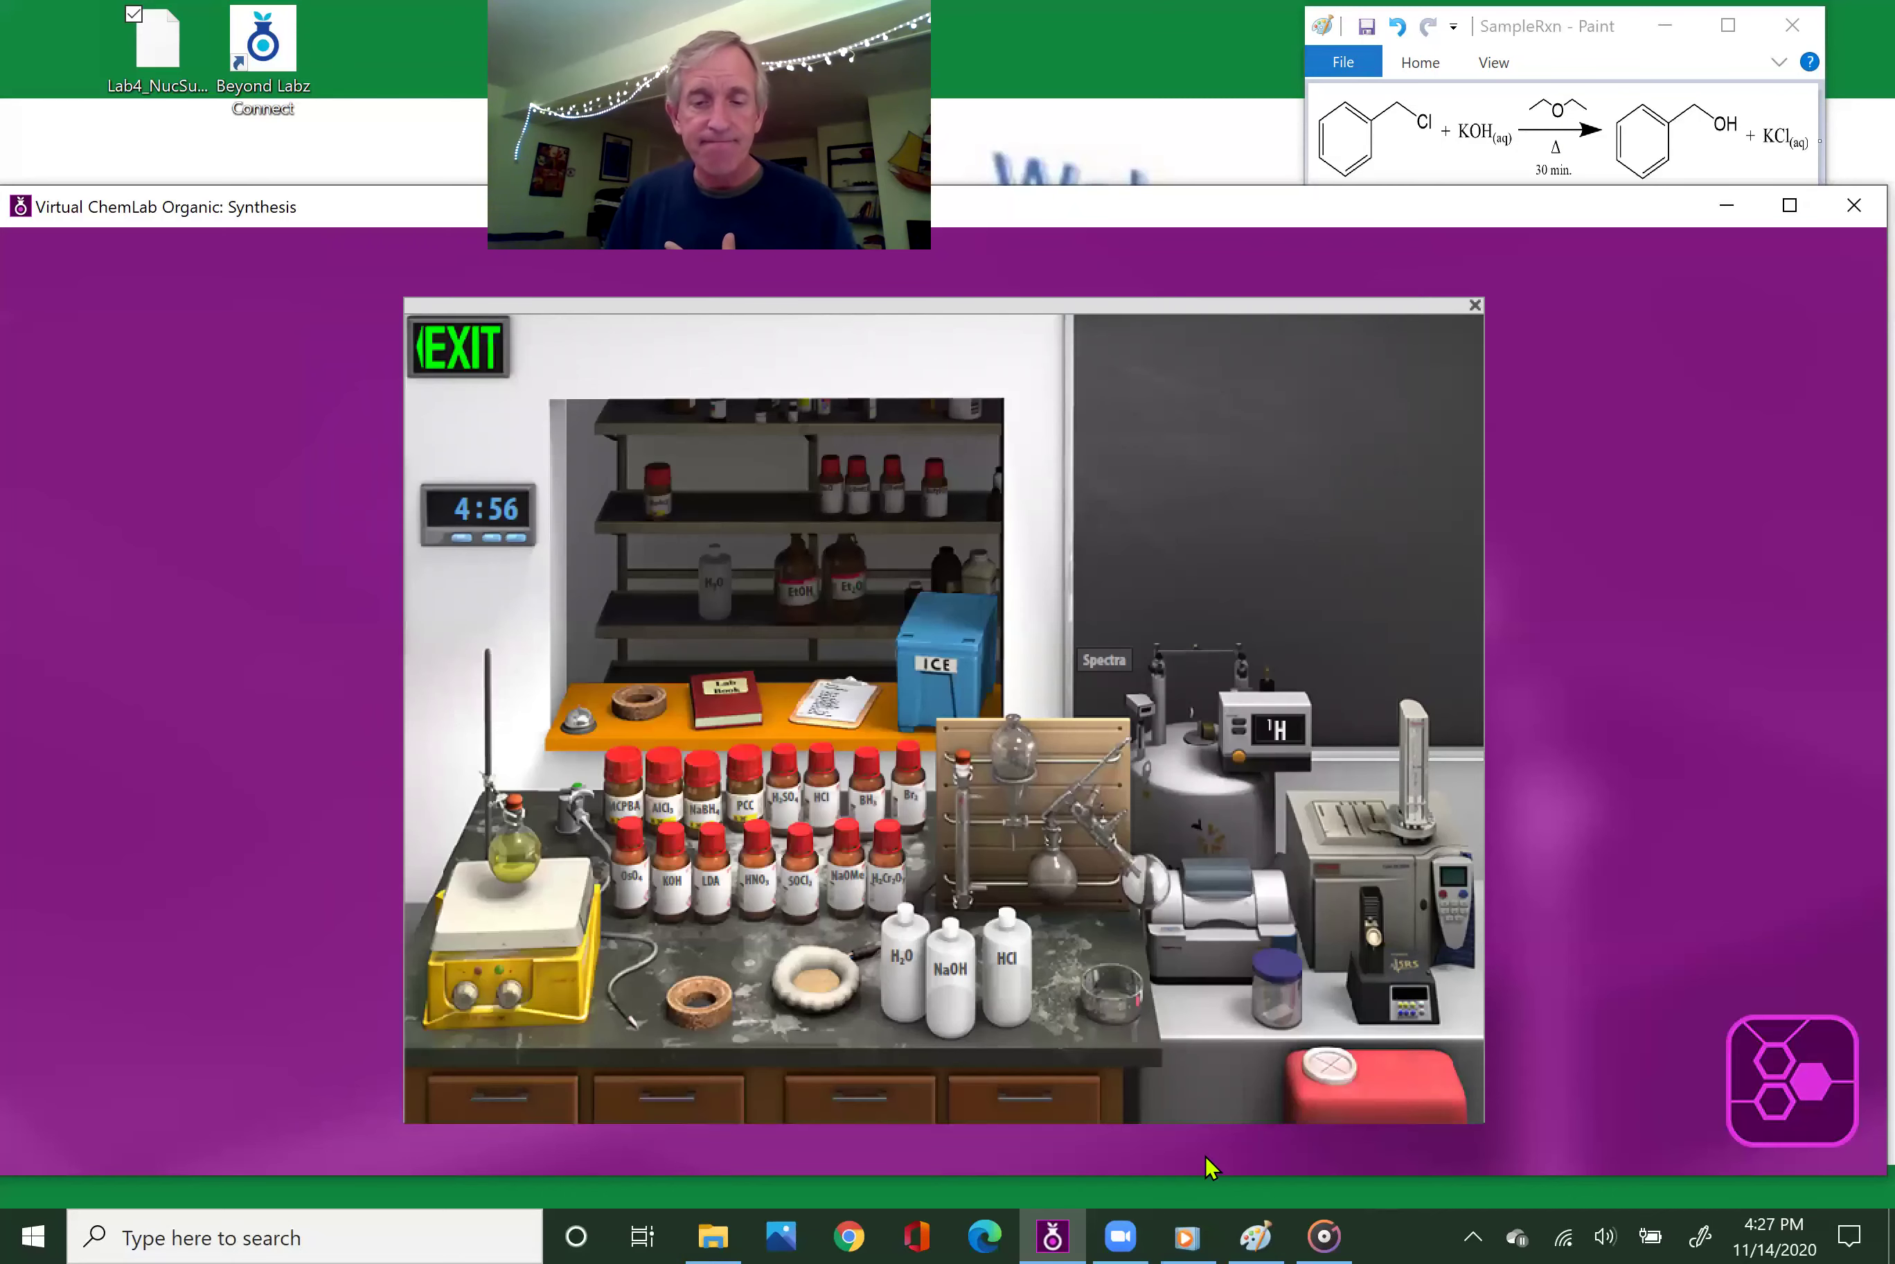
- Run an FTIR spectrum on the flask contents and reposition its window so the whole plot is in view
click(1229, 907)
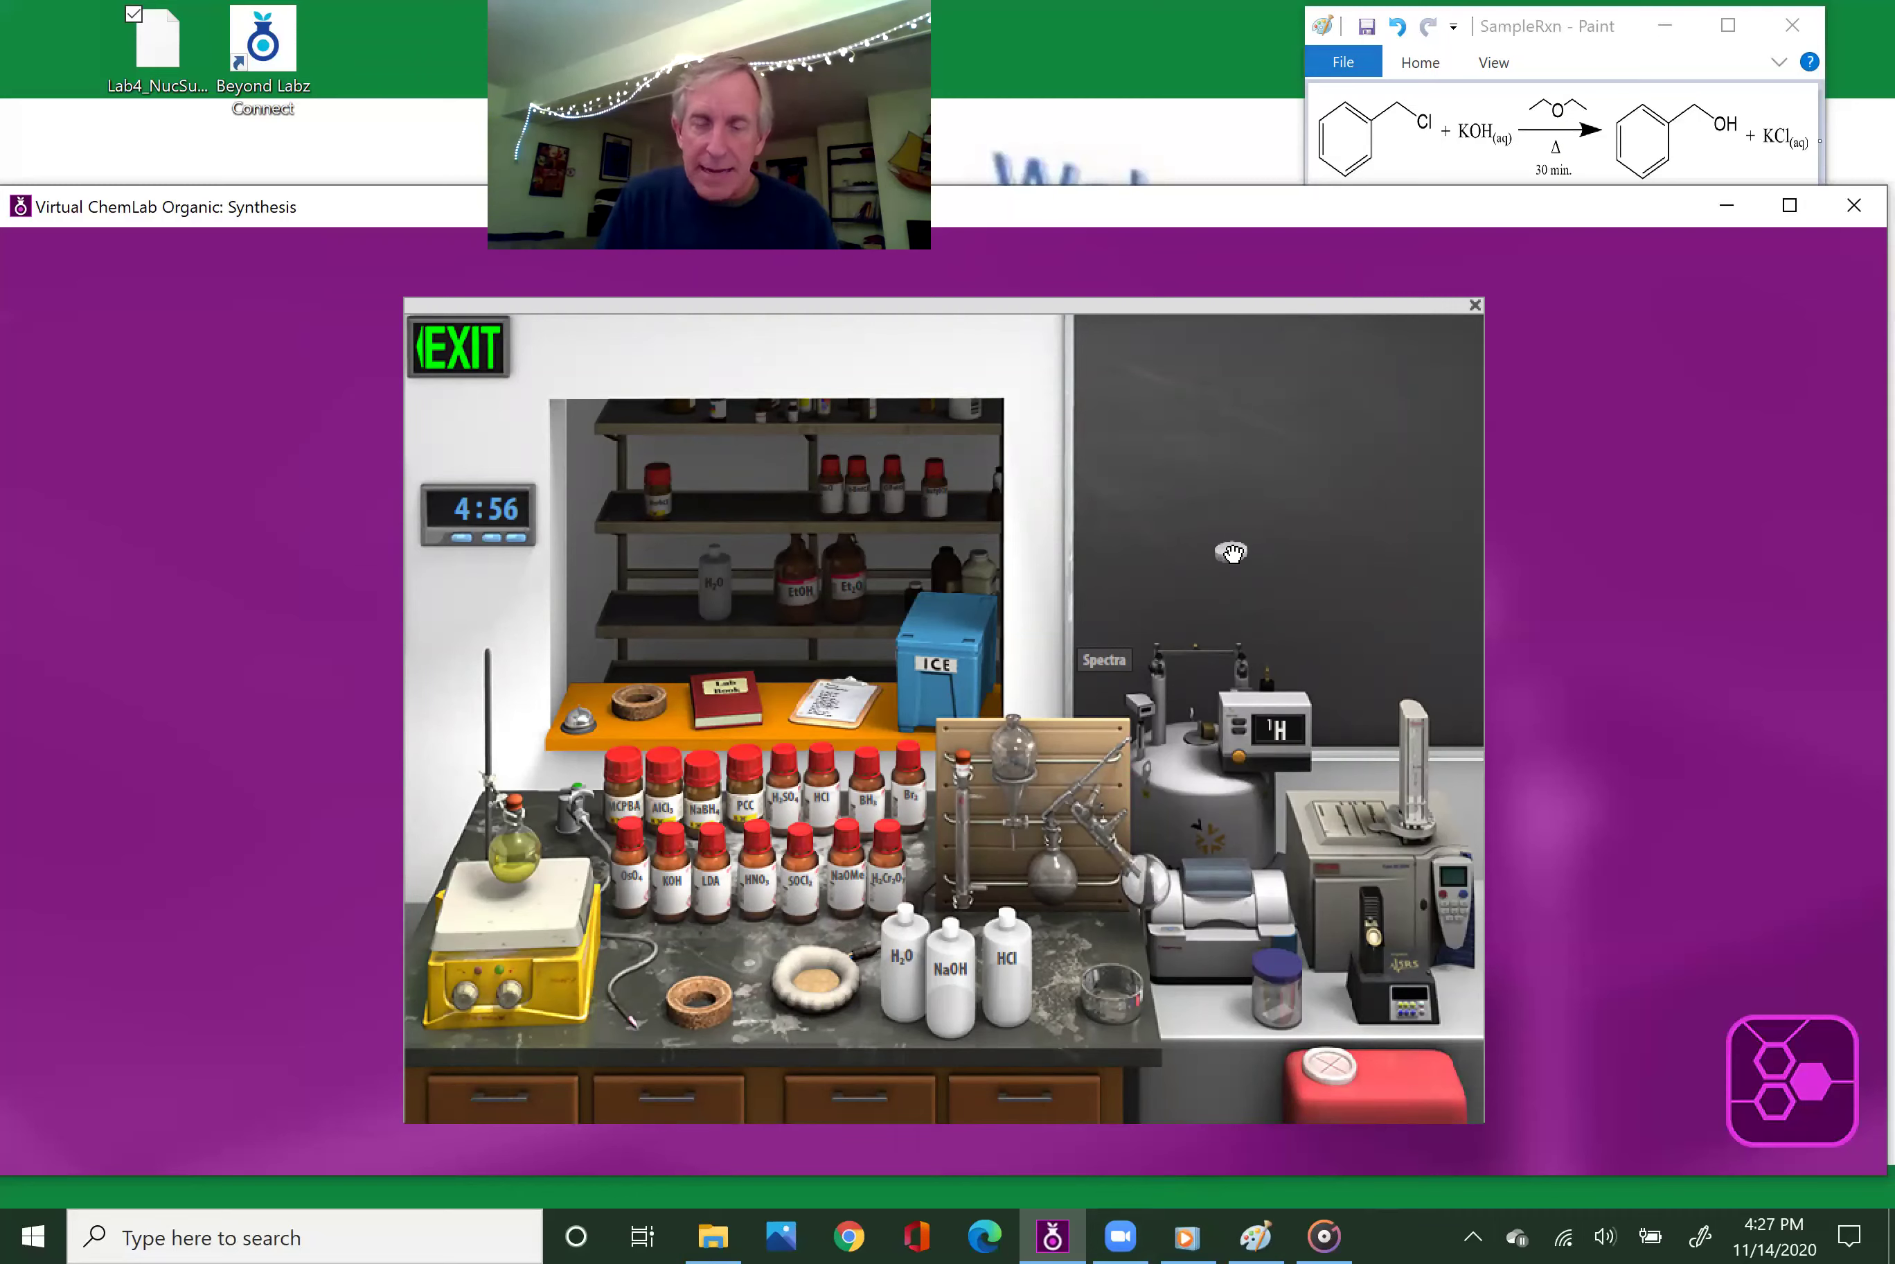
click(519, 860)
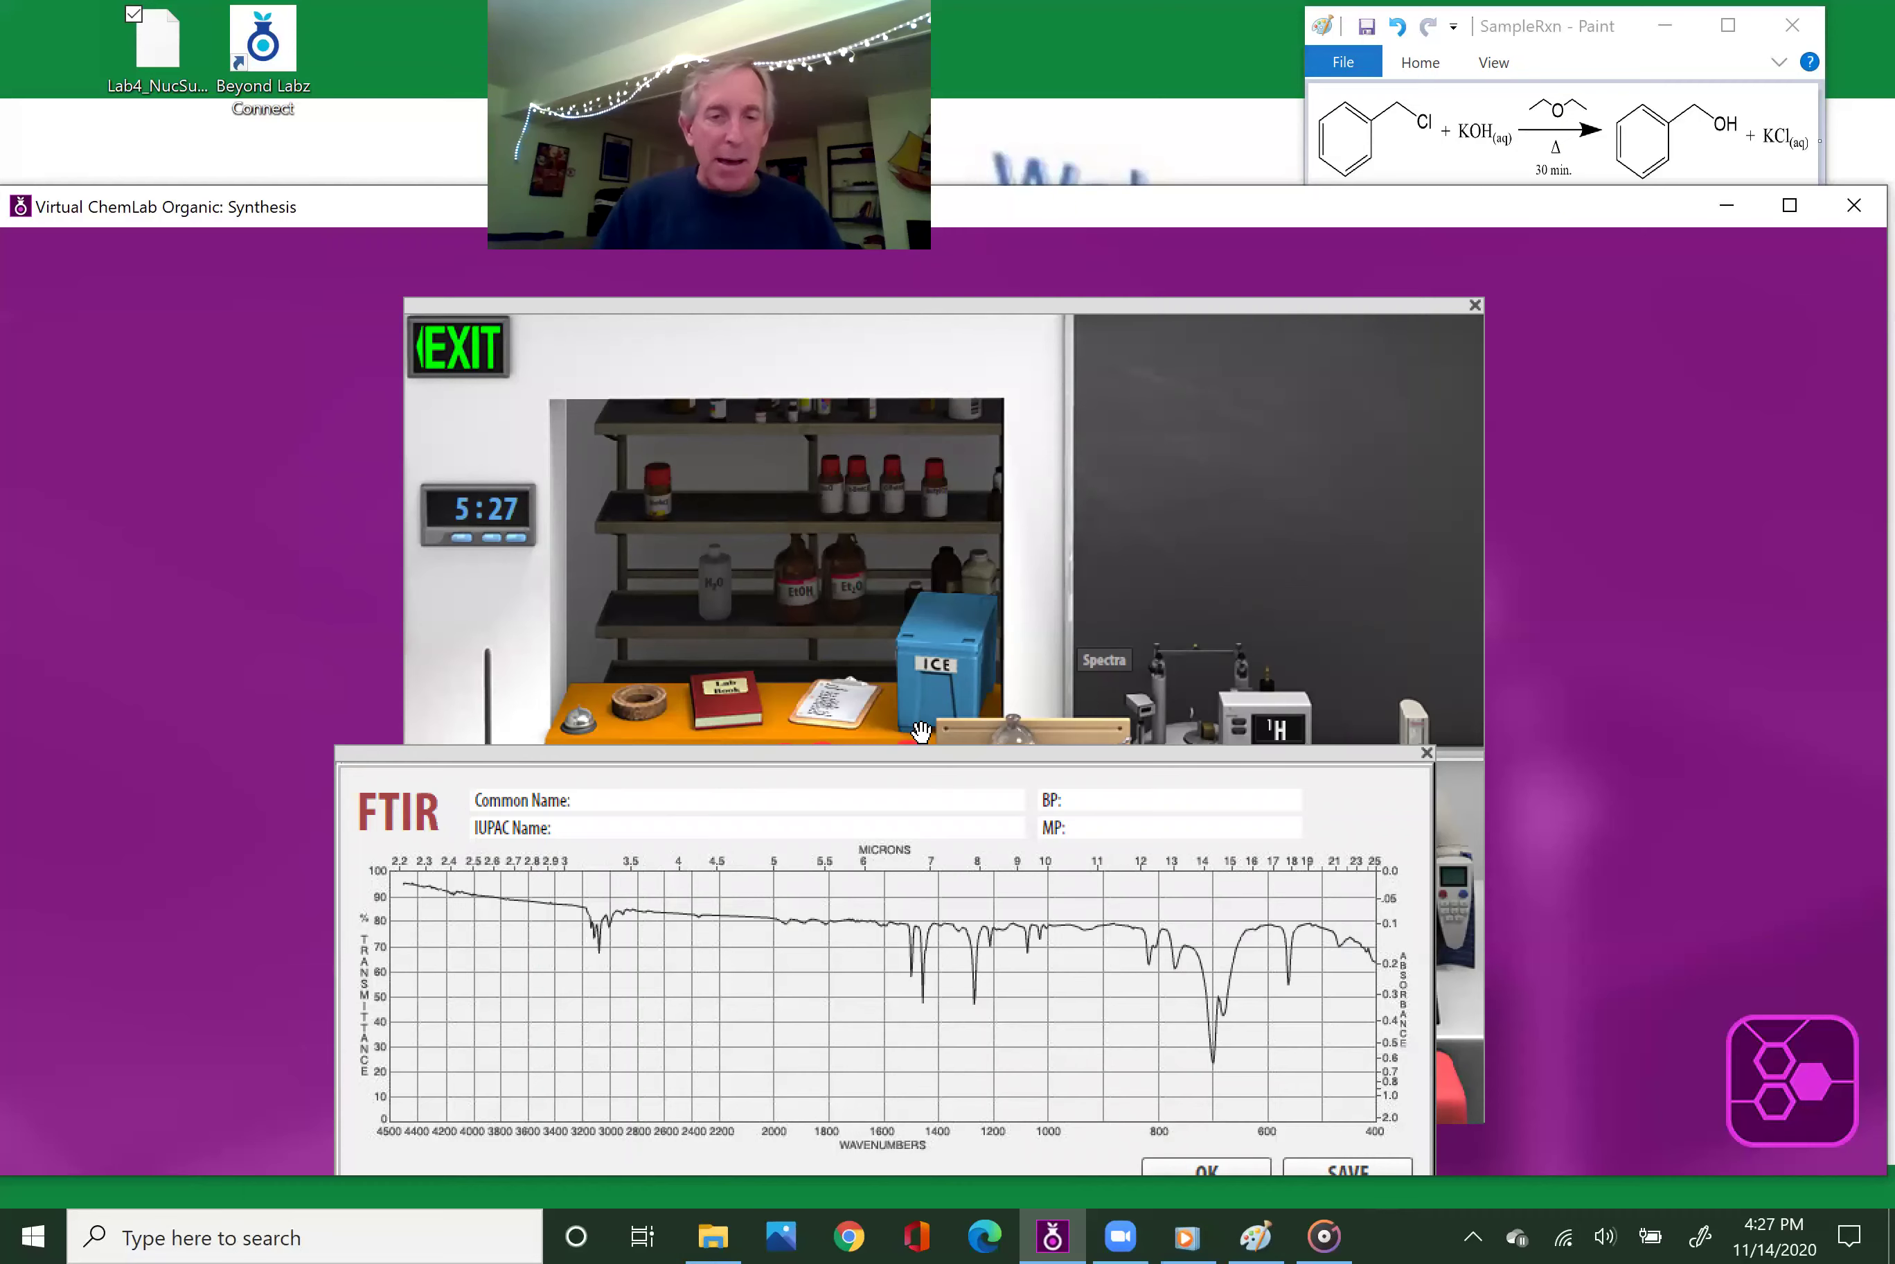
drag(953, 605, 962, 434)
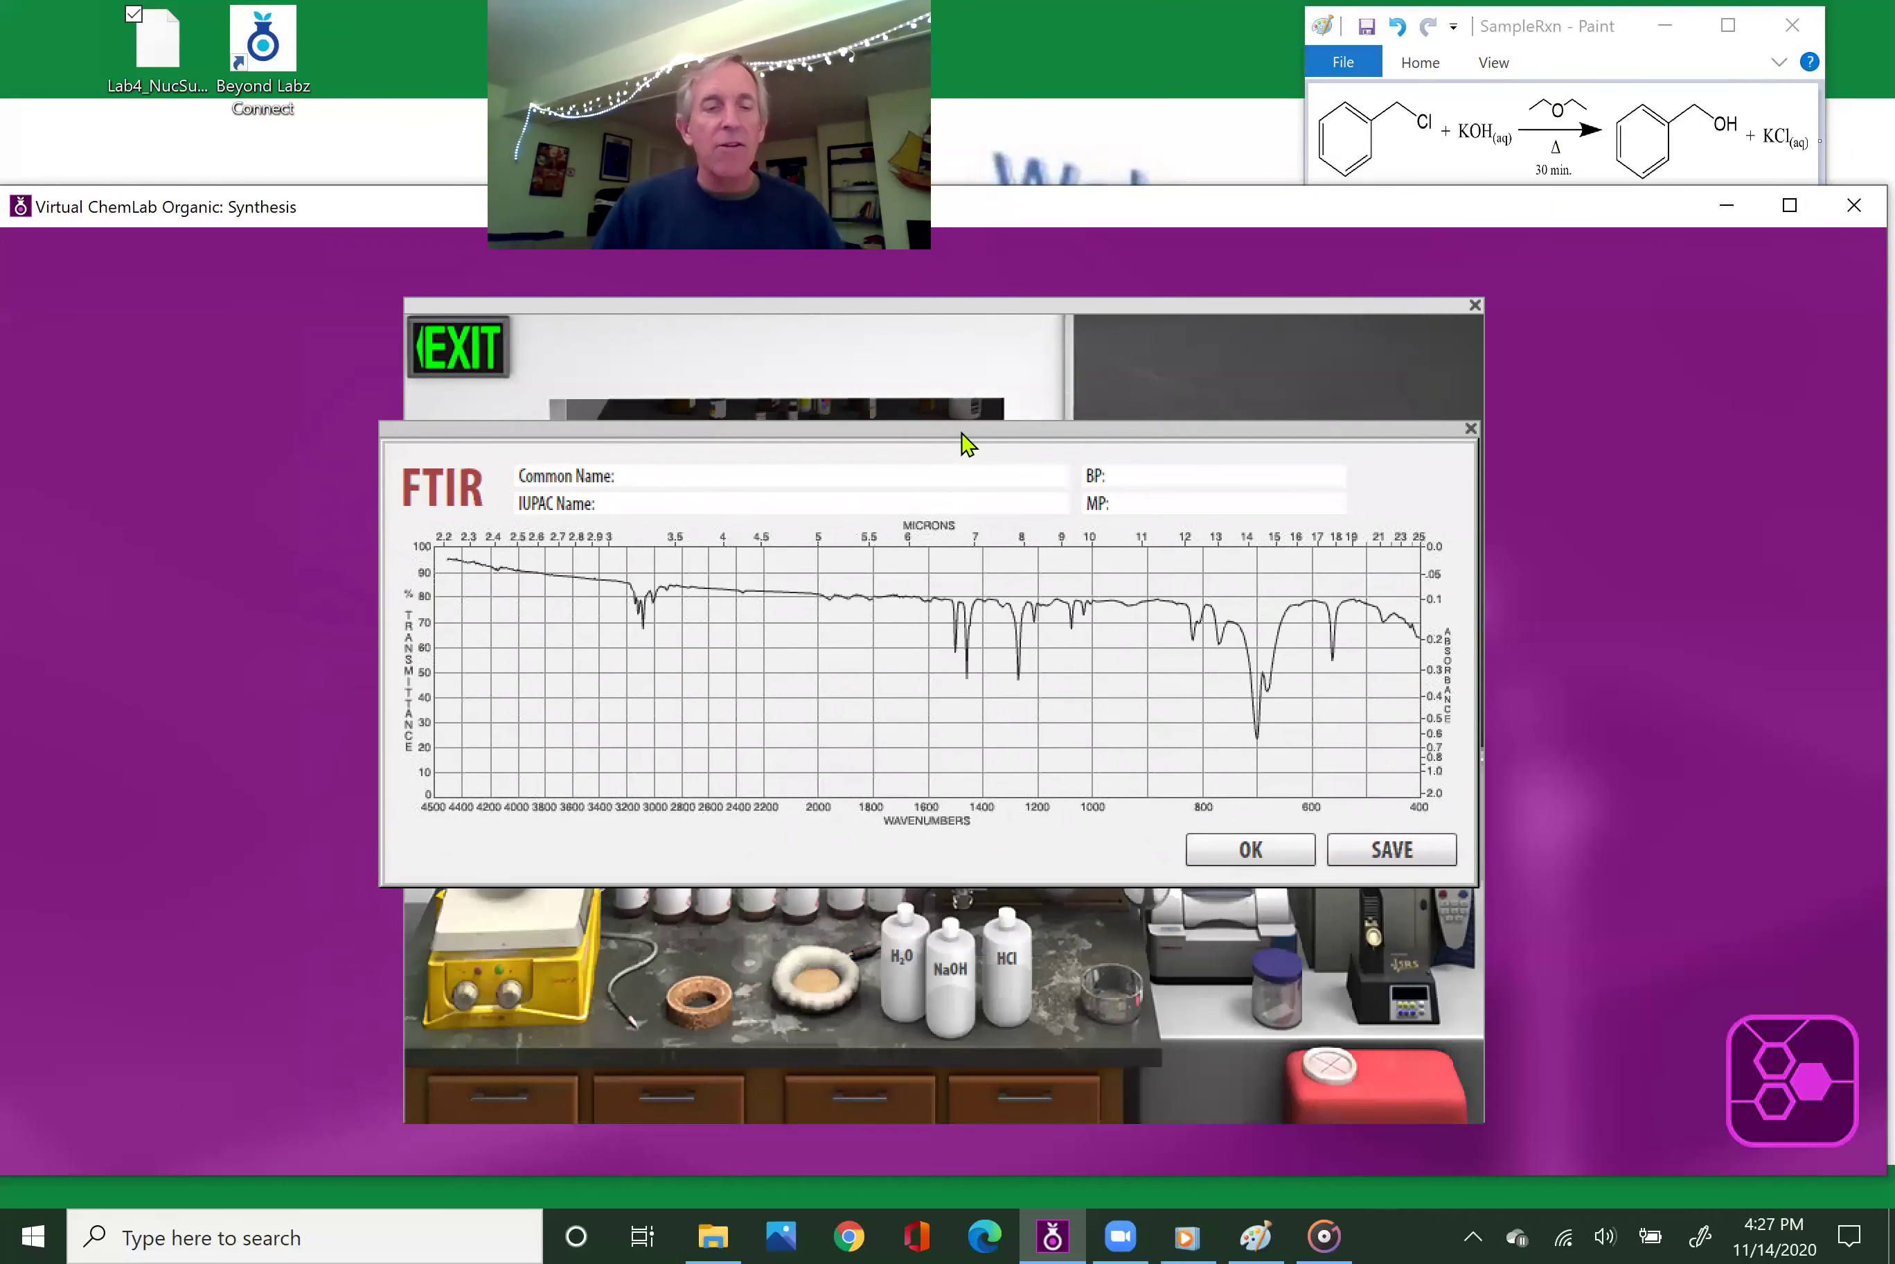
- Enter "benzyl chloride" as the common name on the FTIR spectrum and close the spectrum
click(777, 474)
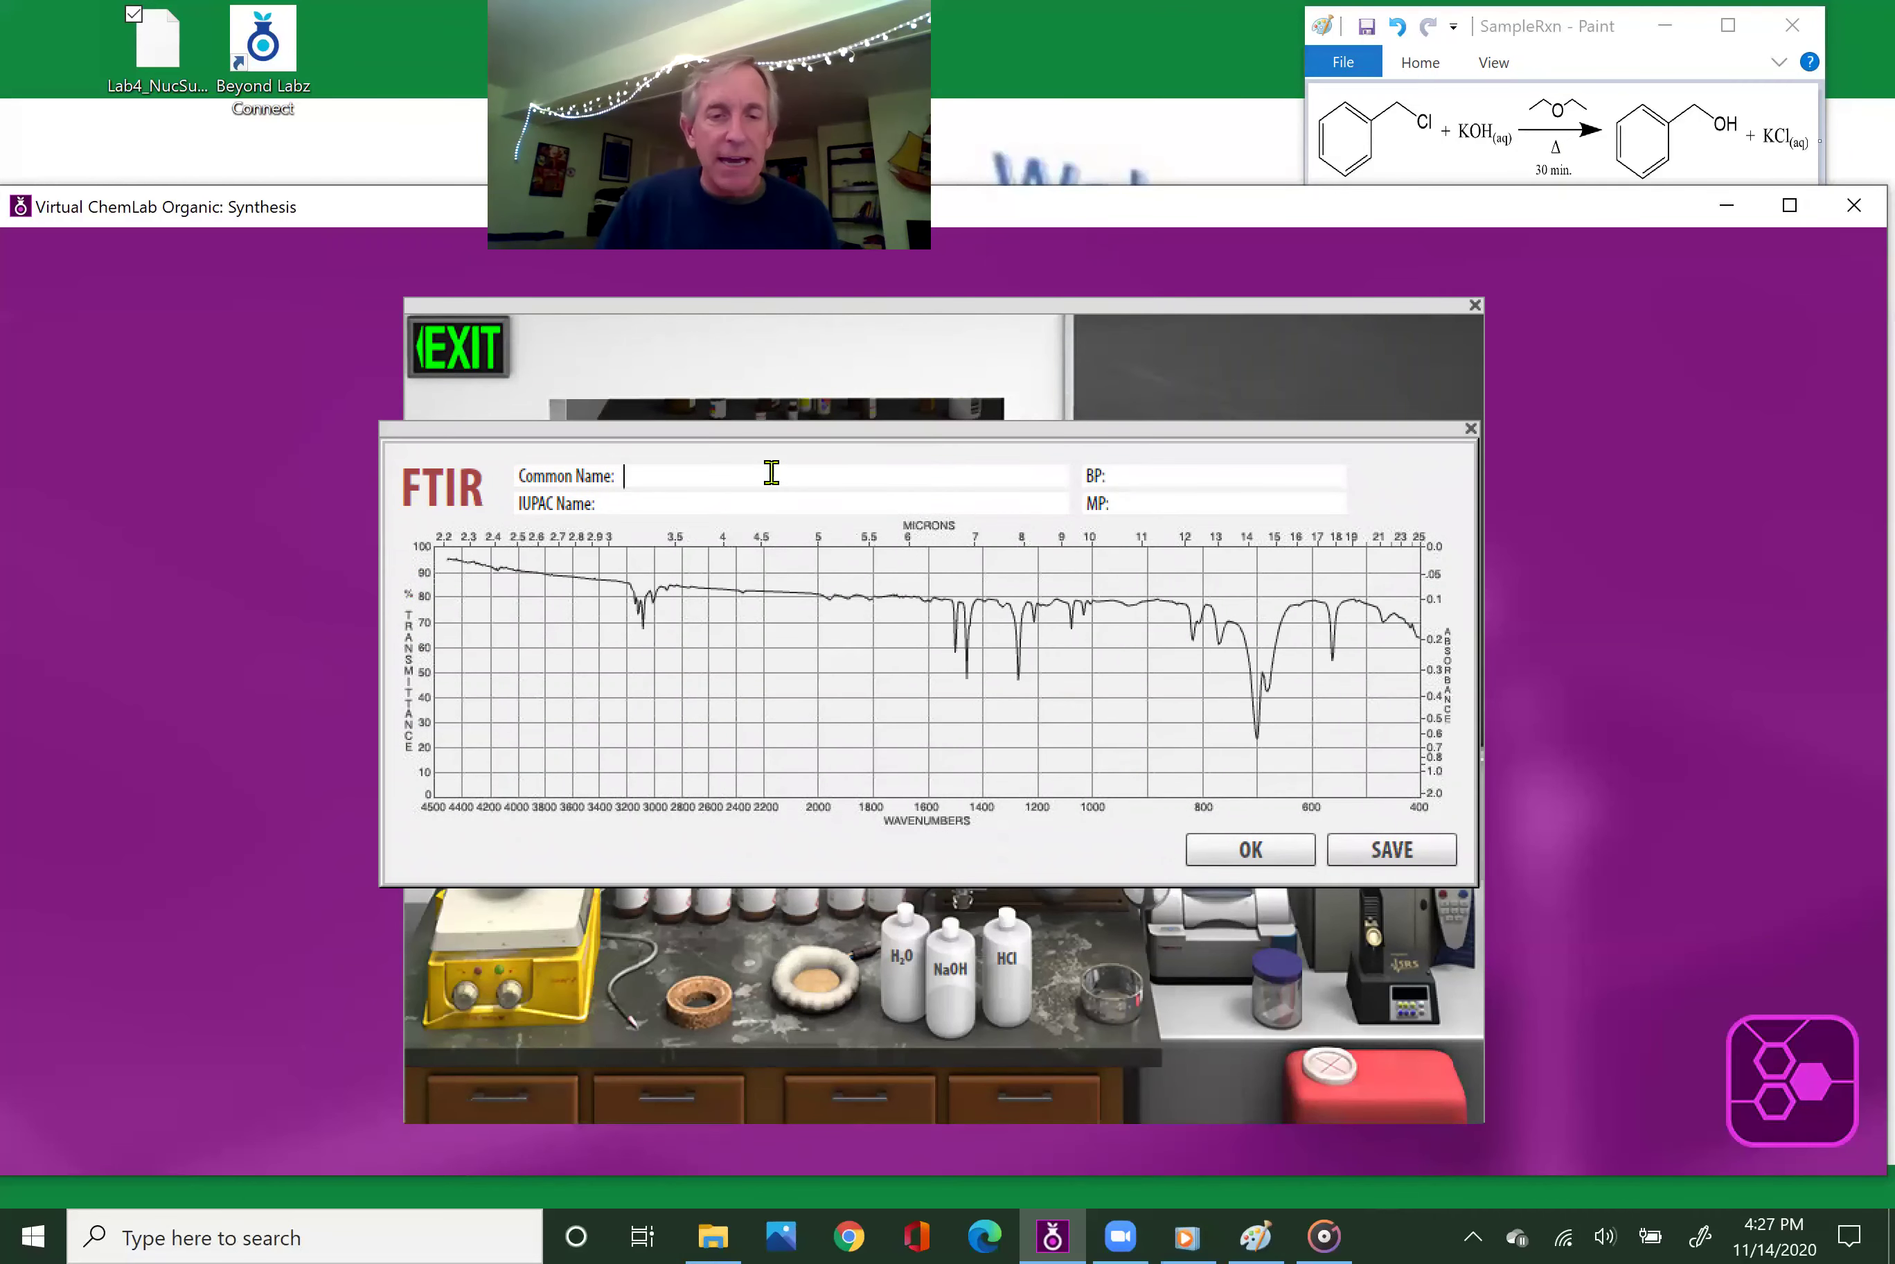
text(benzyl)
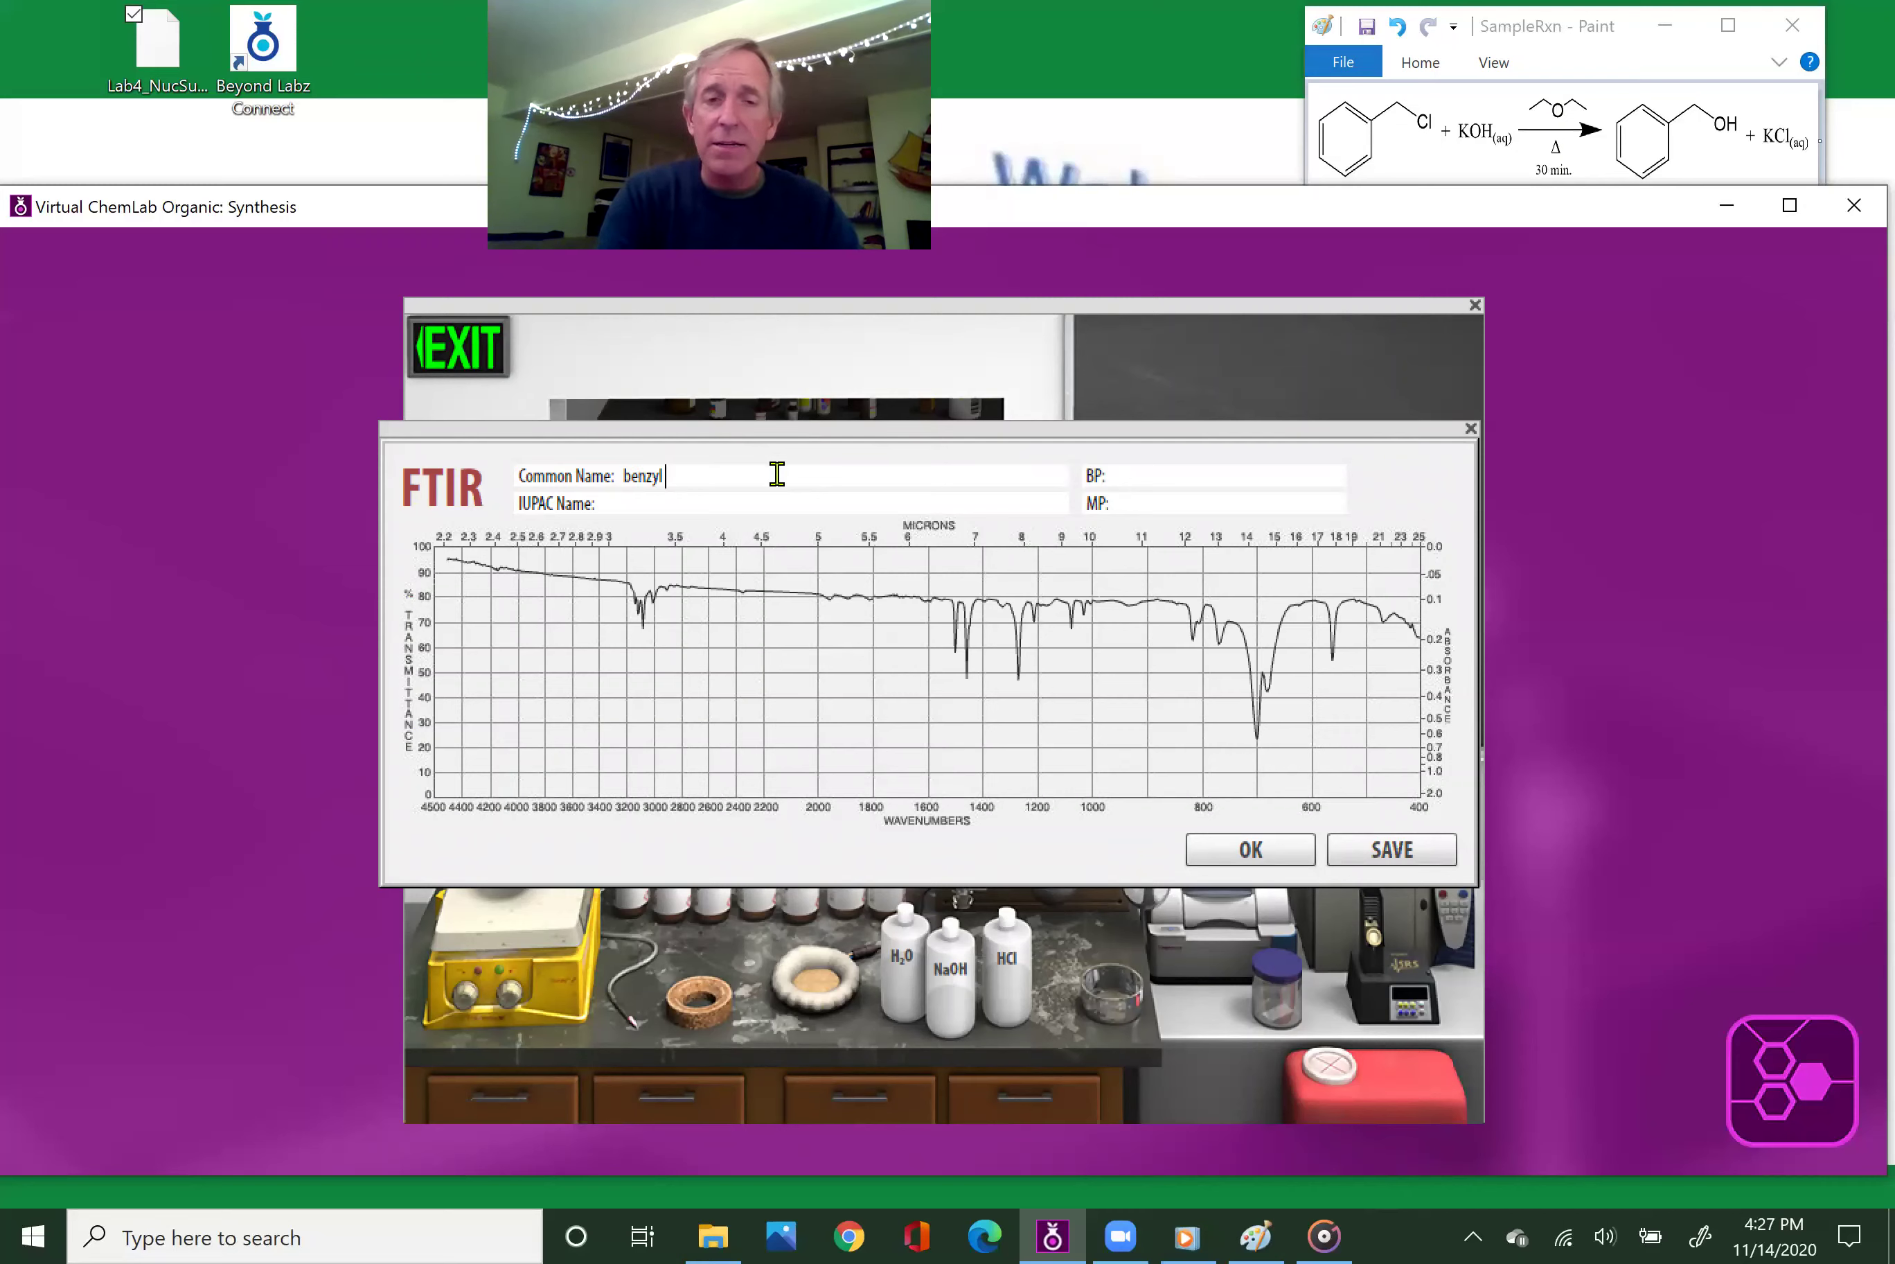
text( chloride)
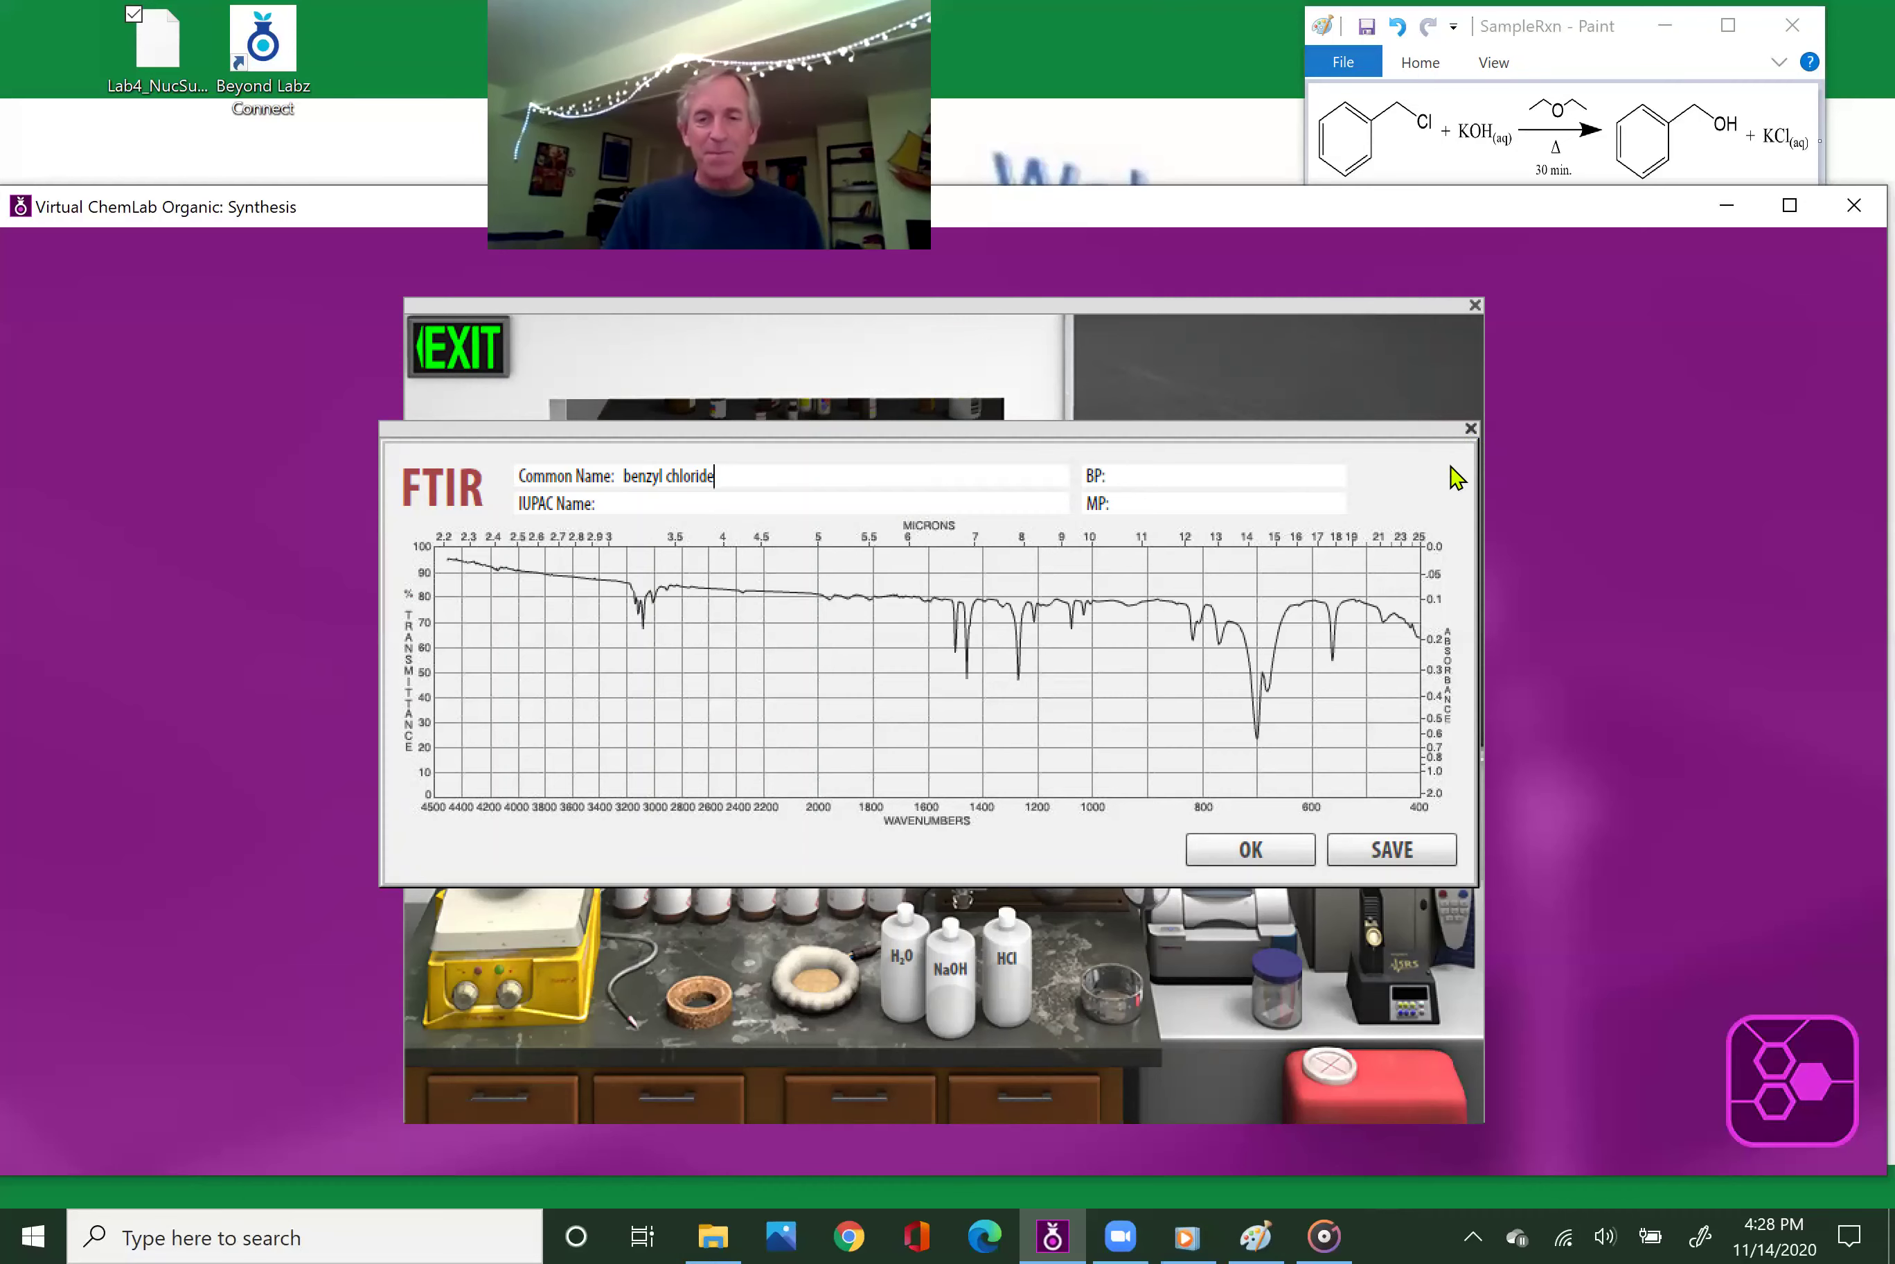
click(1471, 429)
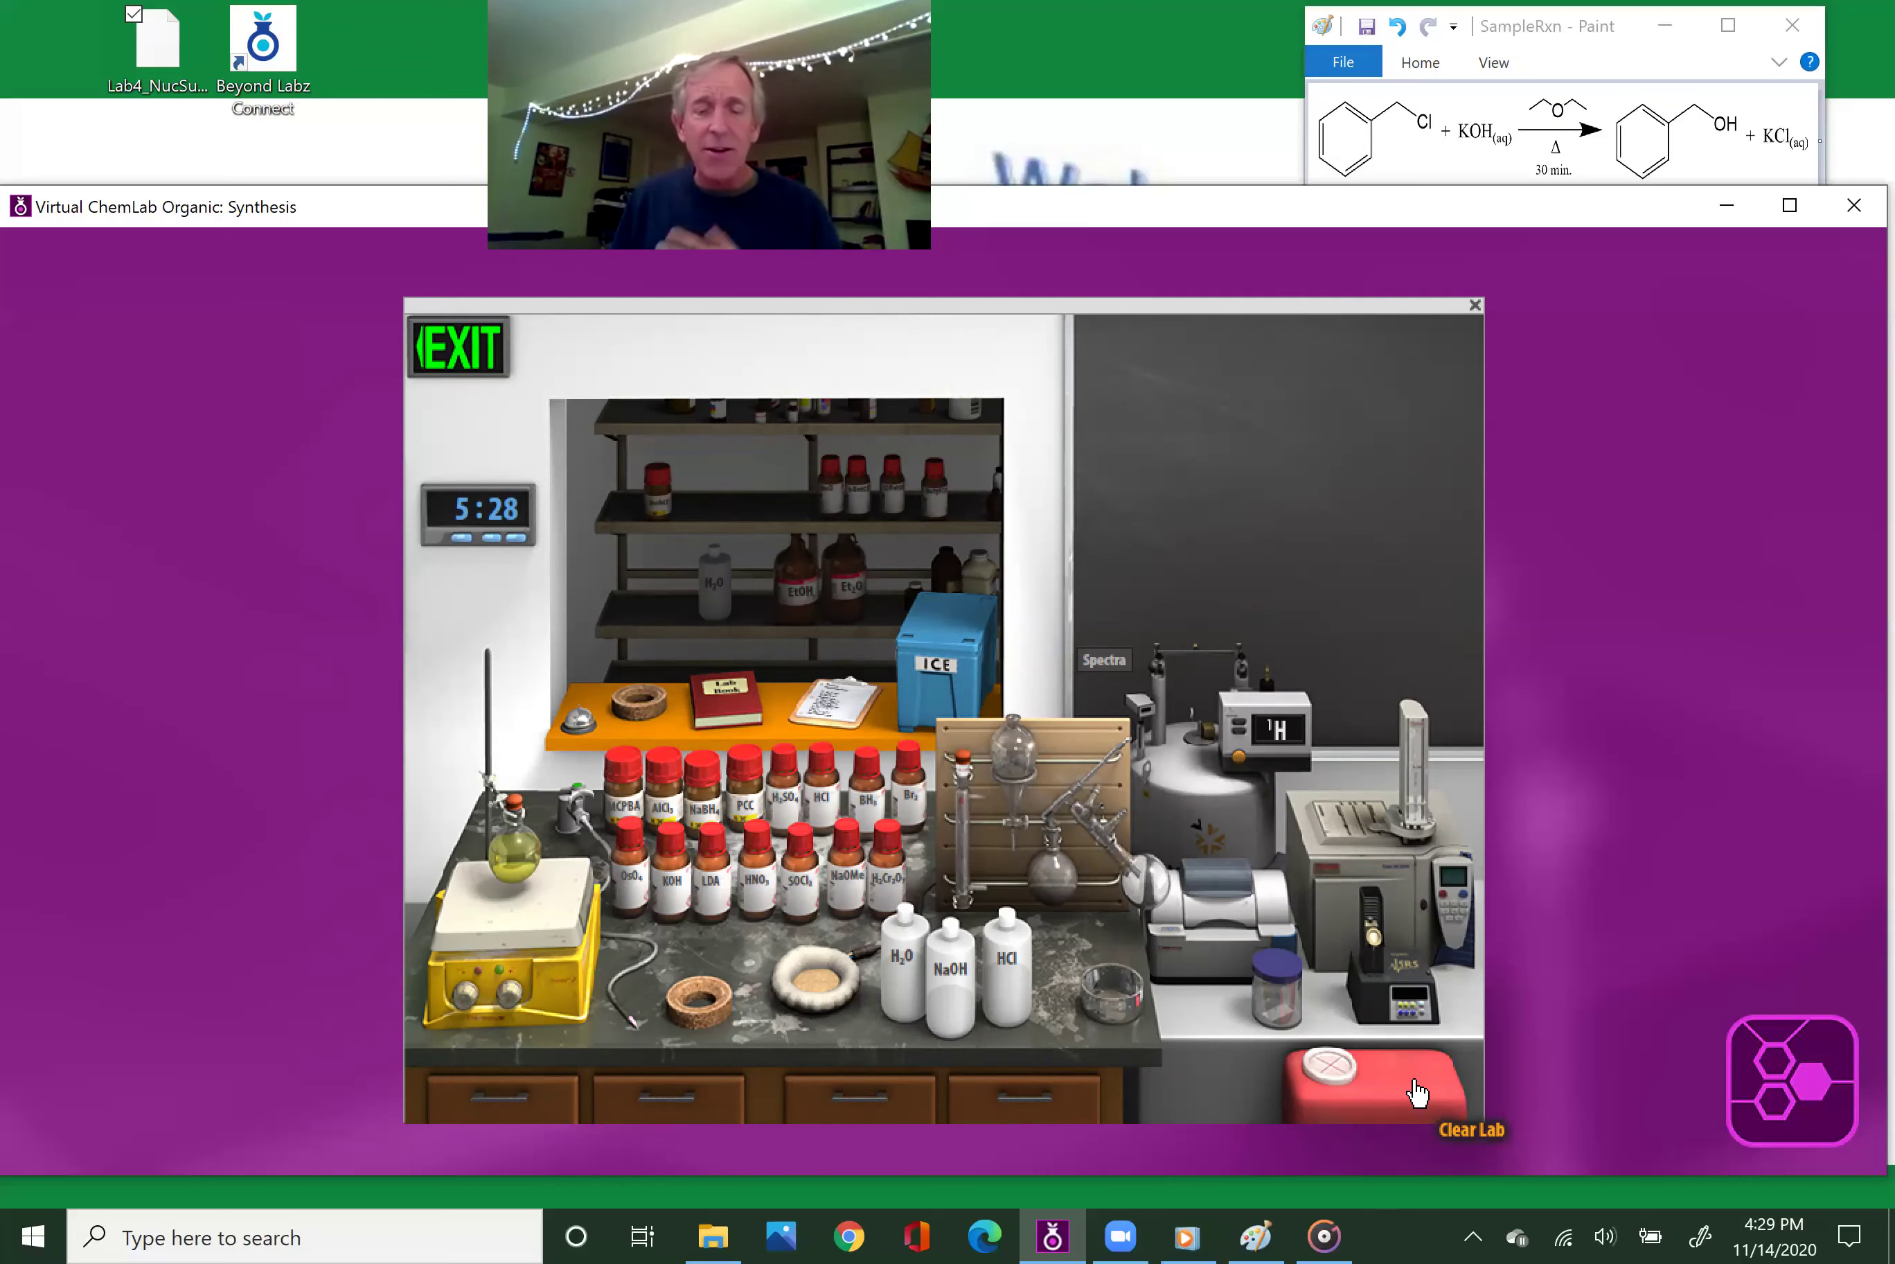
- Clear the lab and fill a fresh flask with benzyl chloride and diethyl ether
click(1334, 1075)
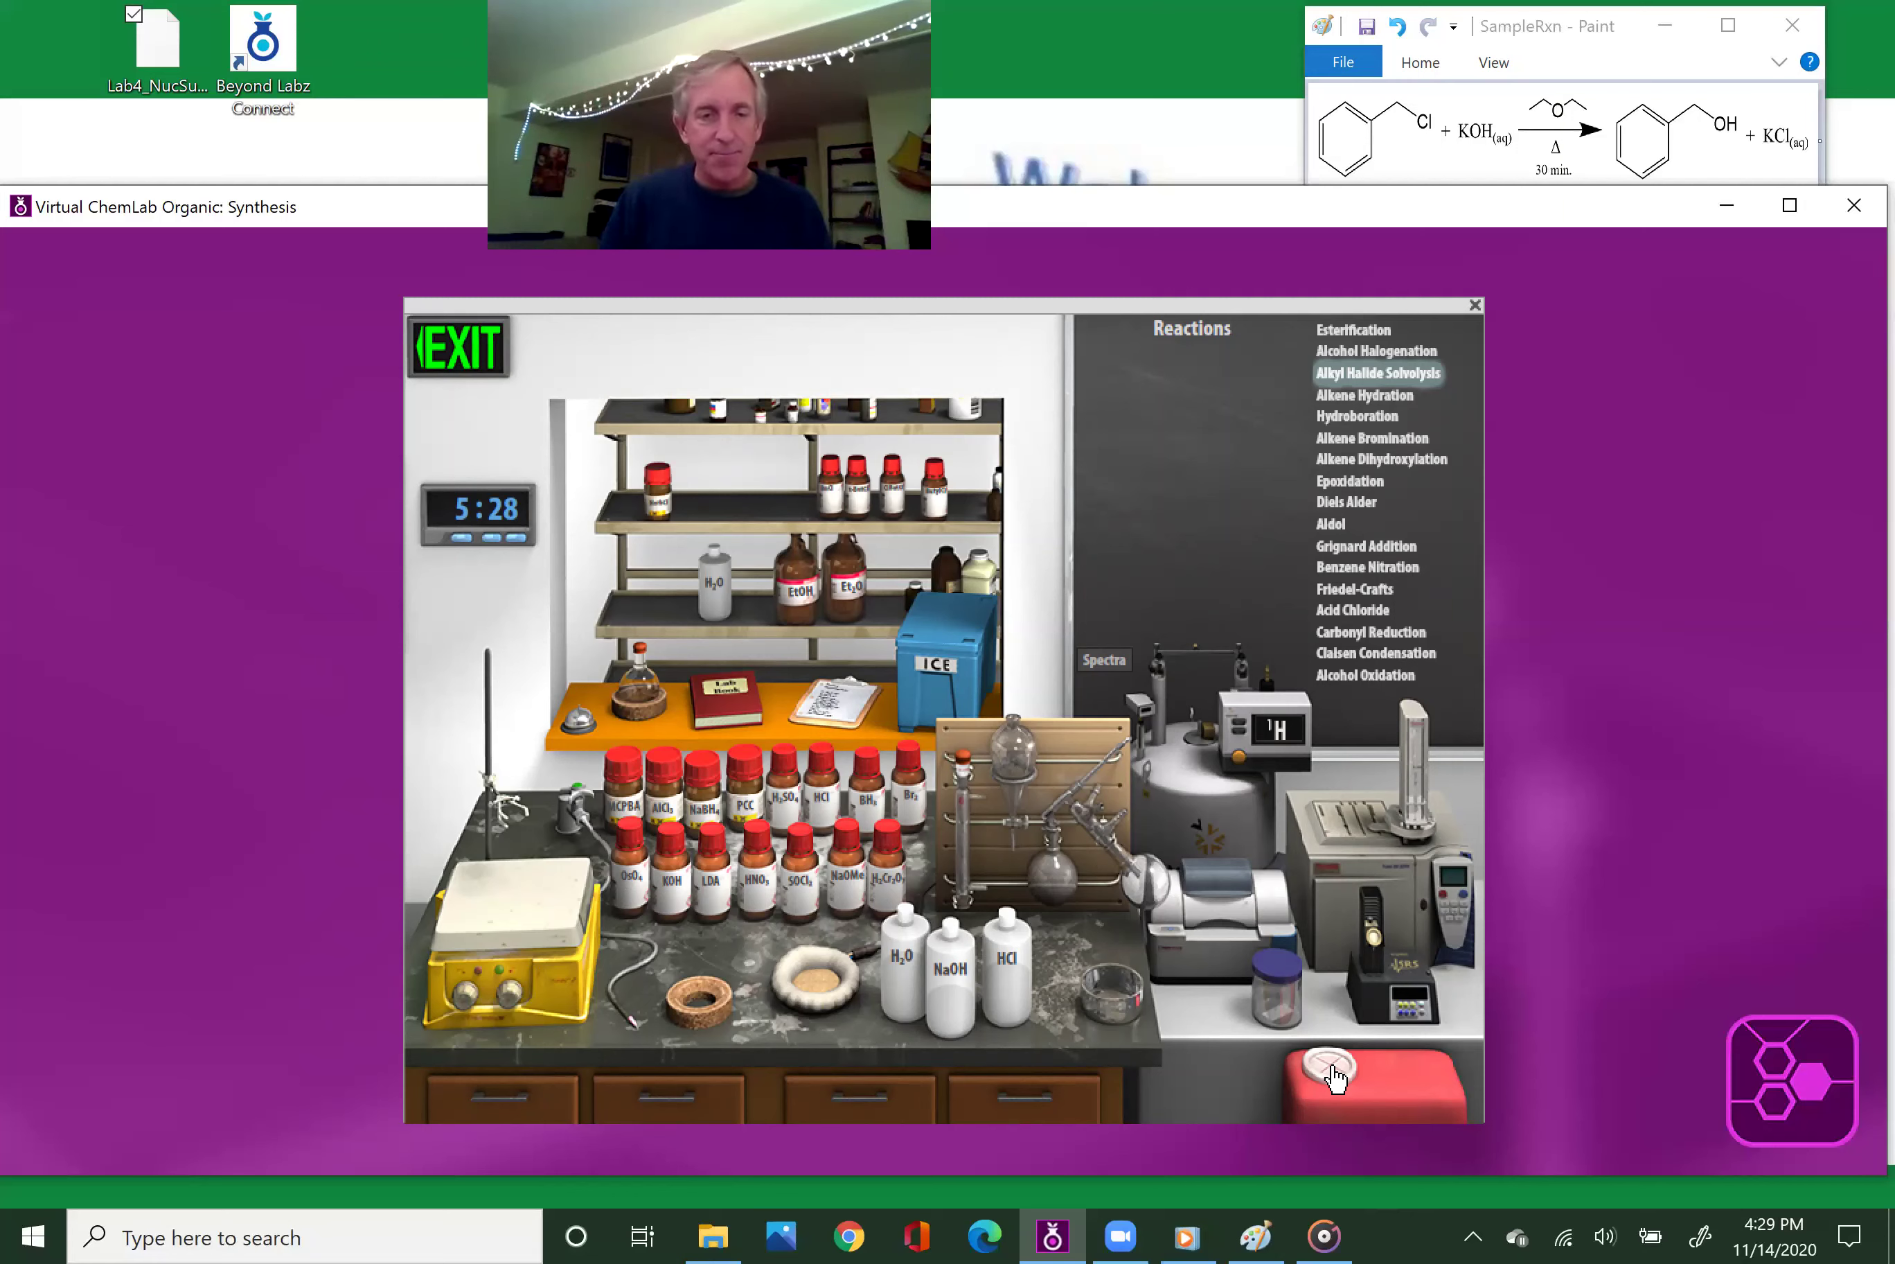
click(832, 487)
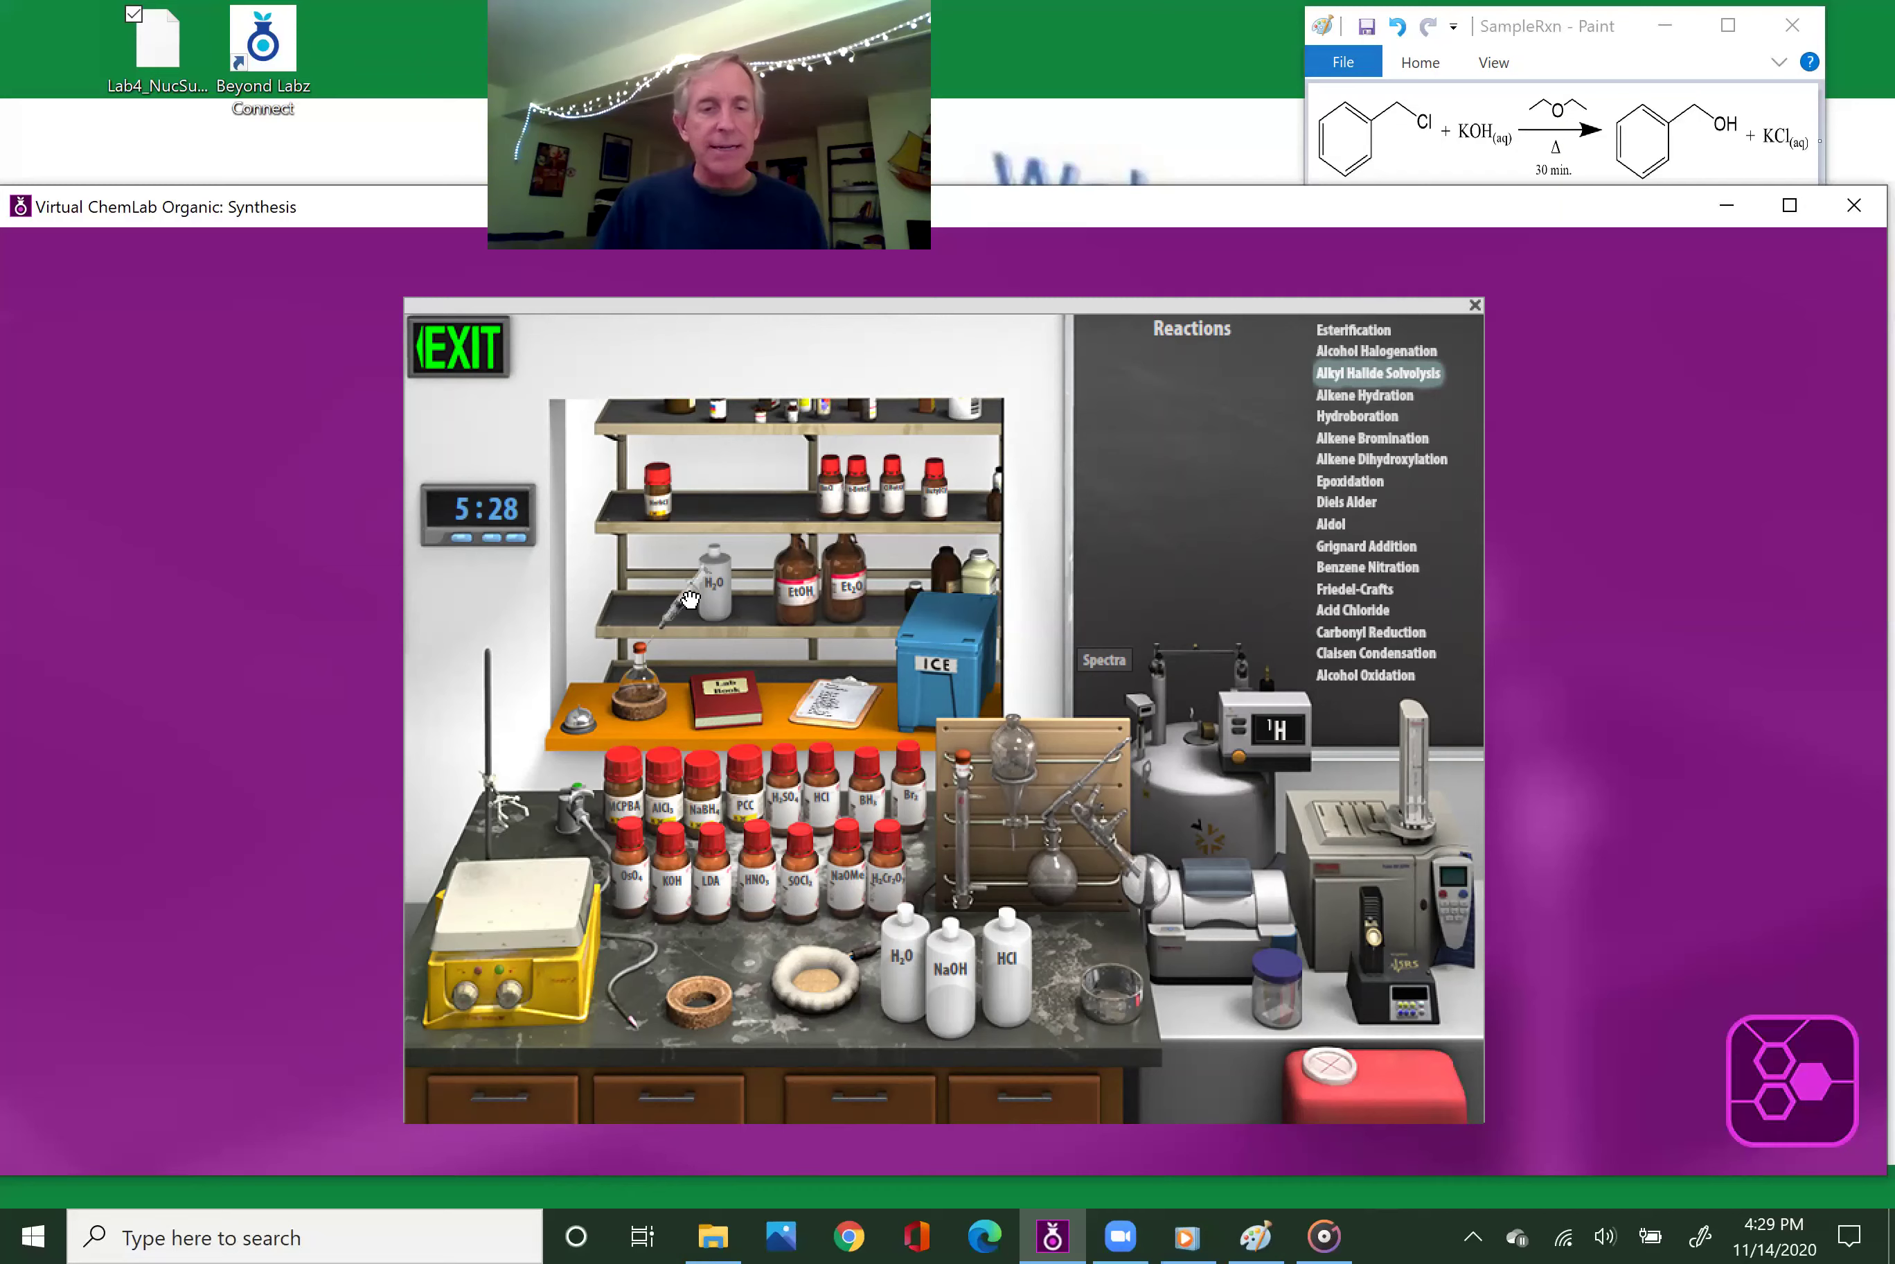
click(646, 654)
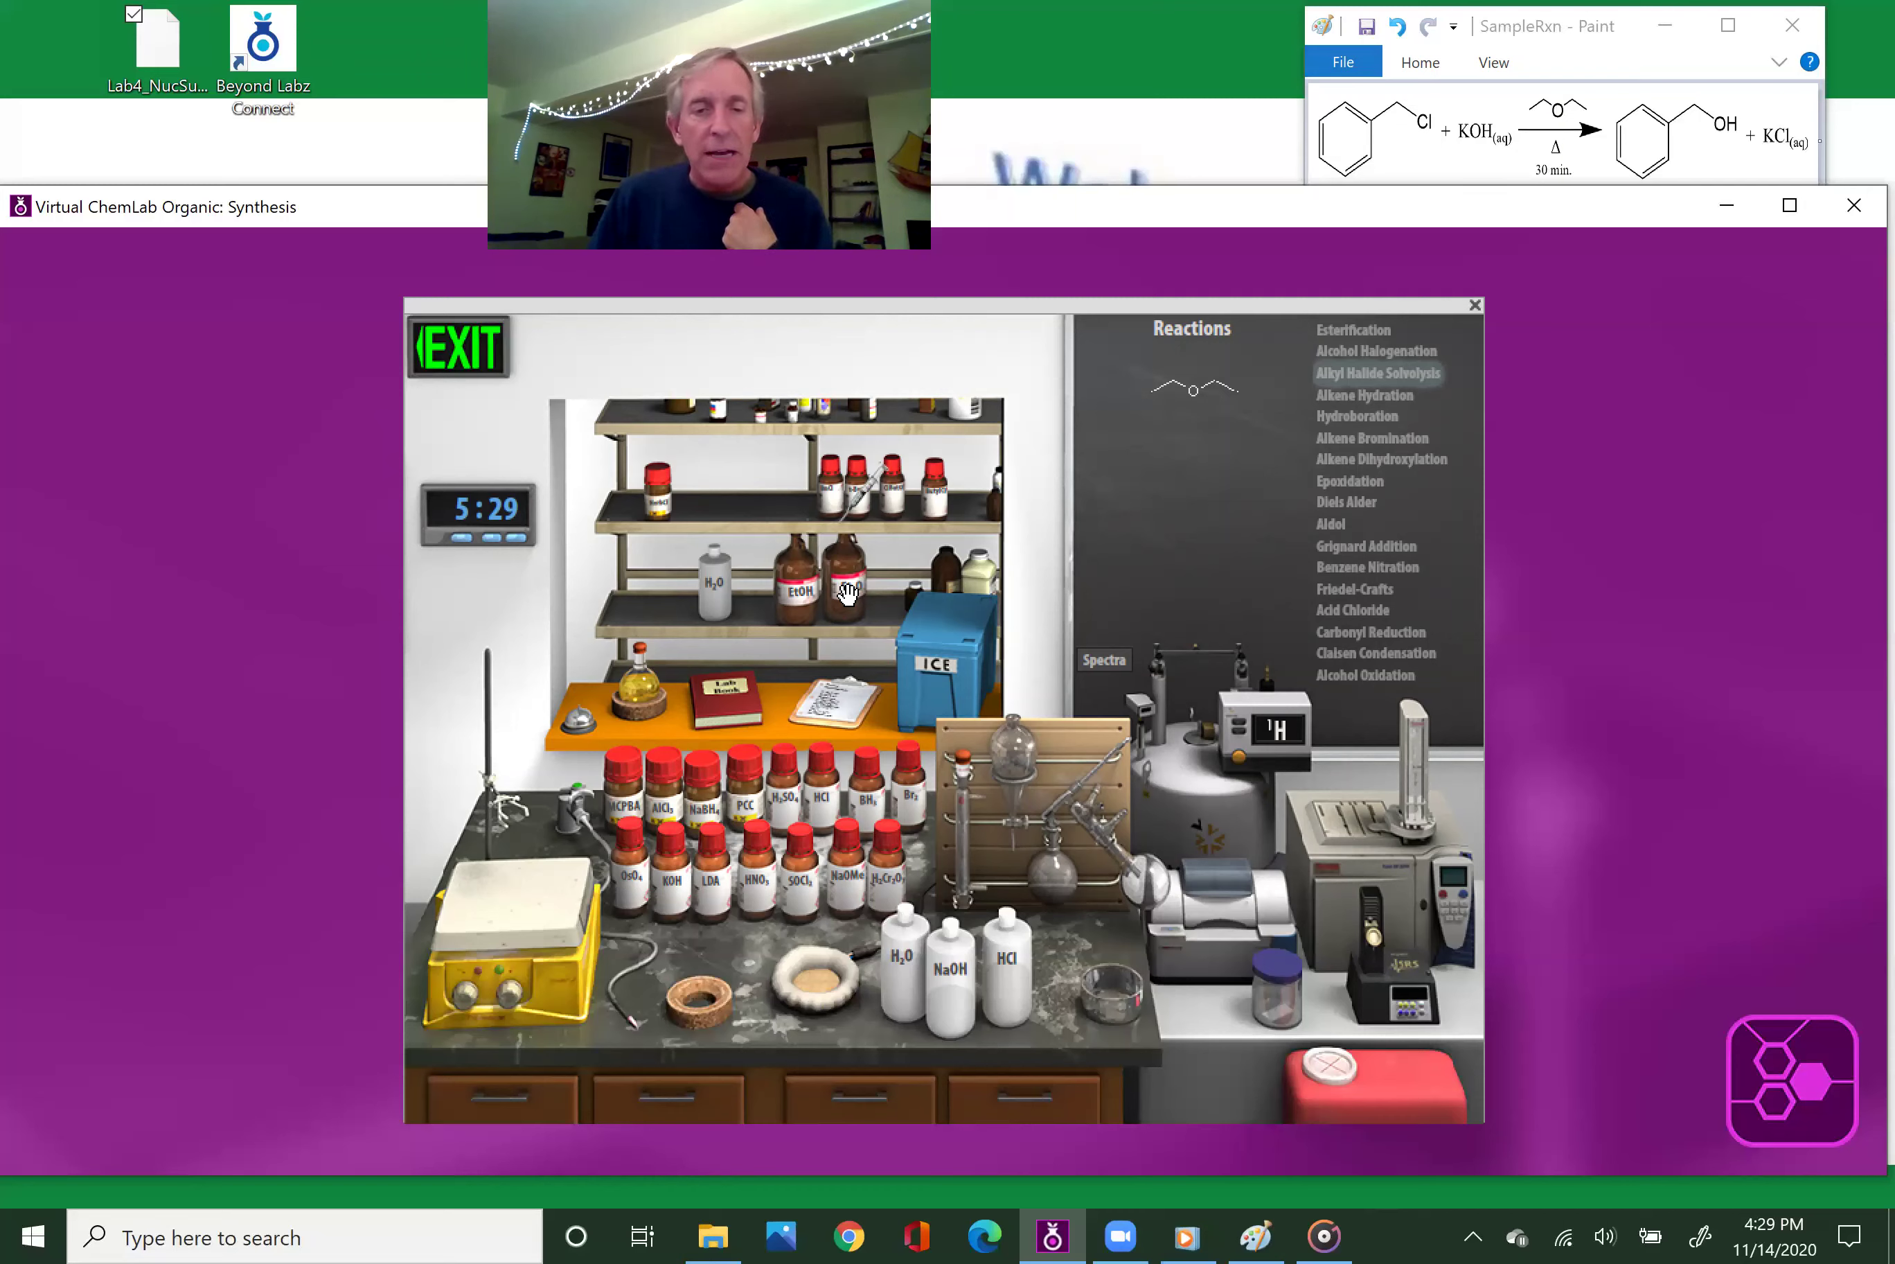
drag(847, 595, 643, 652)
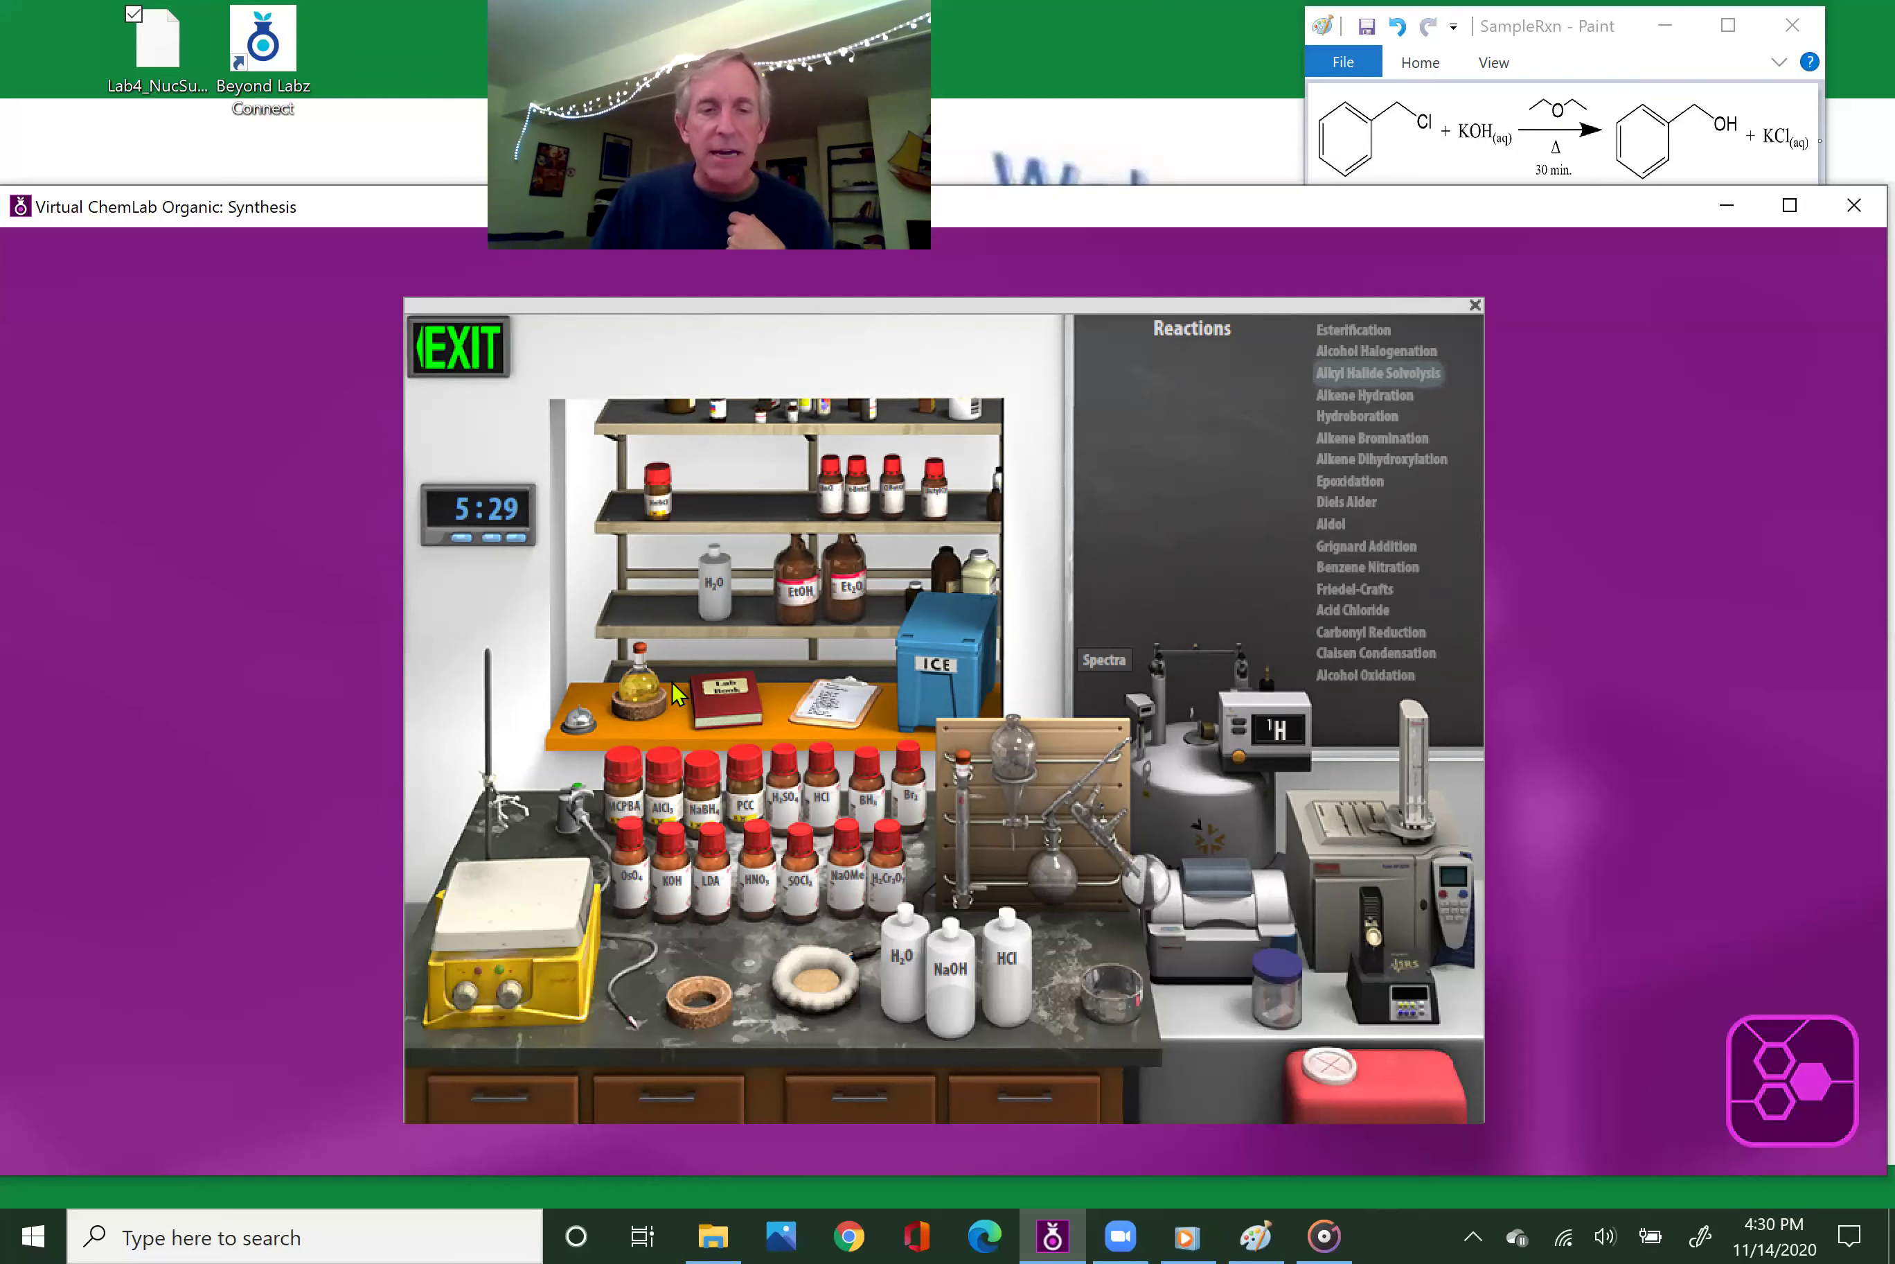
mouse_move(639, 689)
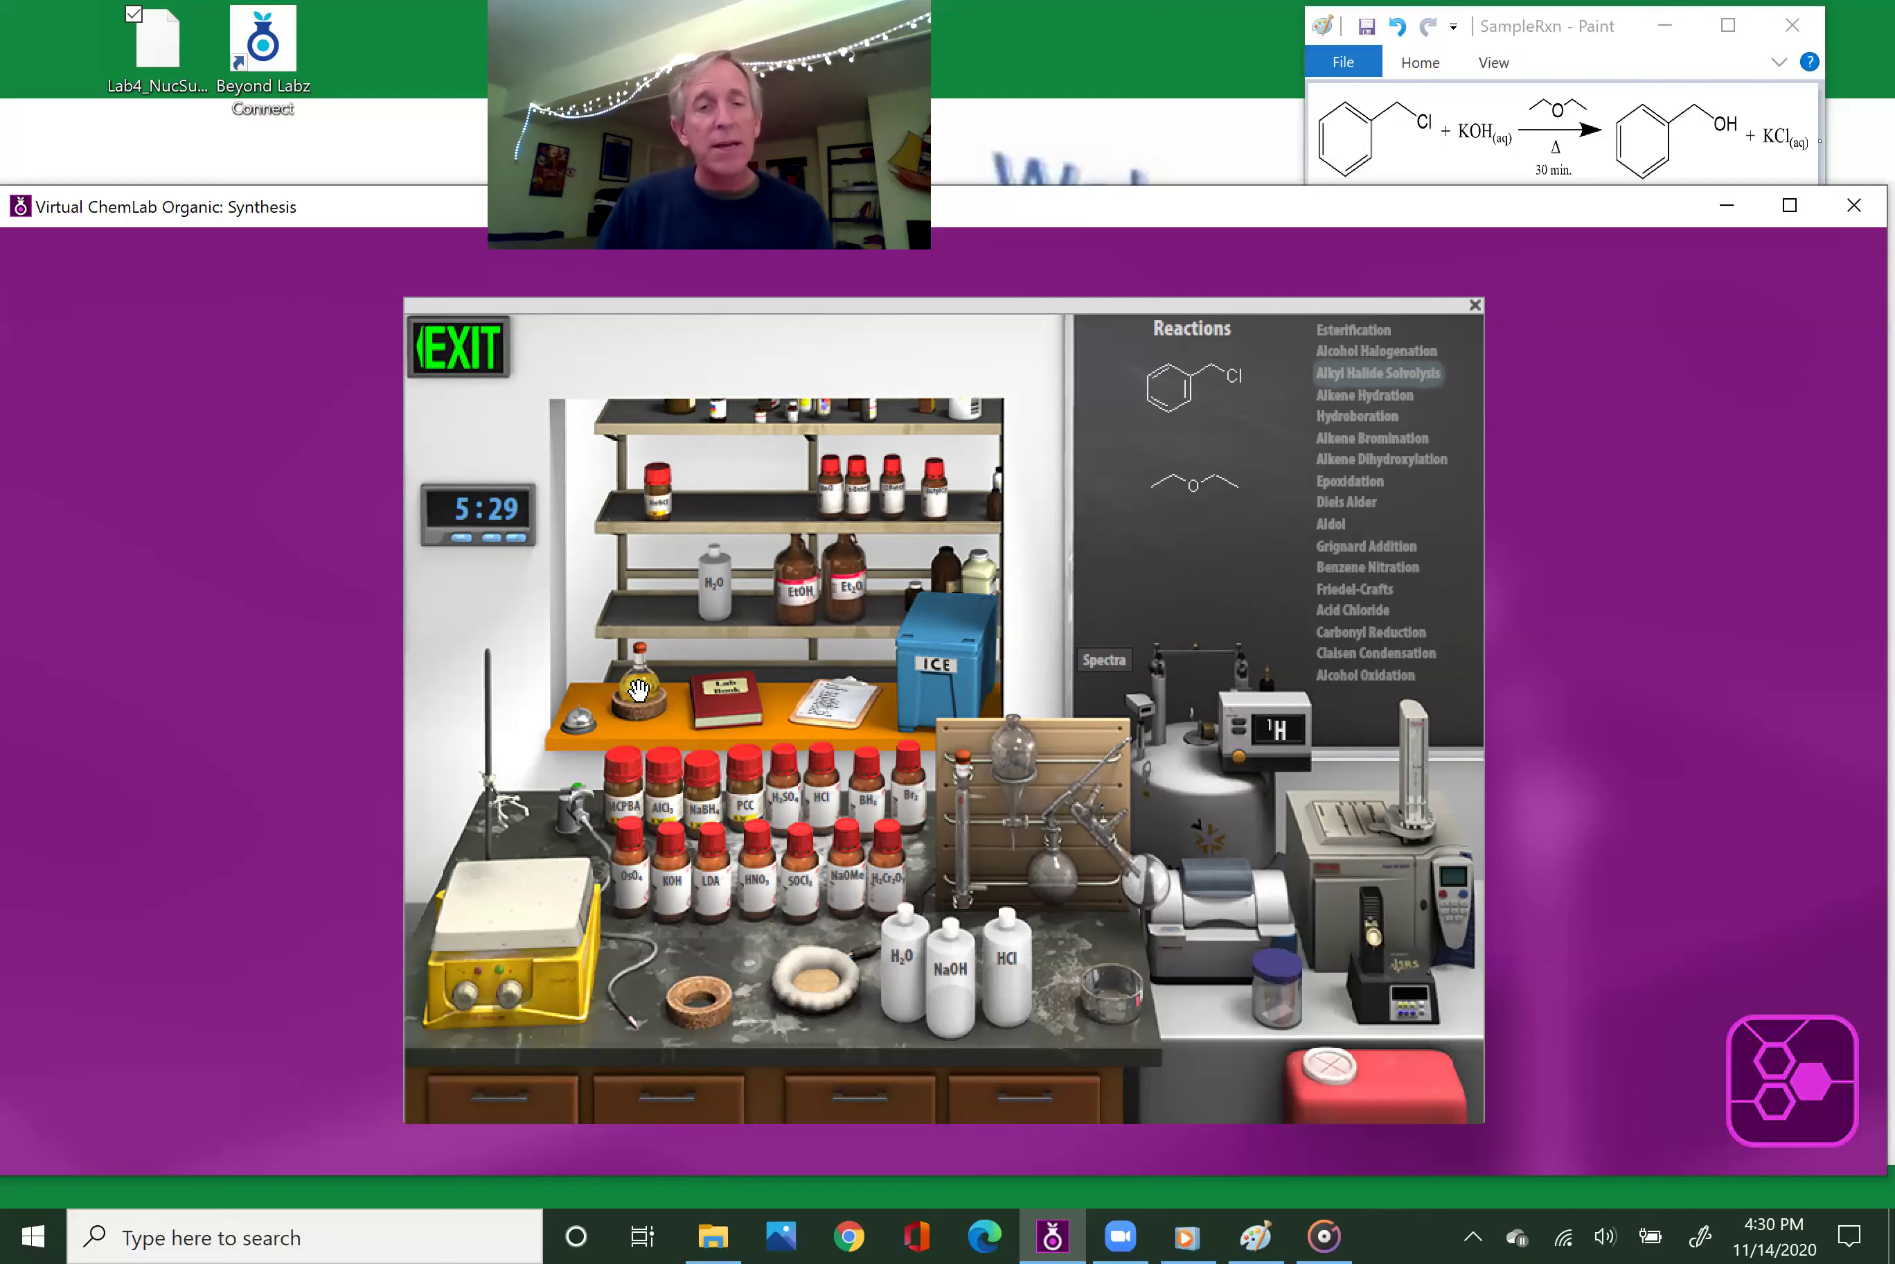
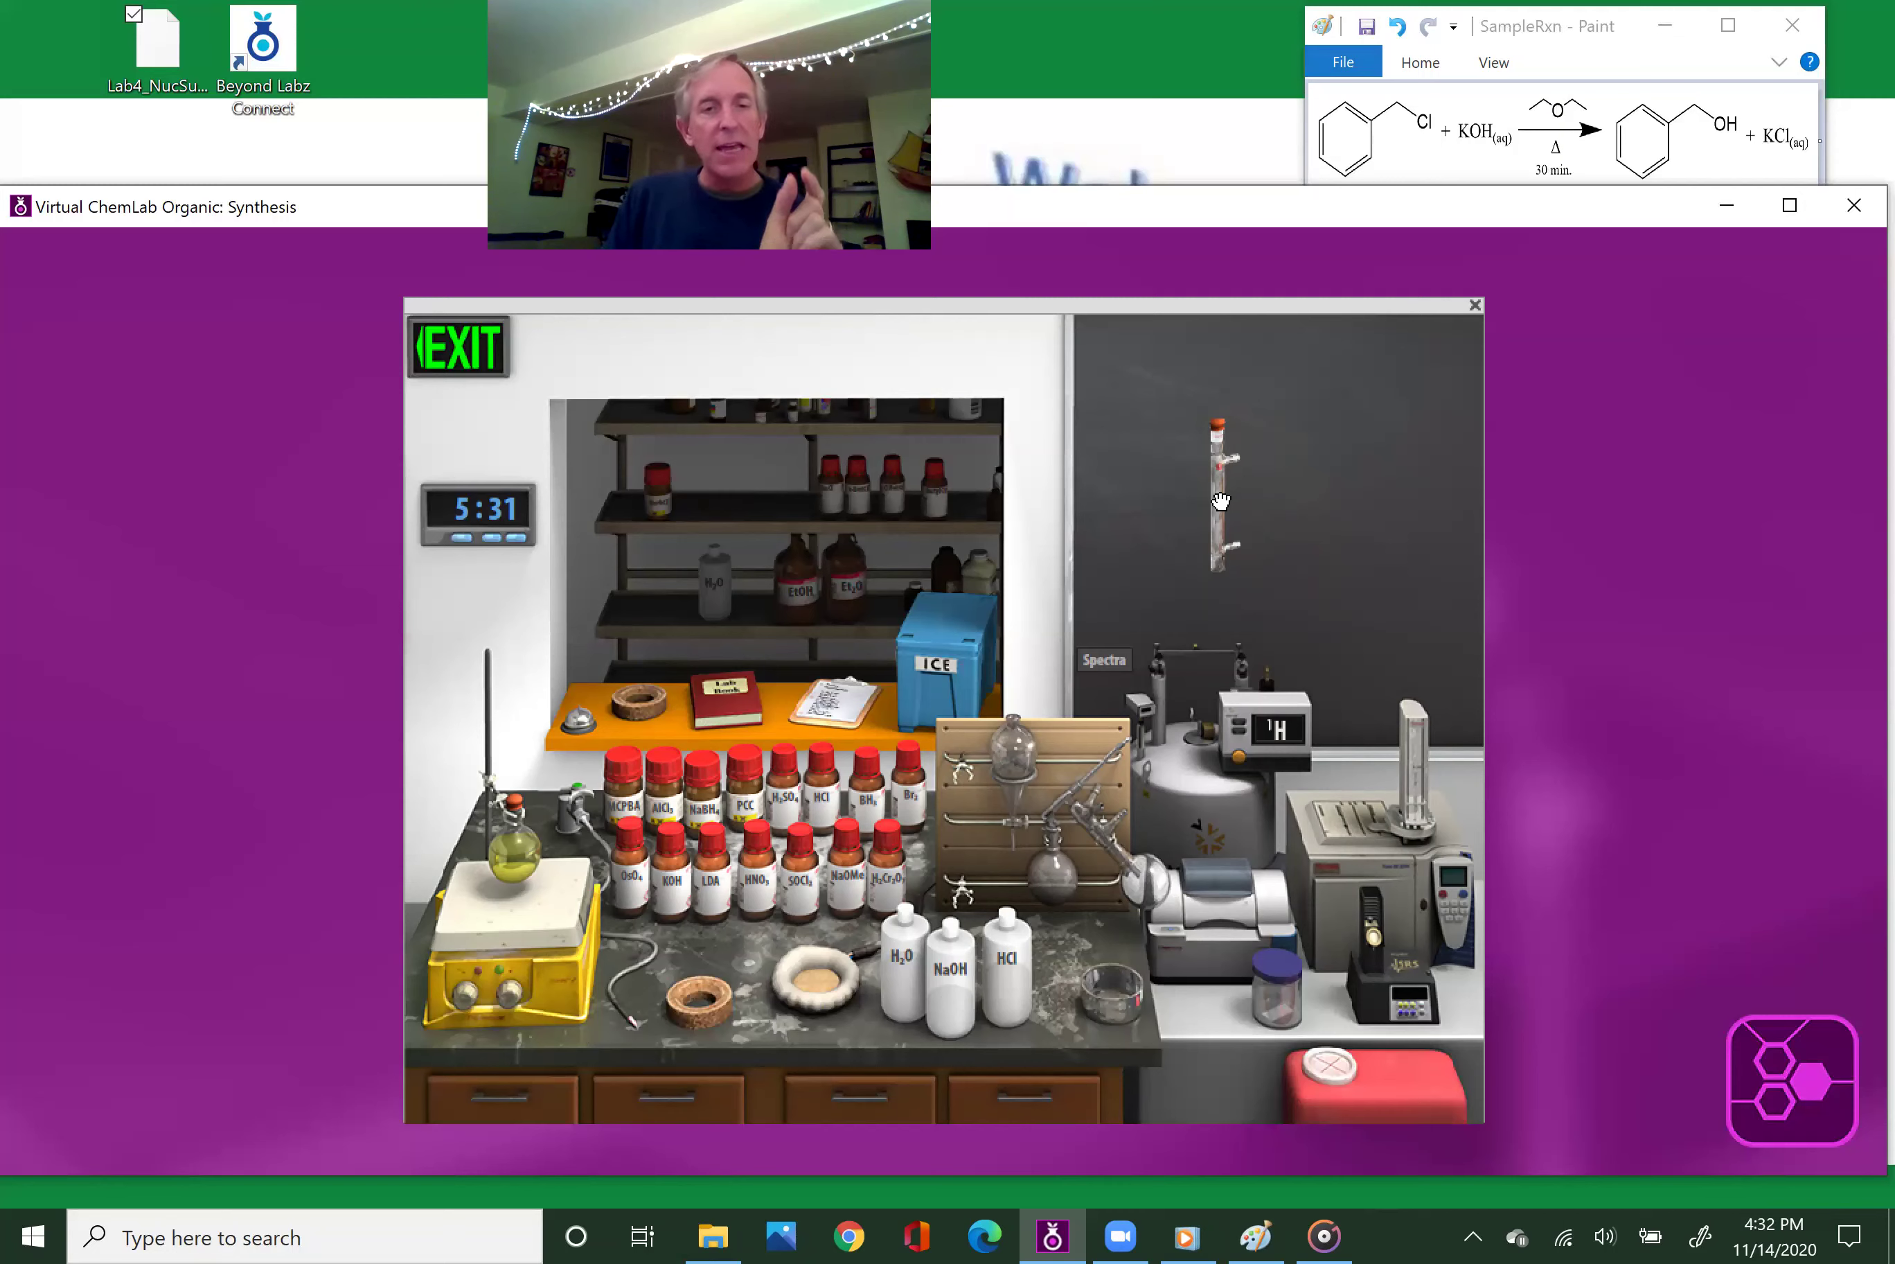
- Fit the reaction flask with the reflux condenser, heating mantle and nitrogen gas line
drag(1220, 501, 1223, 499)
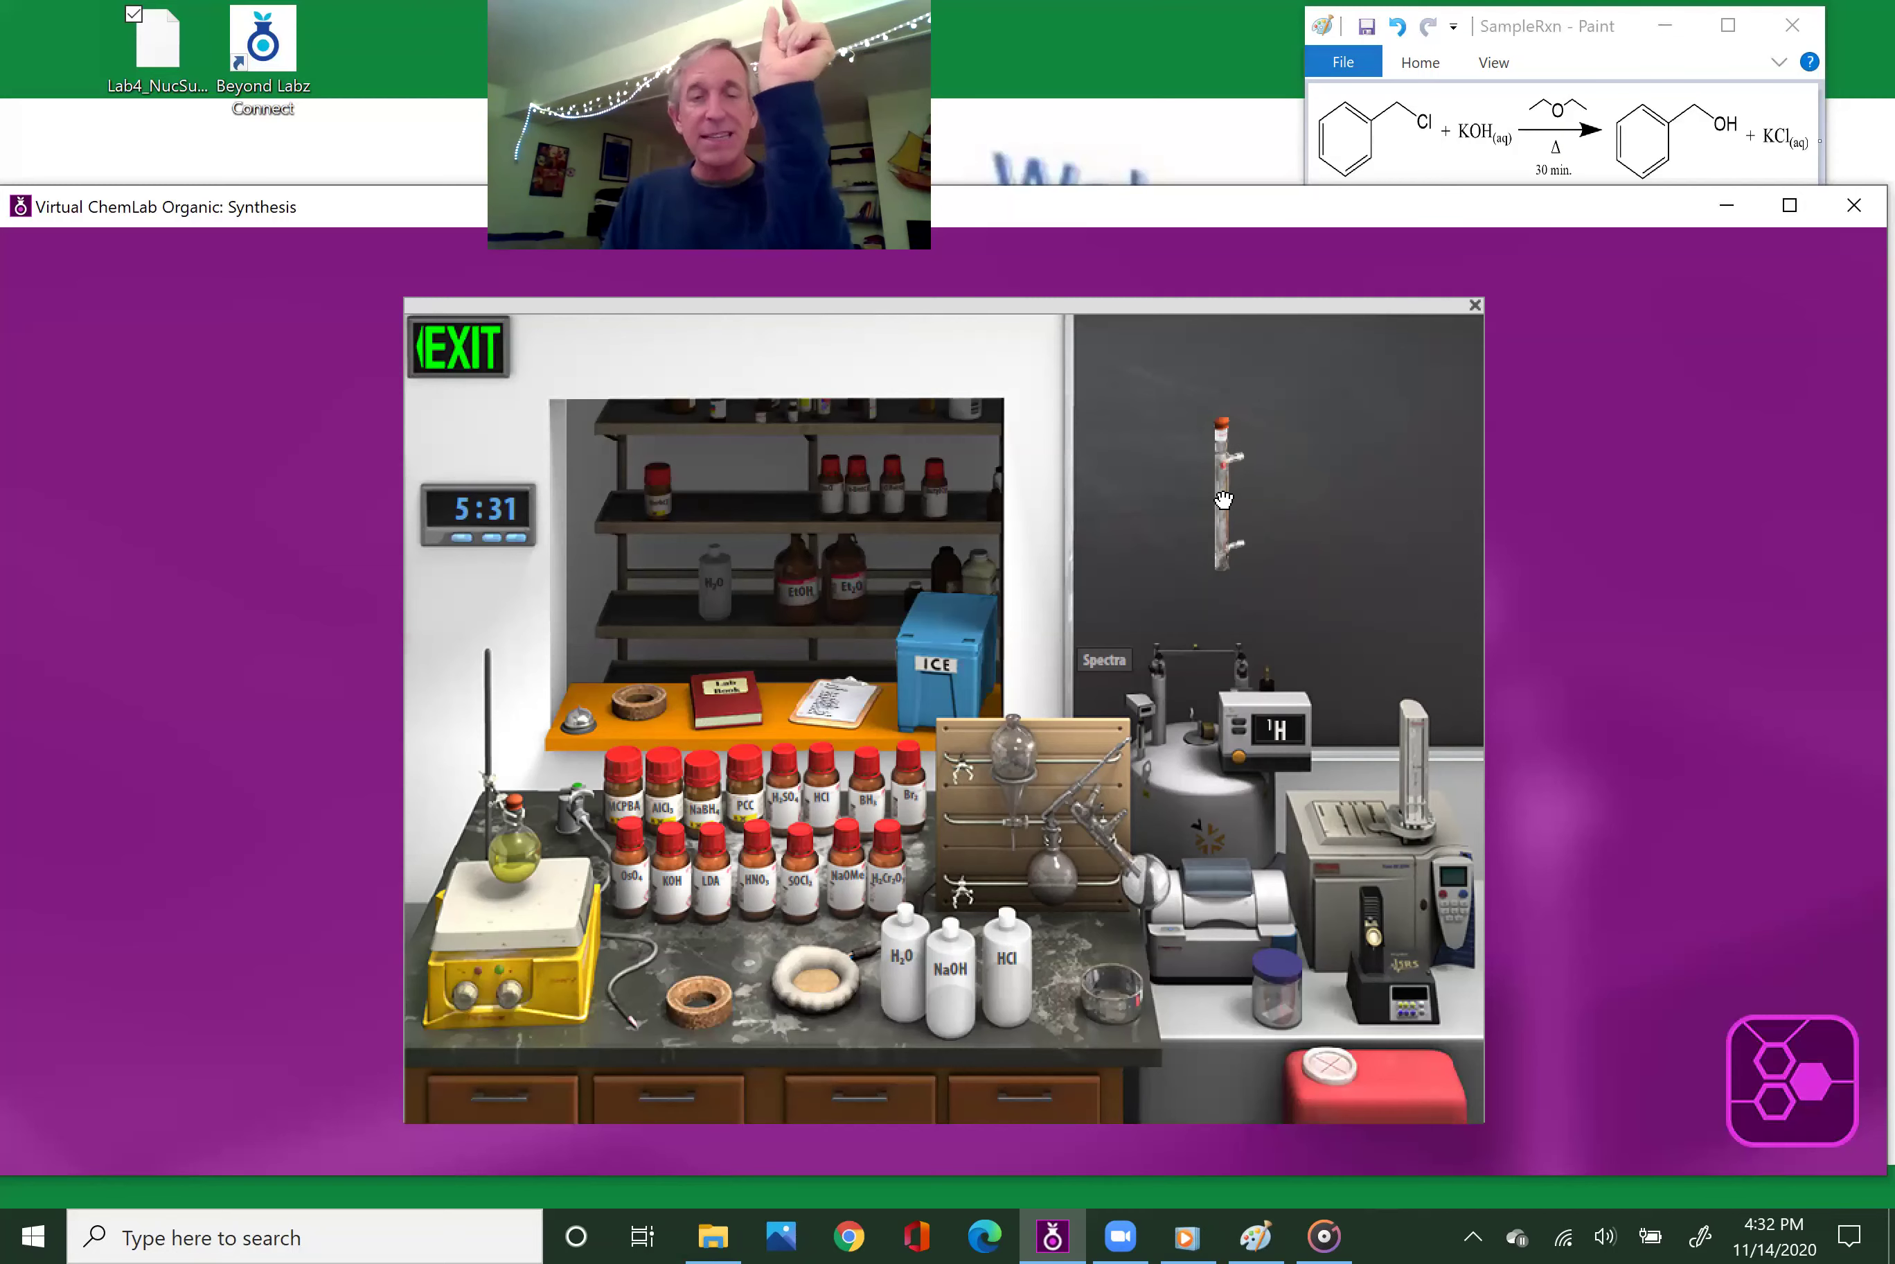
drag(1223, 499, 551, 739)
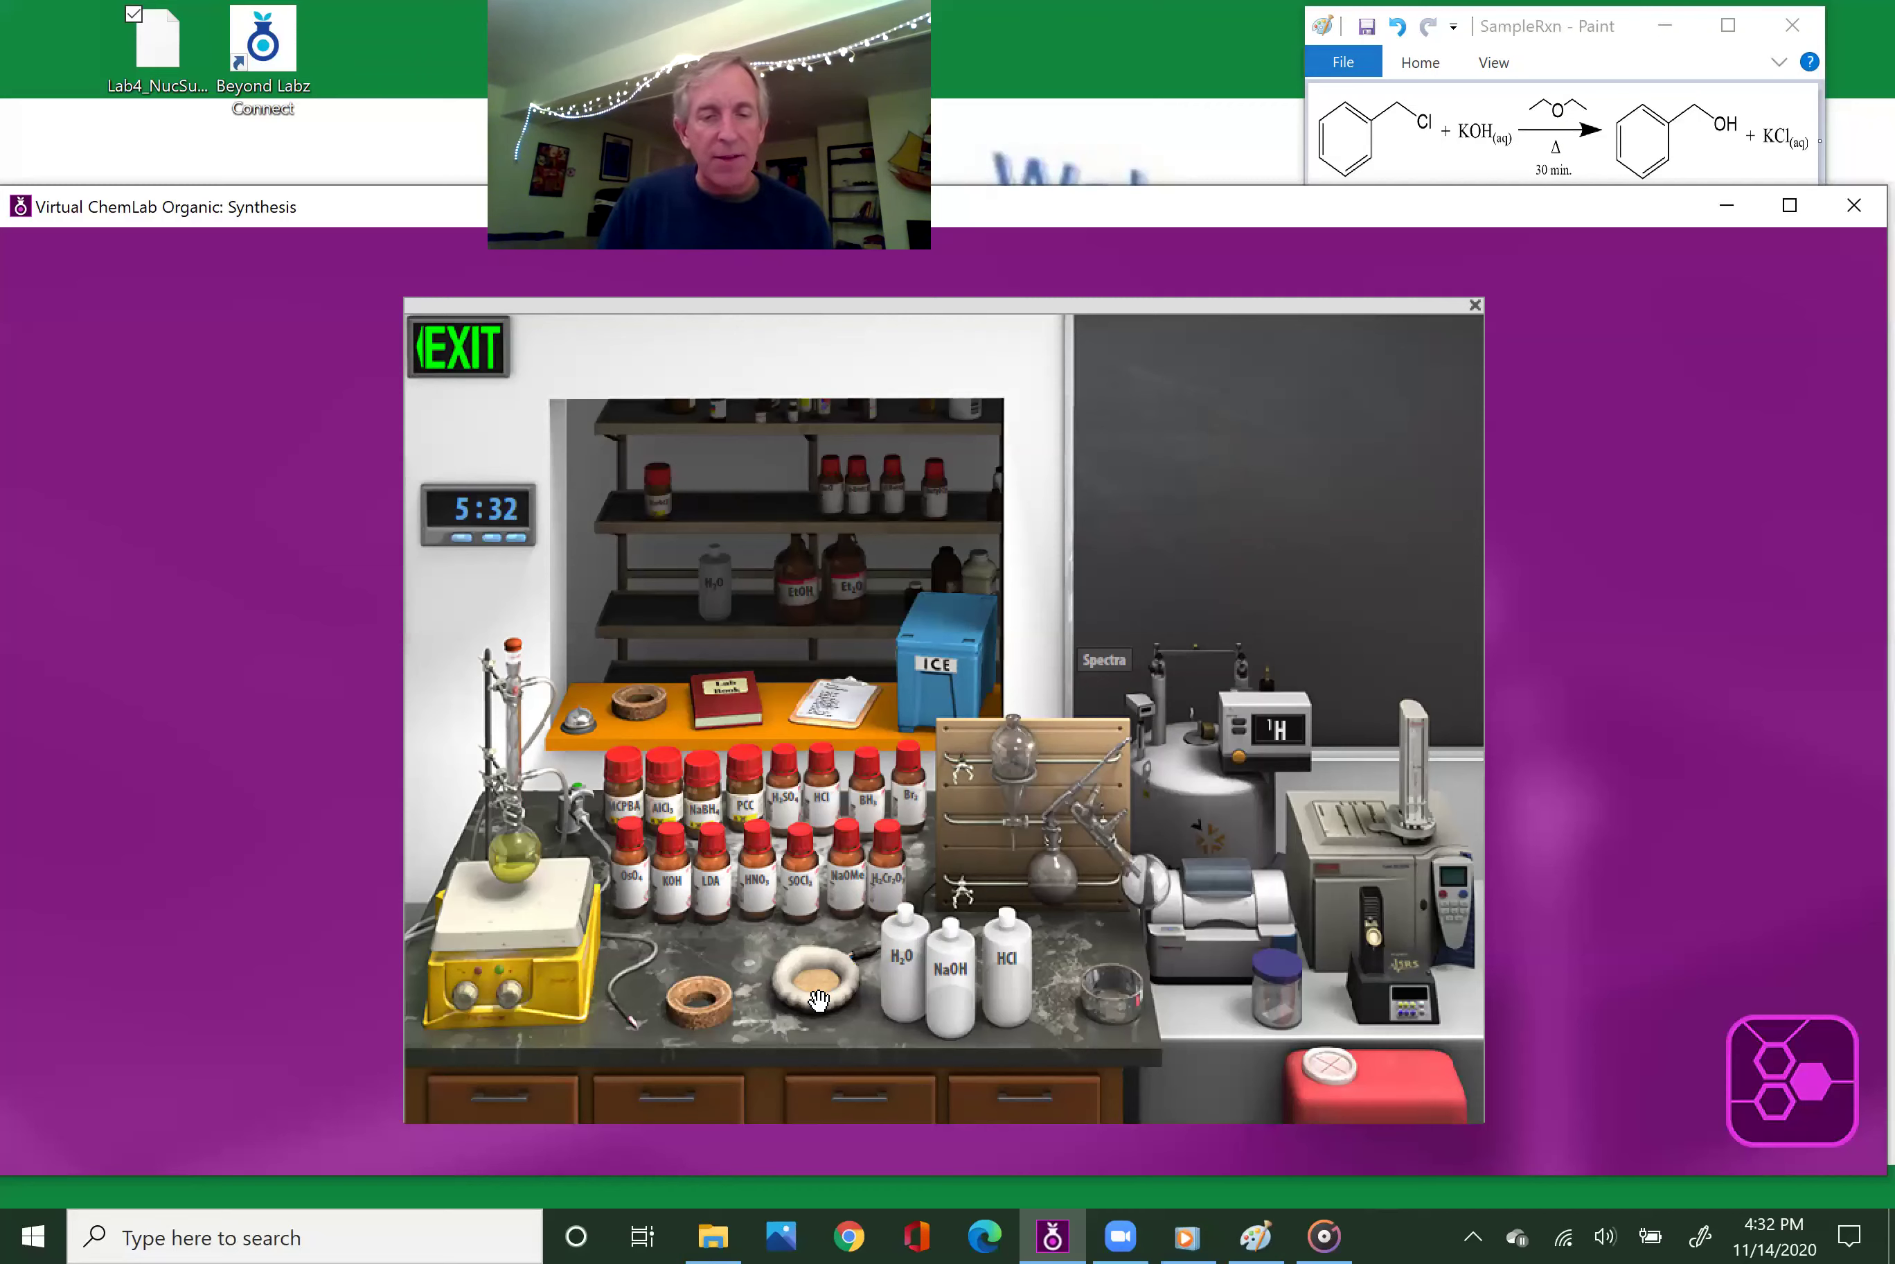
drag(818, 998, 544, 896)
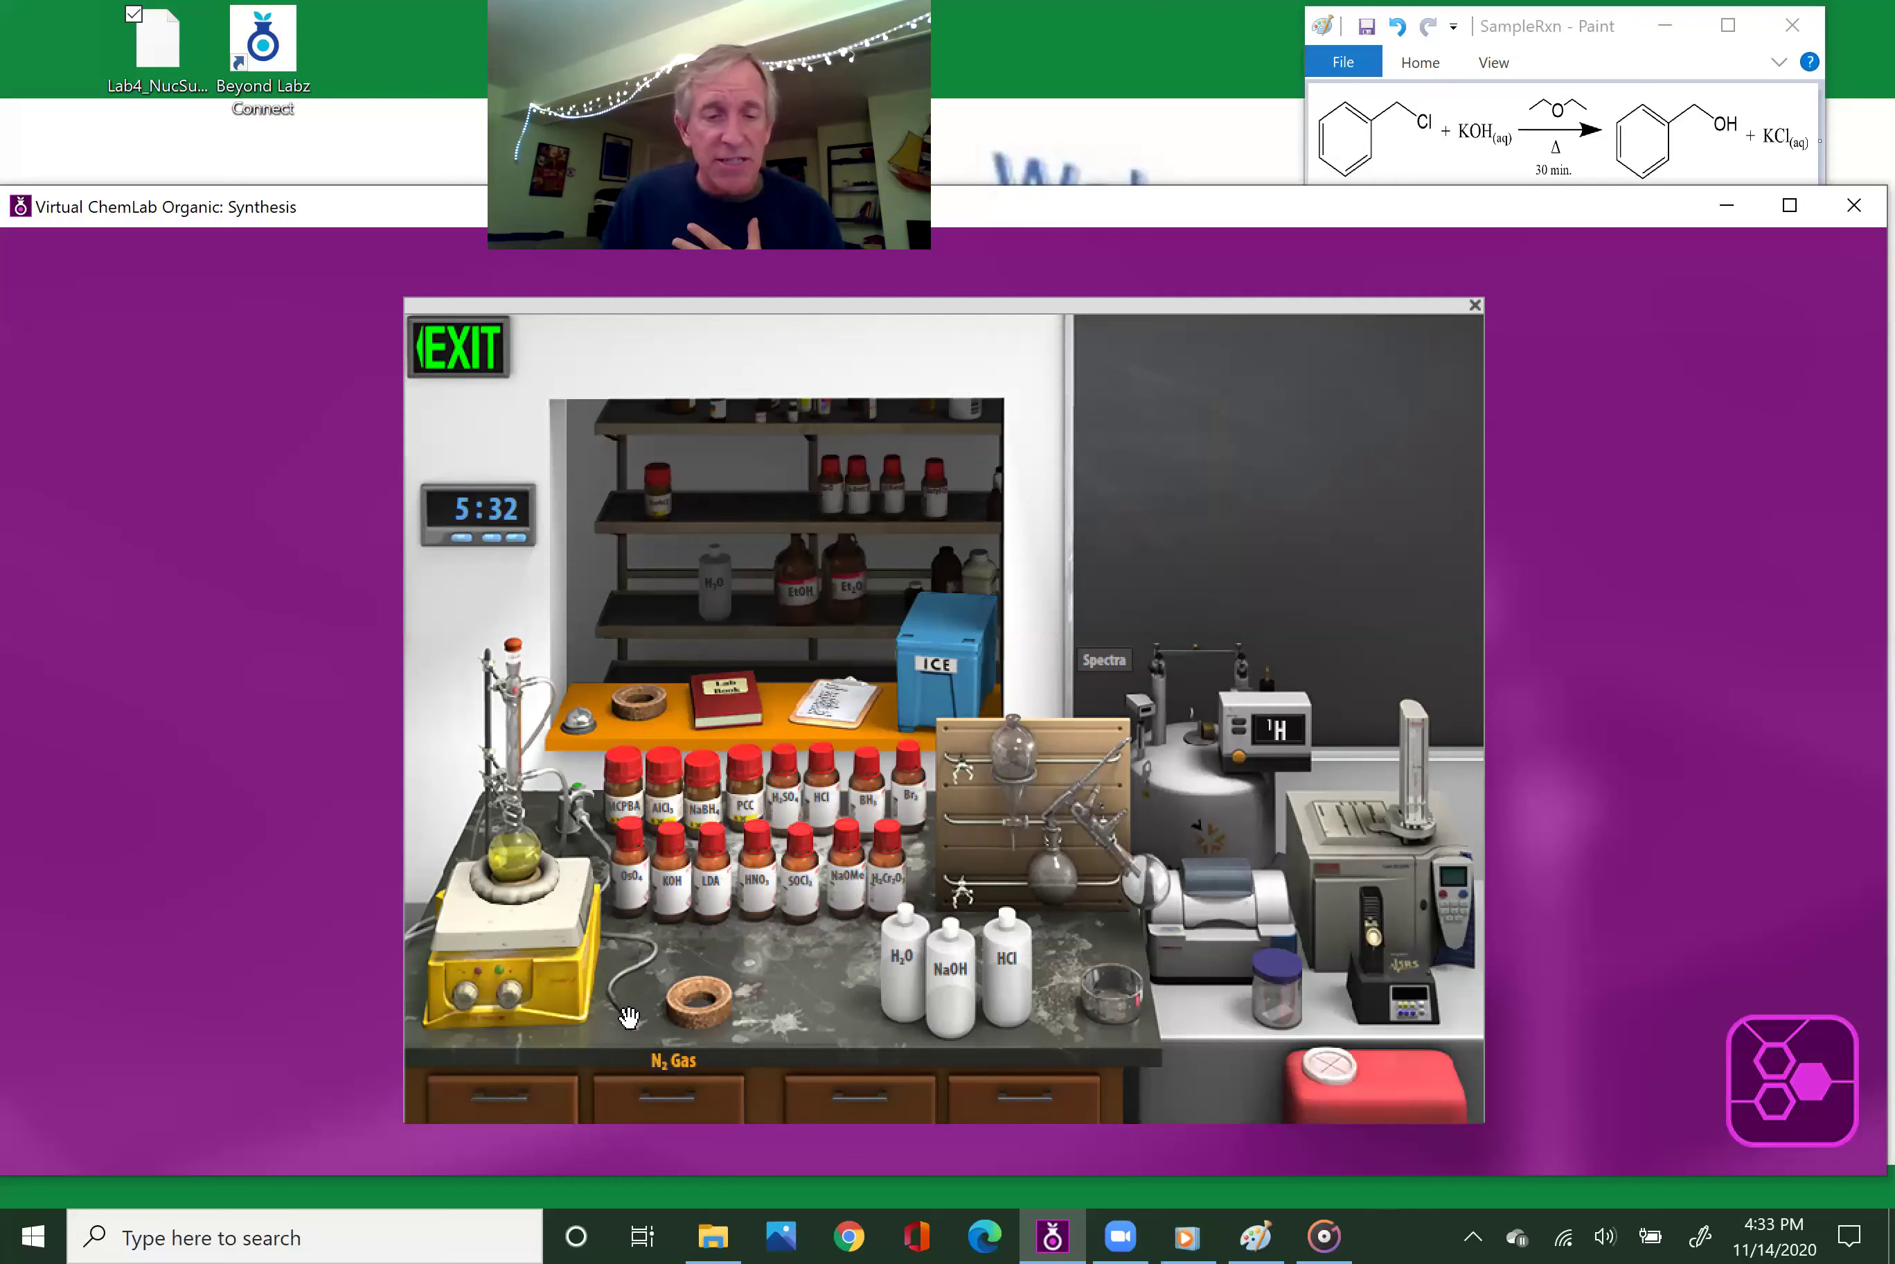
drag(682, 621, 510, 660)
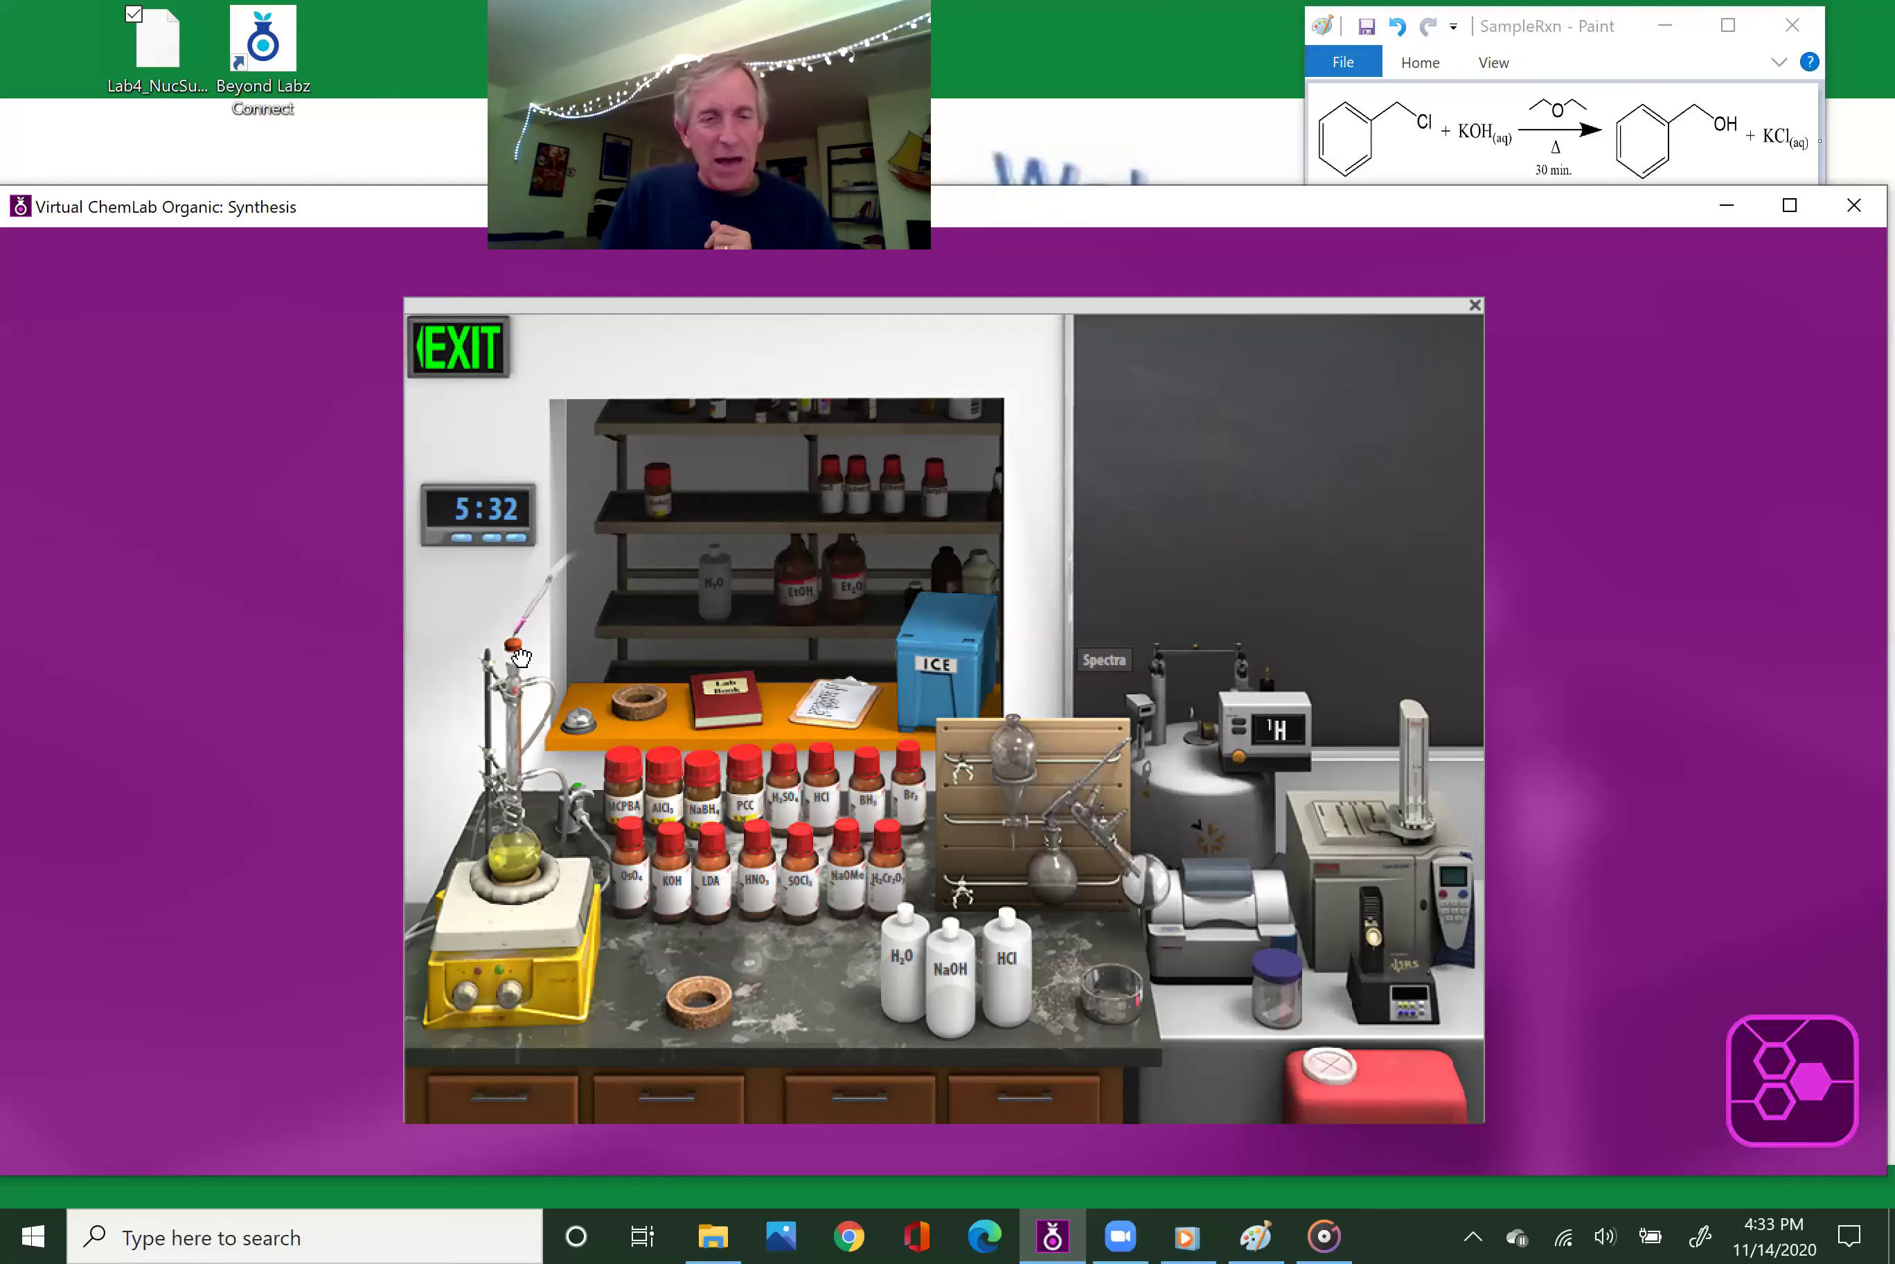
click(517, 650)
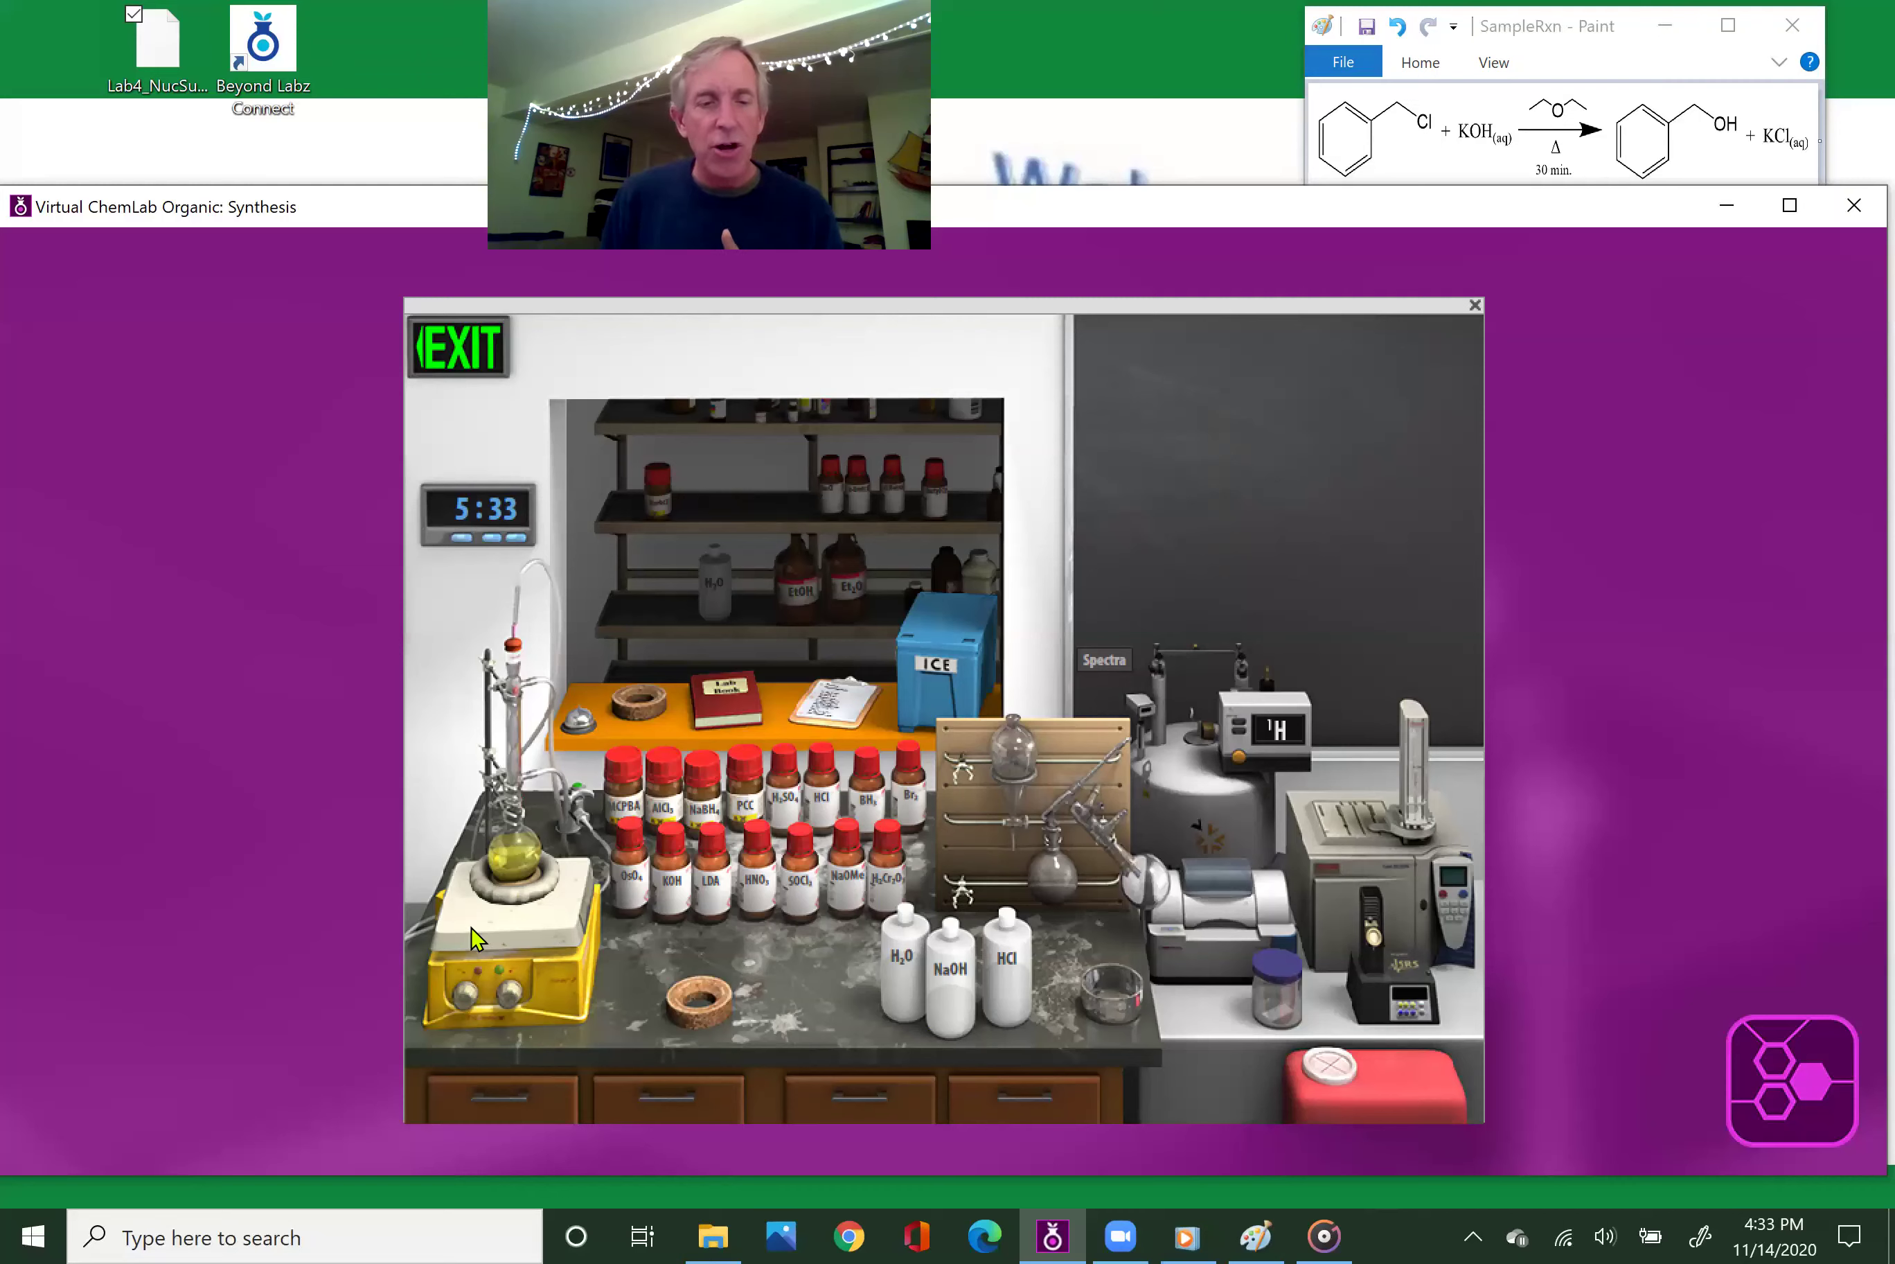
- Start stirring the reaction flask and advance the lab clock by 30 minutes
click(514, 996)
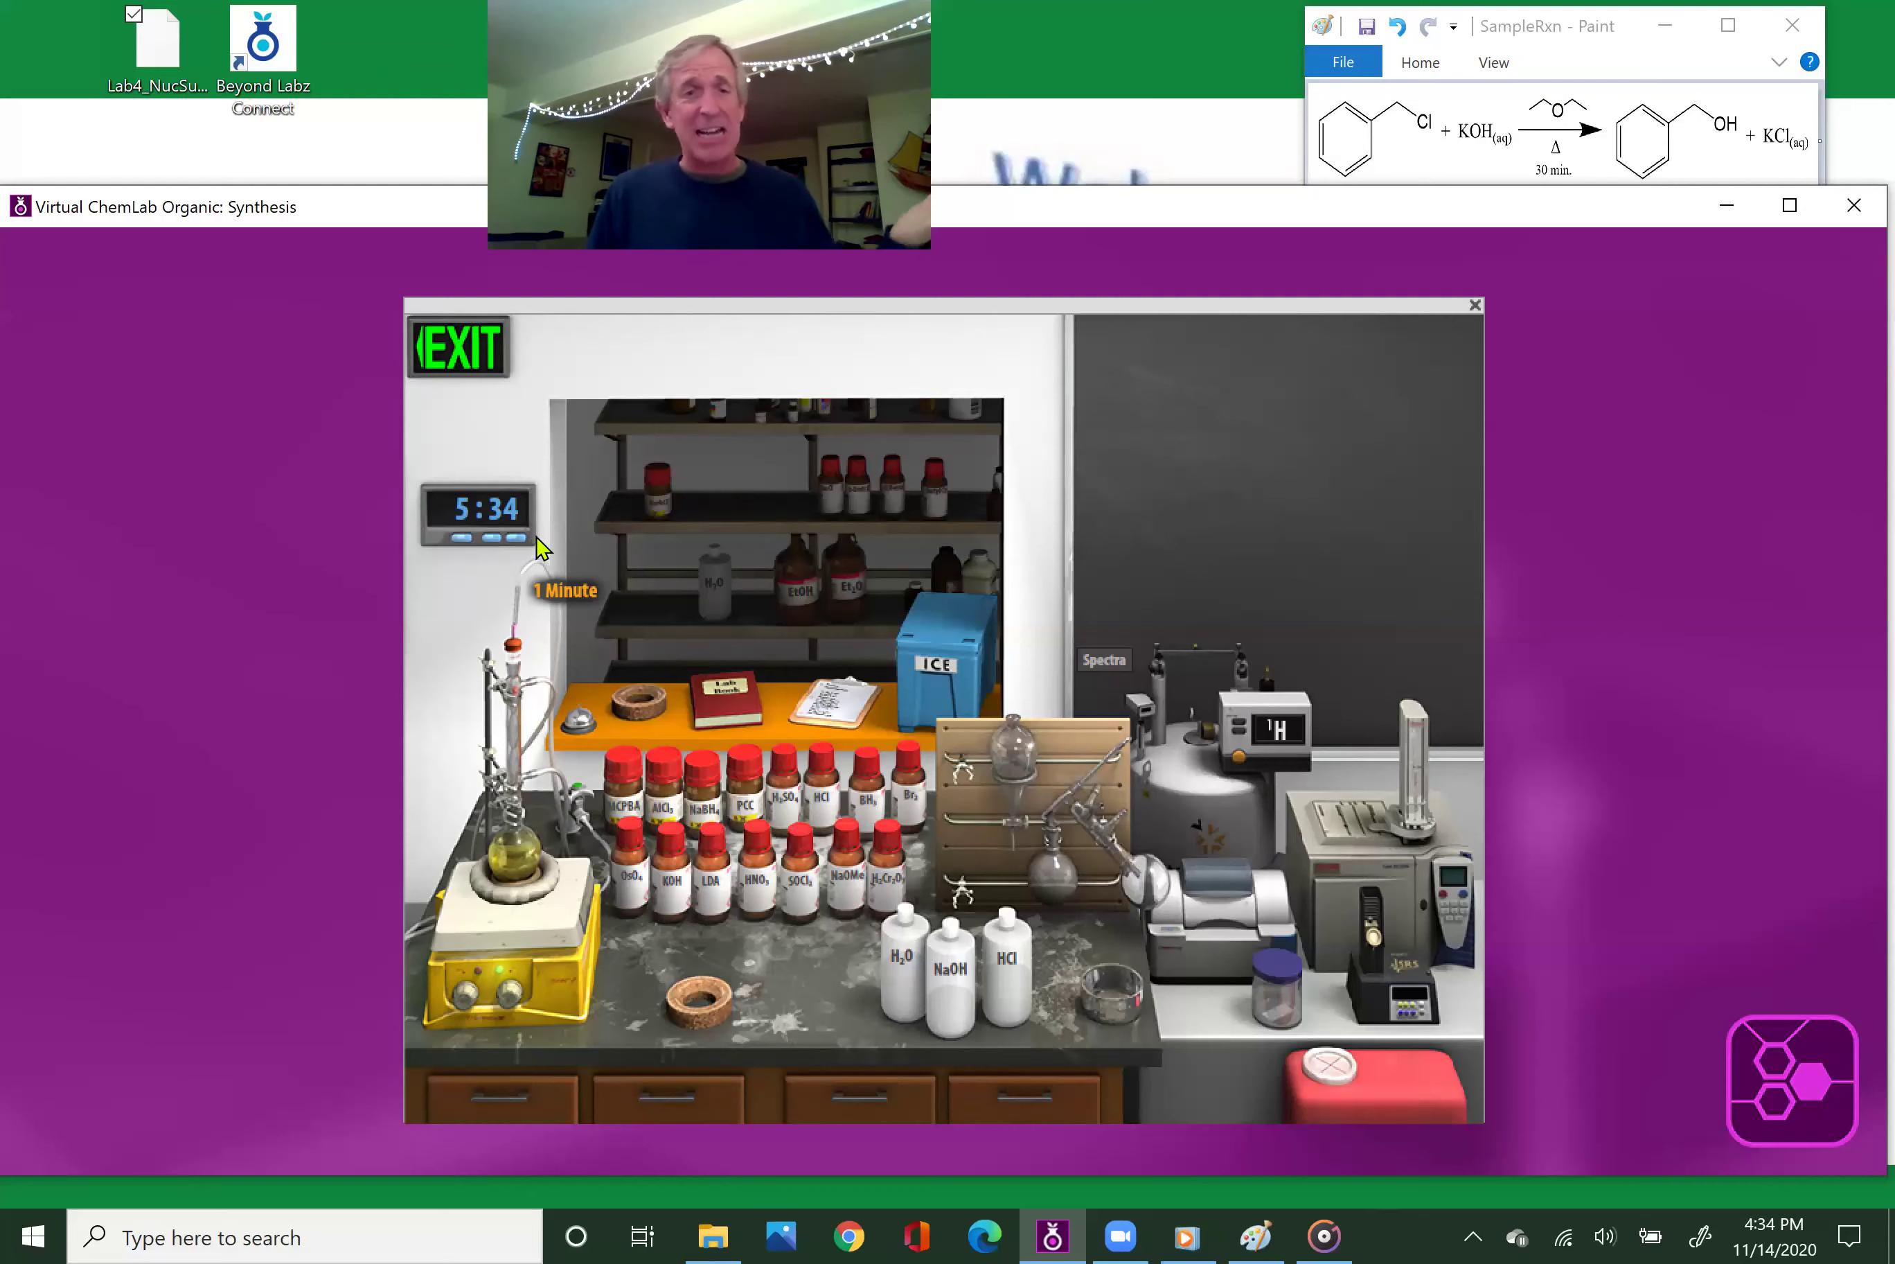
click(490, 539)
click(490, 540)
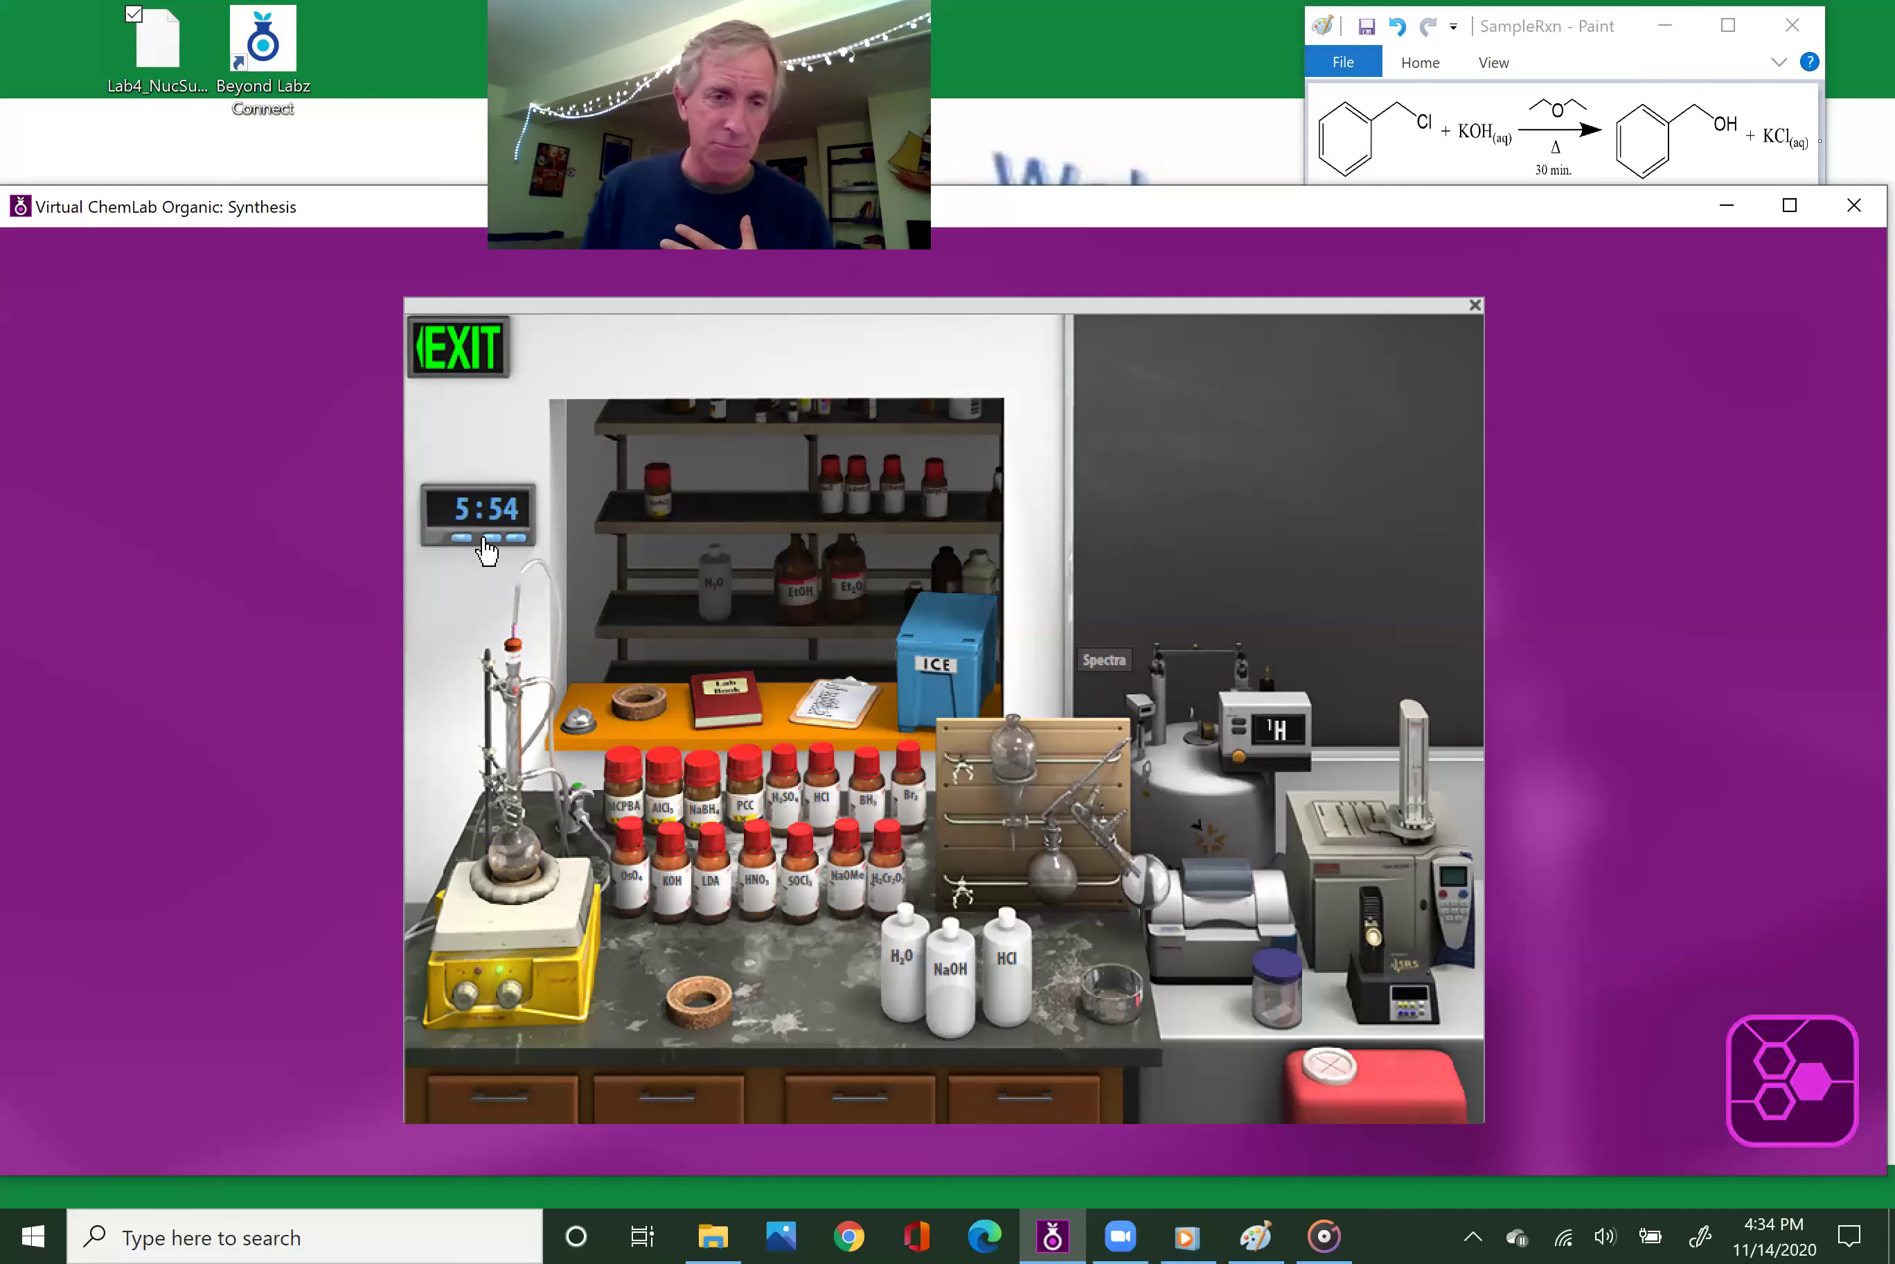
click(490, 541)
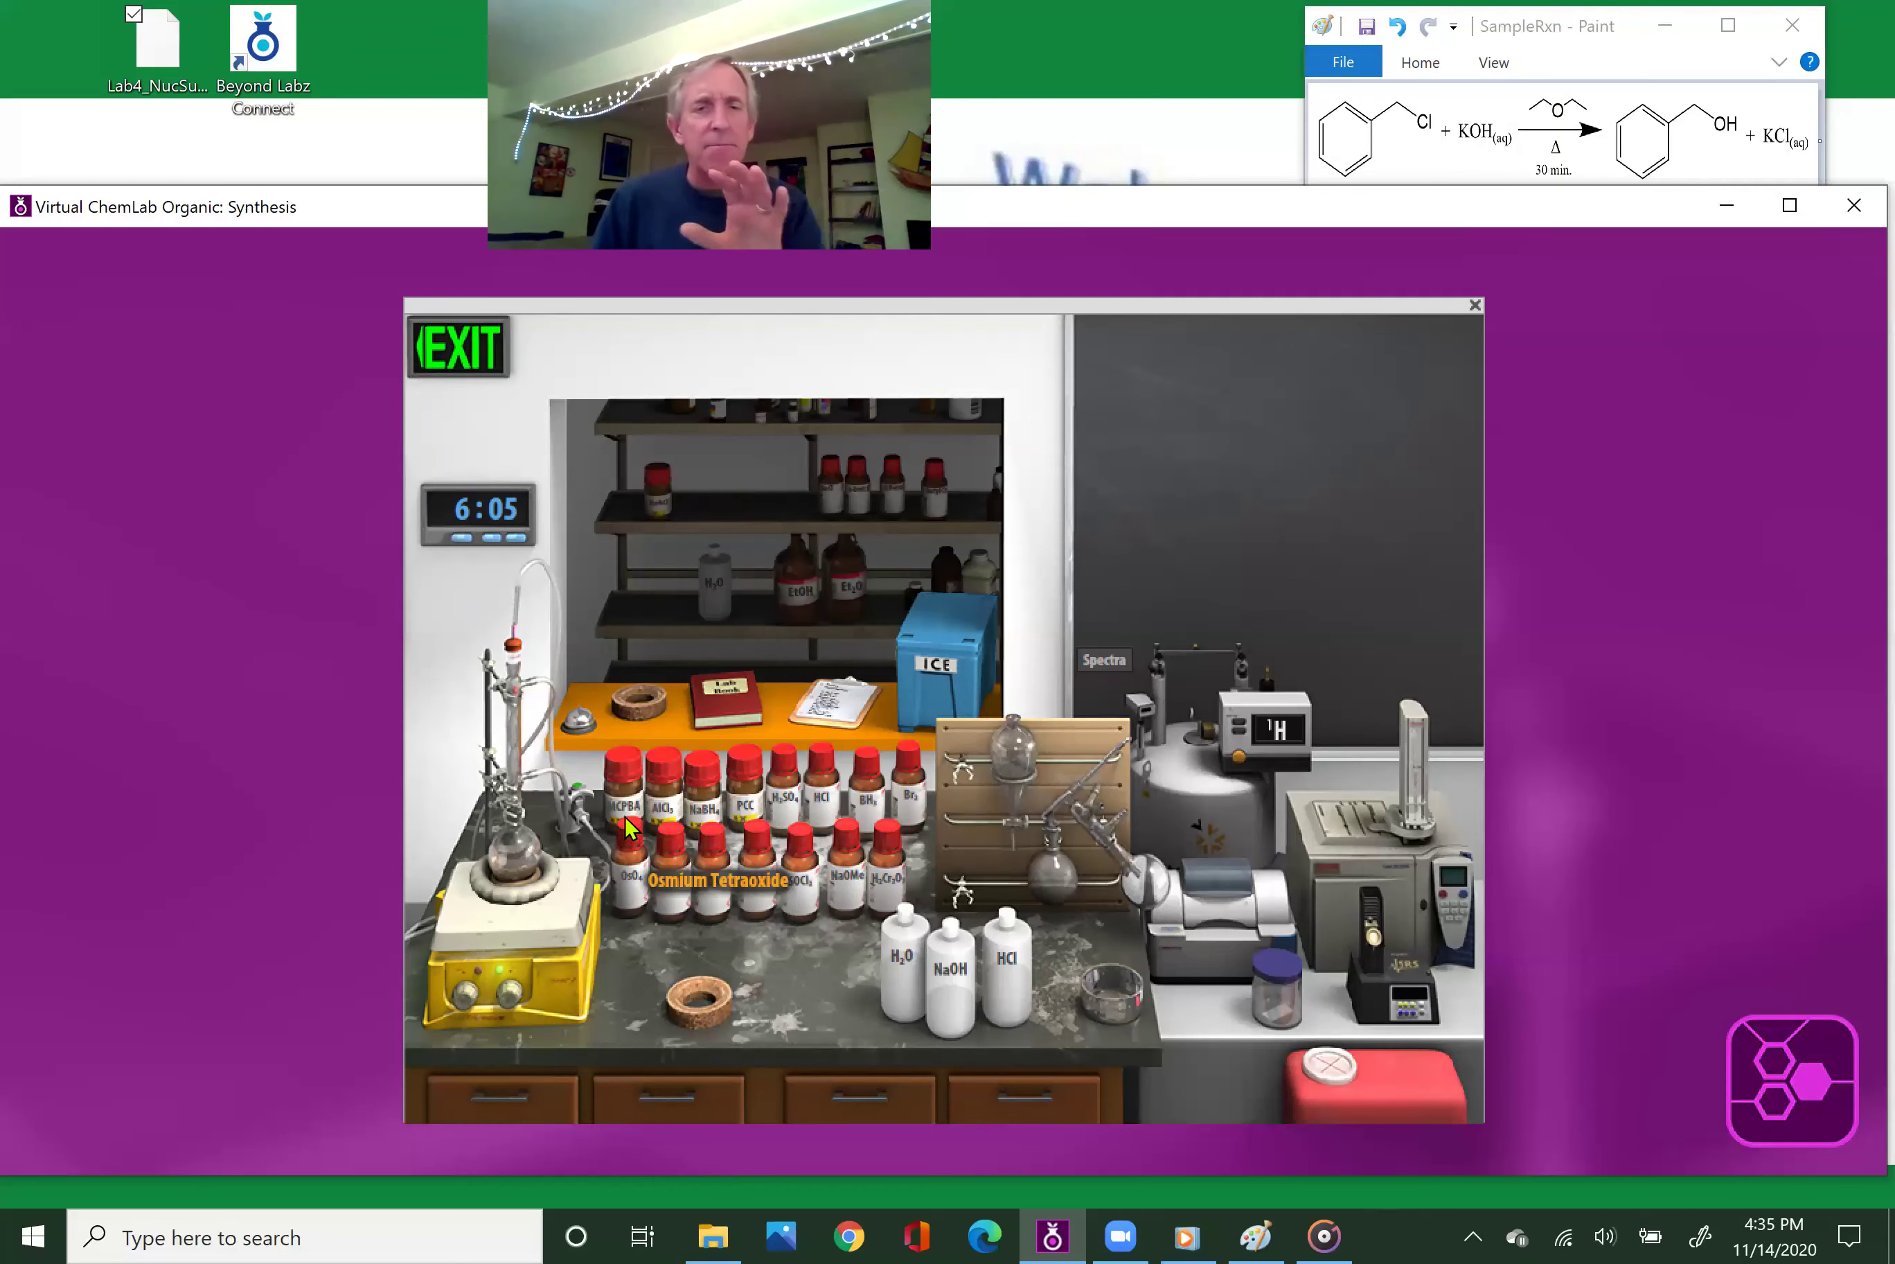
- Transfer the finished reaction mixture from the flask into the separatory funnel
click(1012, 754)
drag(1094, 574, 1262, 449)
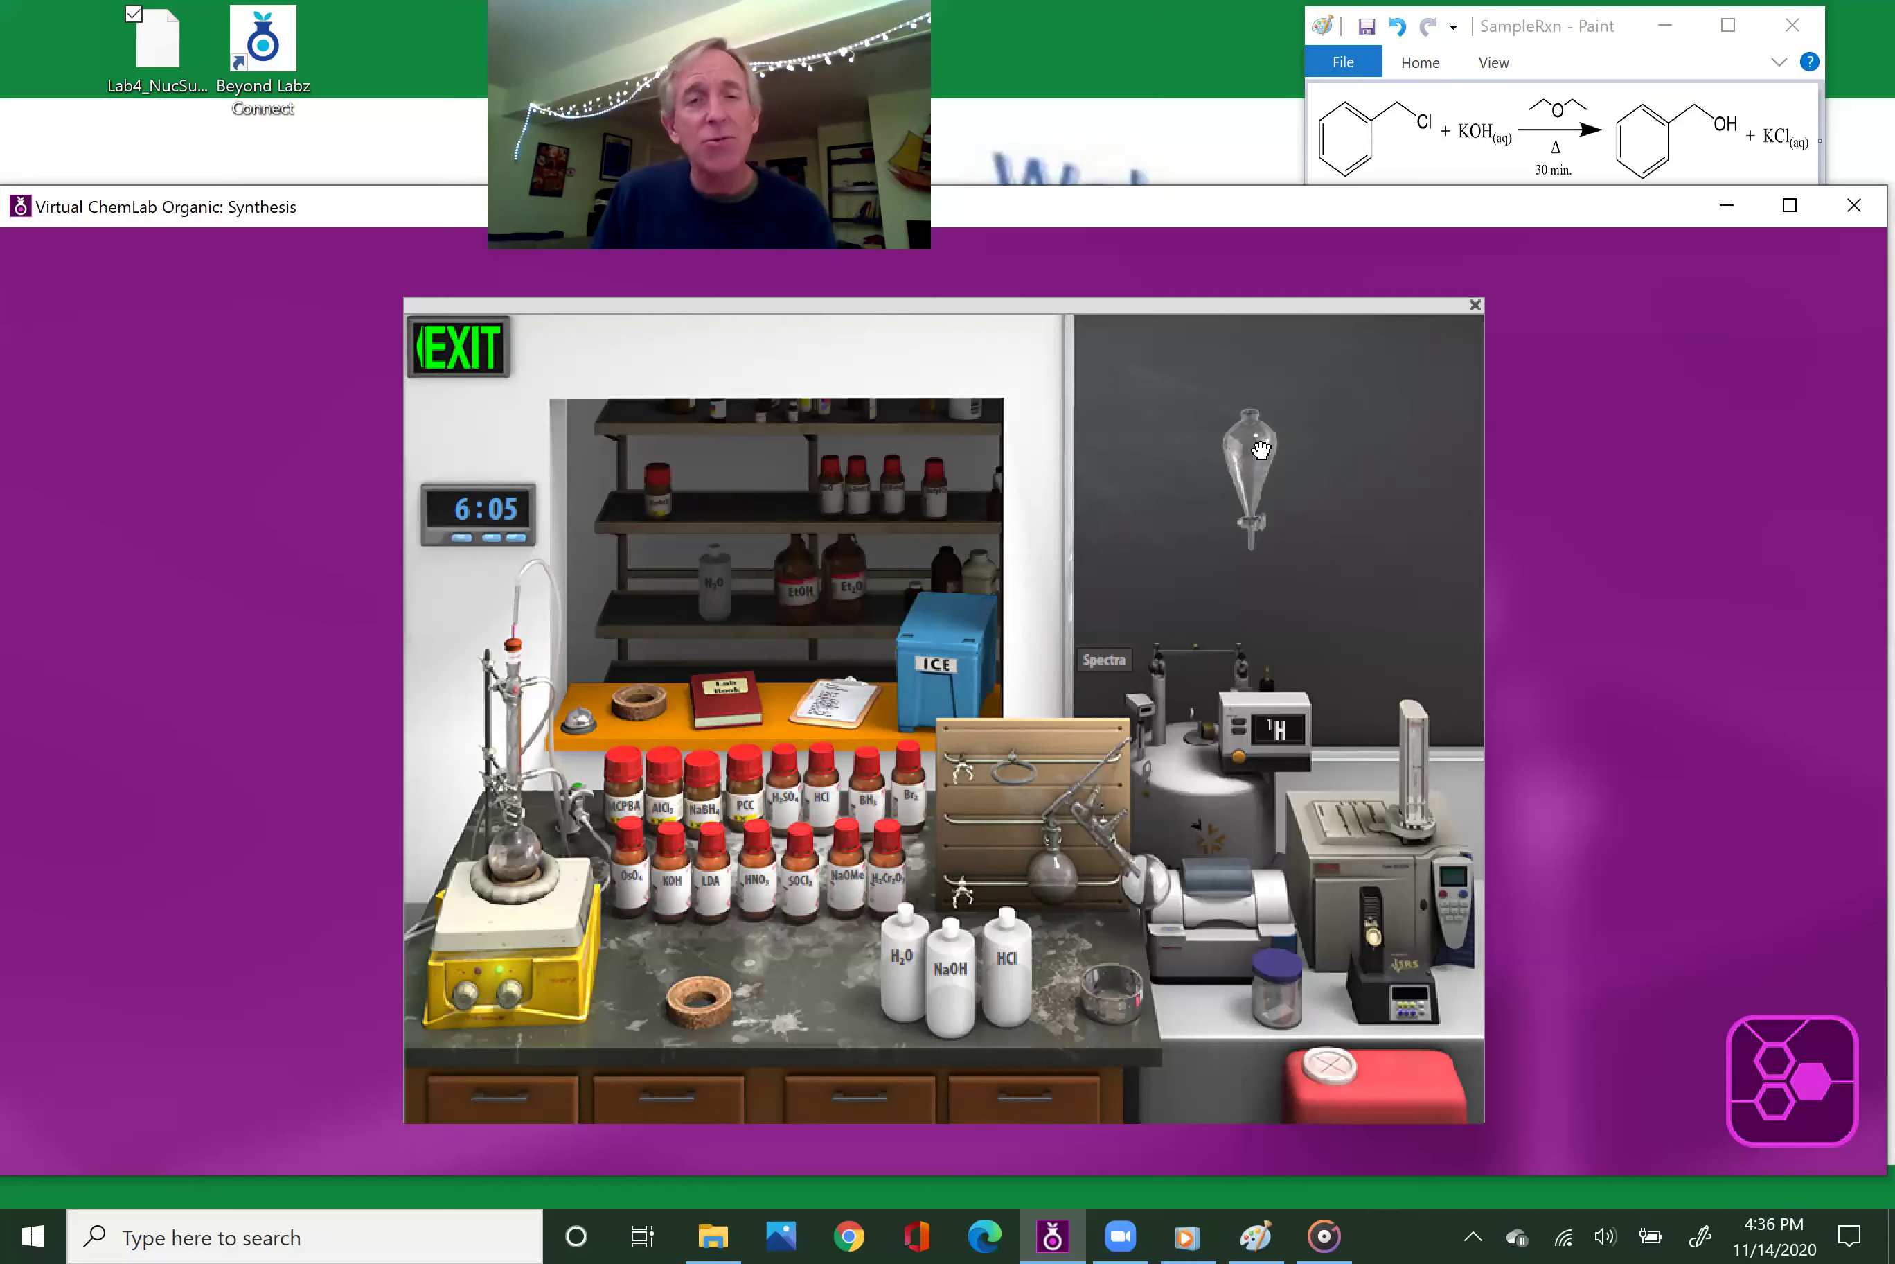
drag(1262, 449, 543, 780)
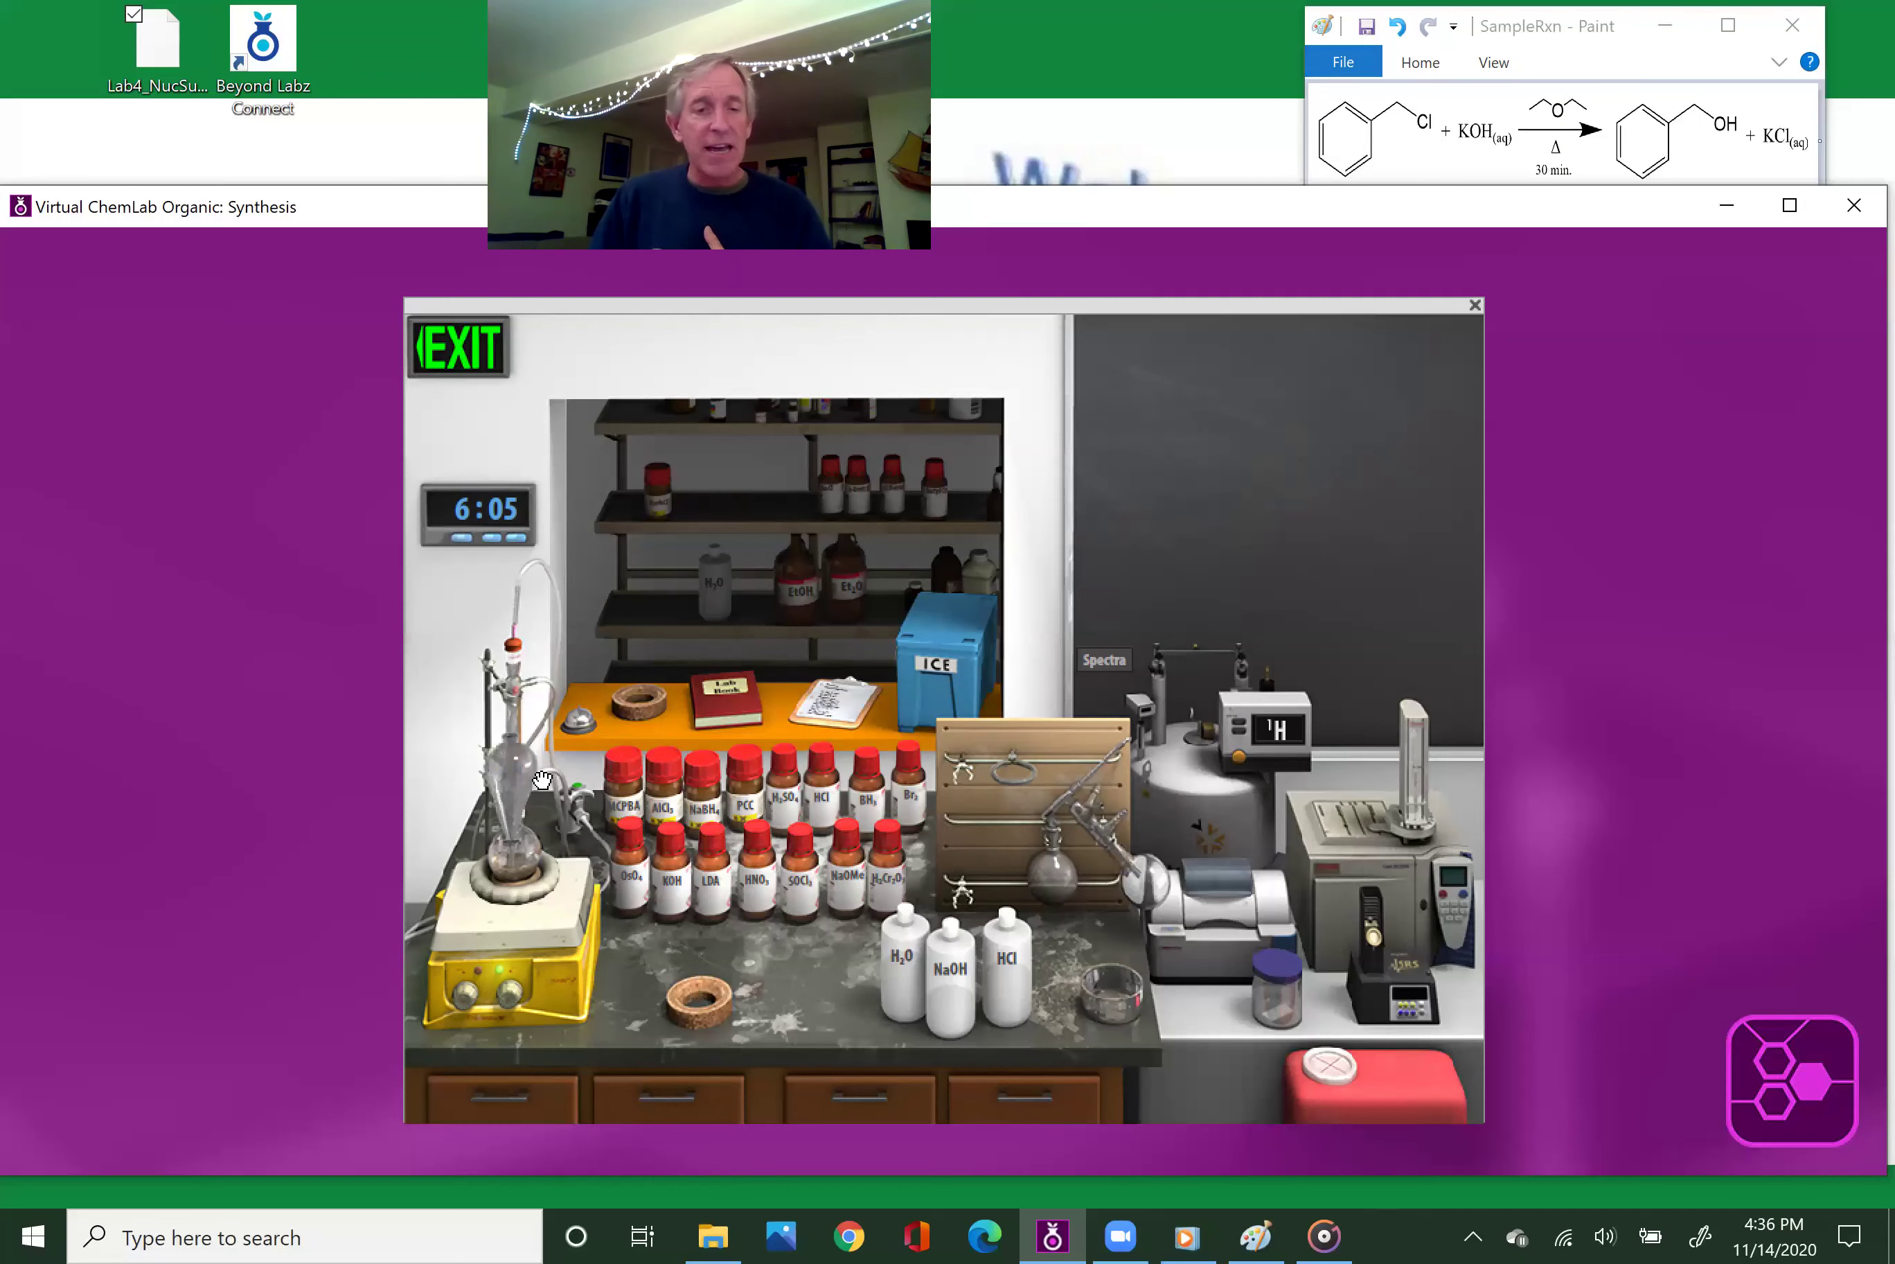
click(513, 795)
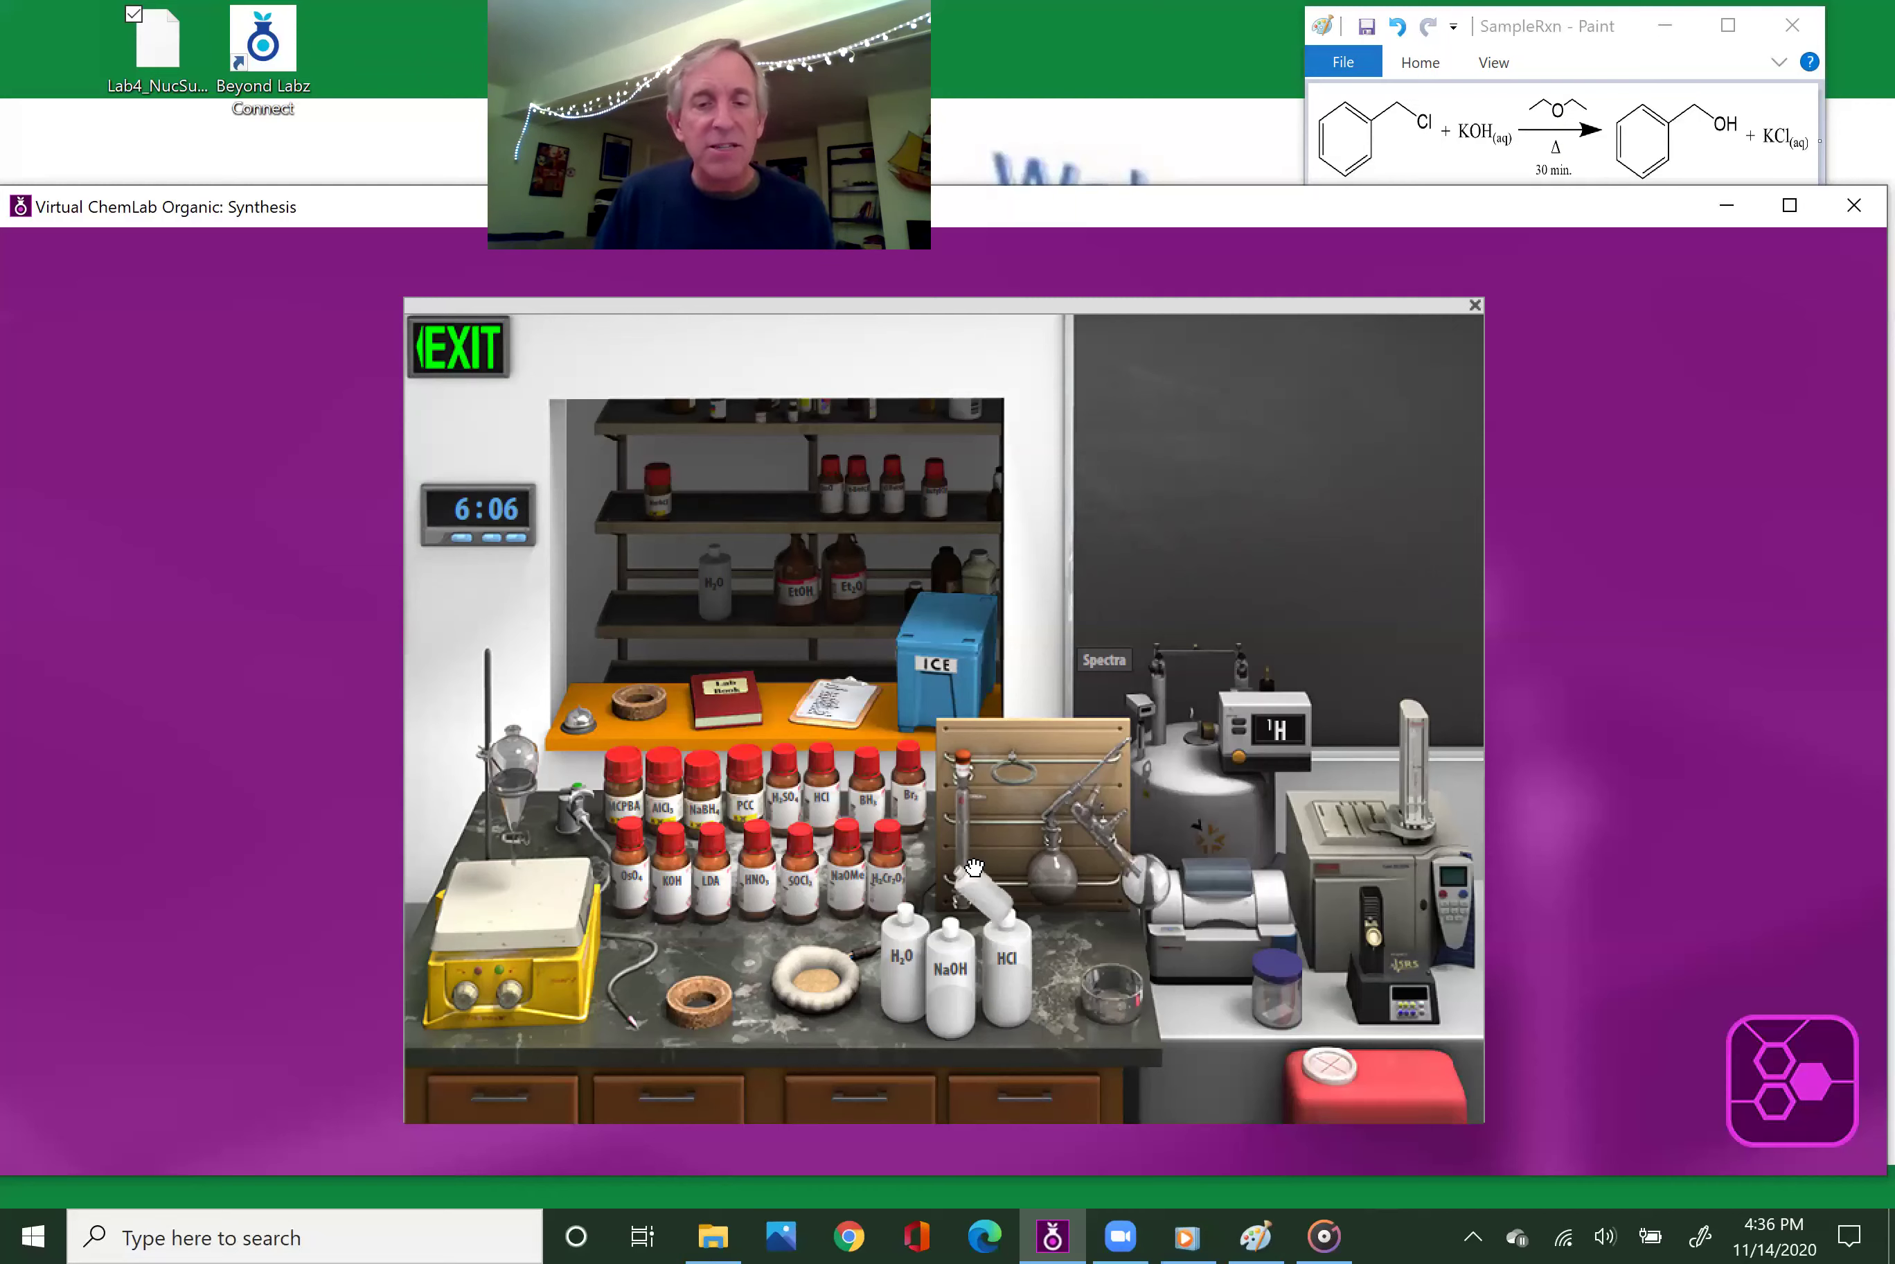
- Add the aqueous wash to the separatory funnel and move the organic layer to the cork ring on the bench
drag(654, 781, 516, 737)
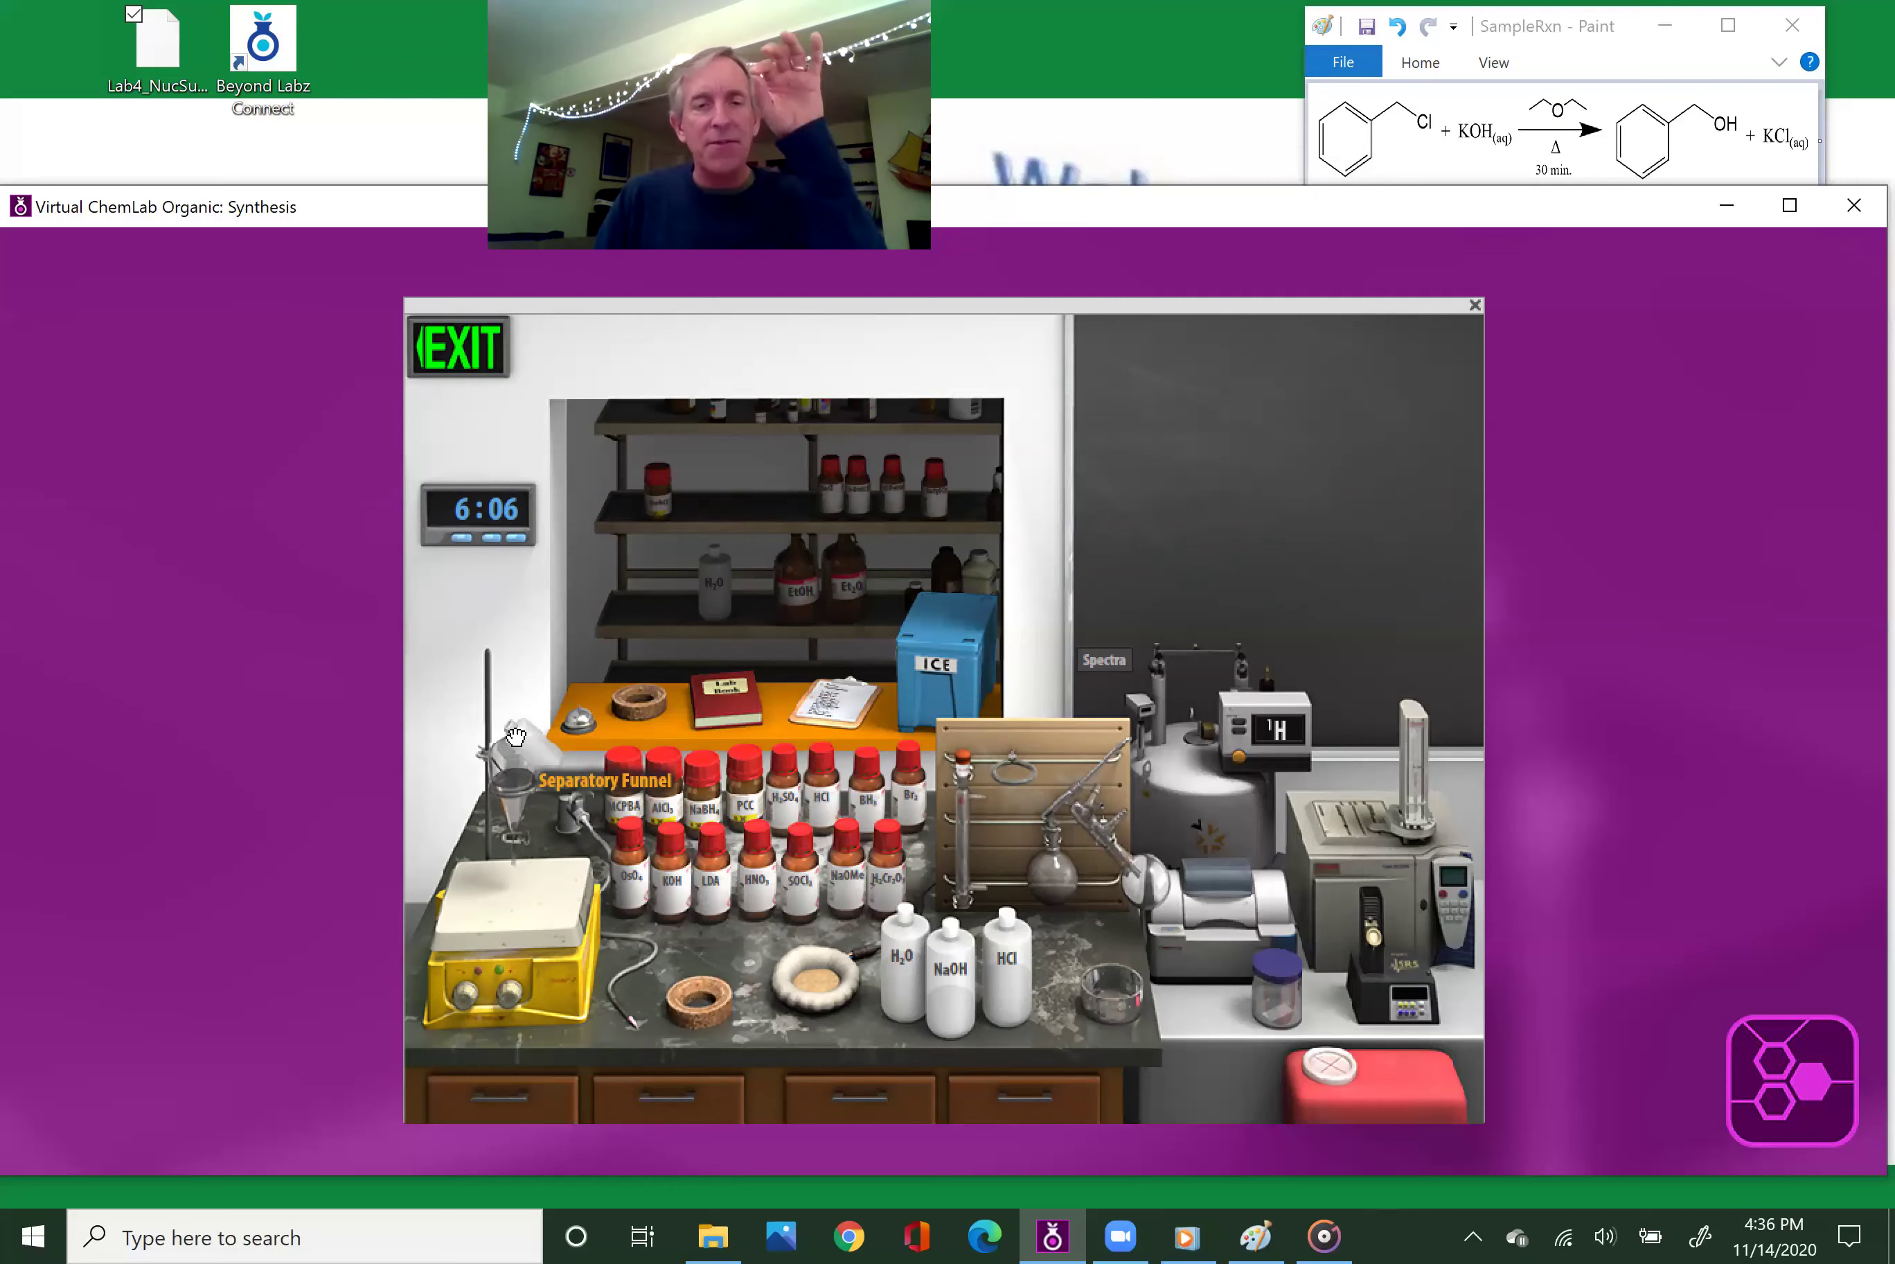
drag(516, 737, 514, 738)
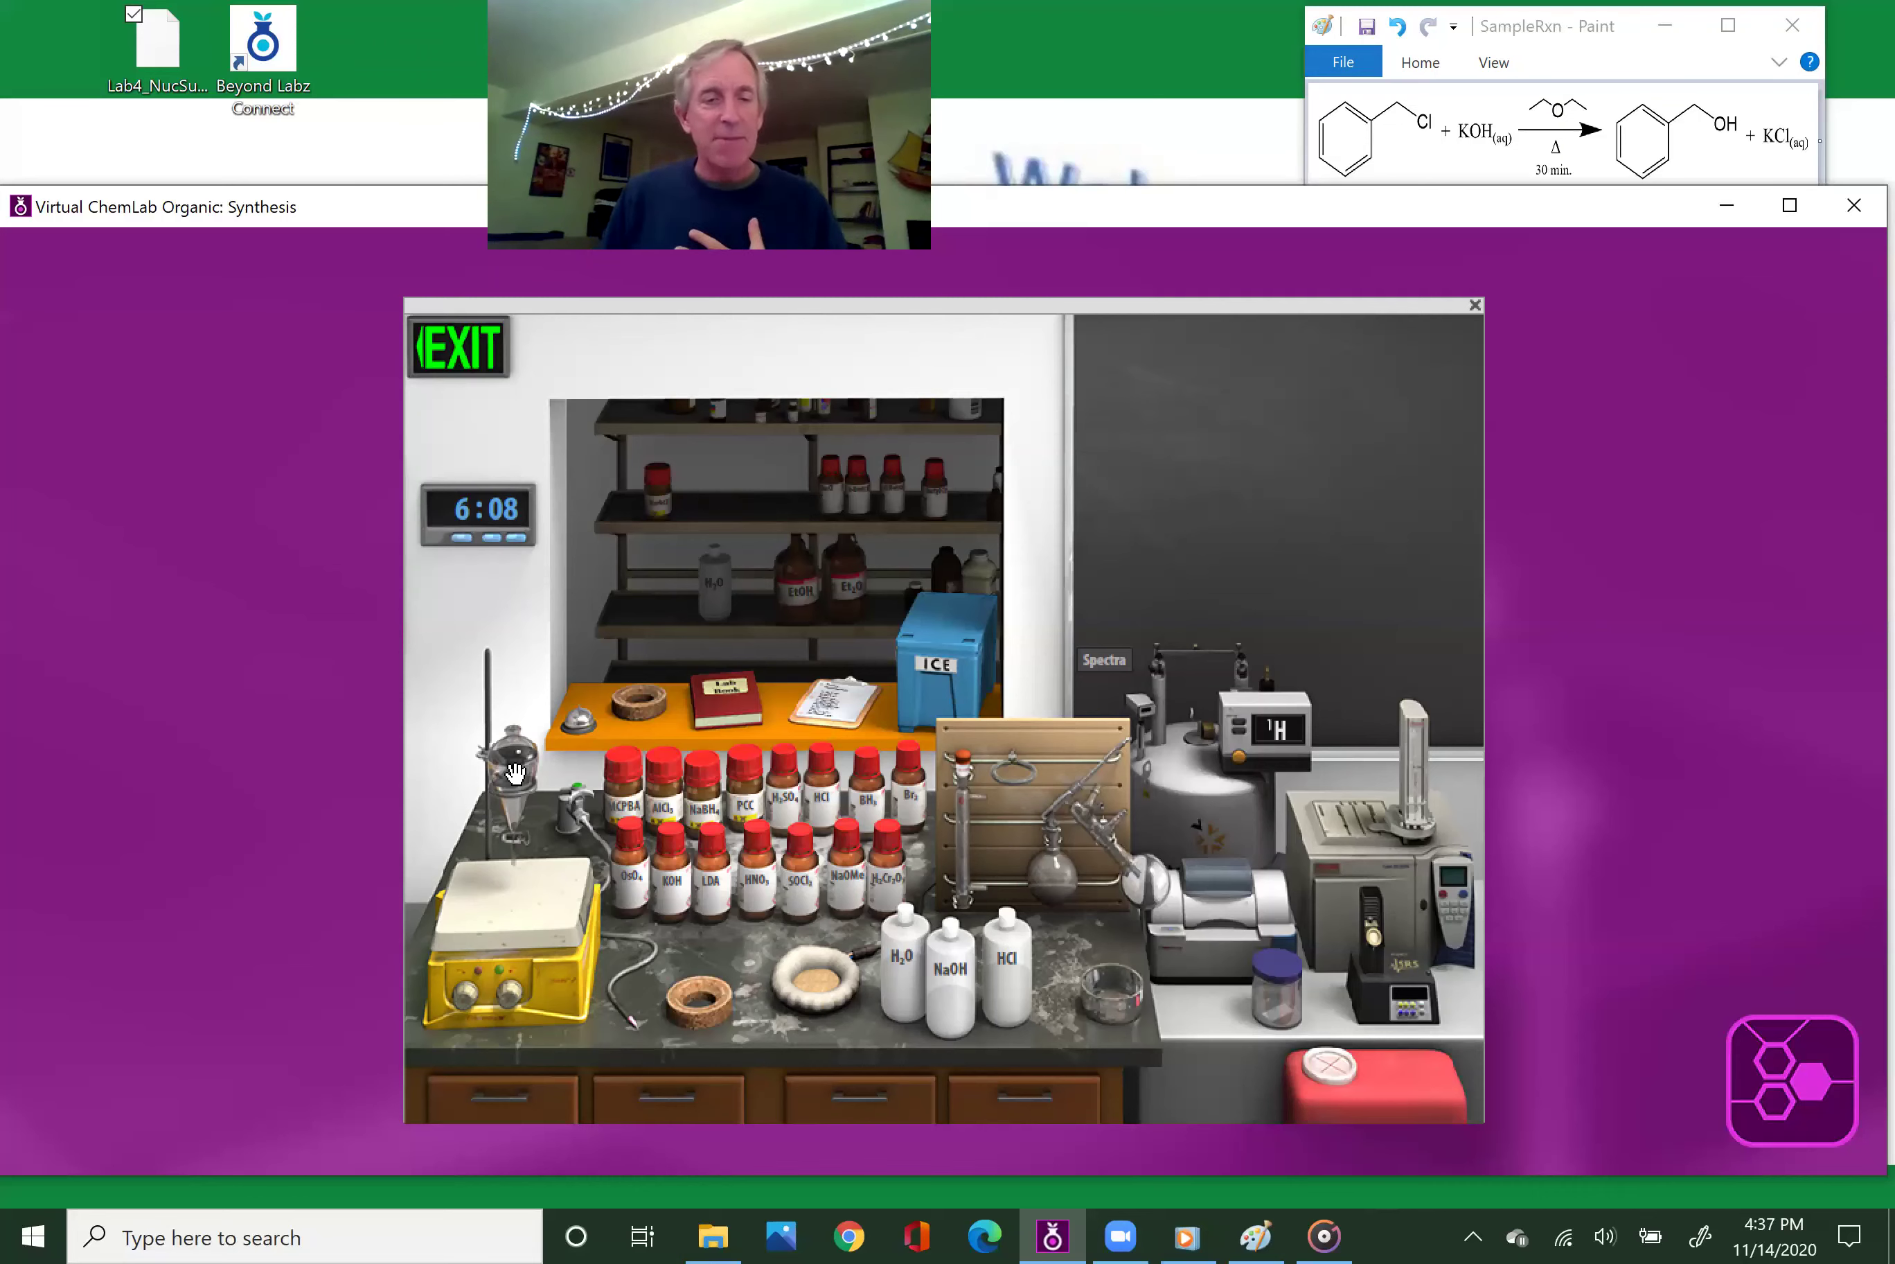
drag(514, 766, 694, 974)
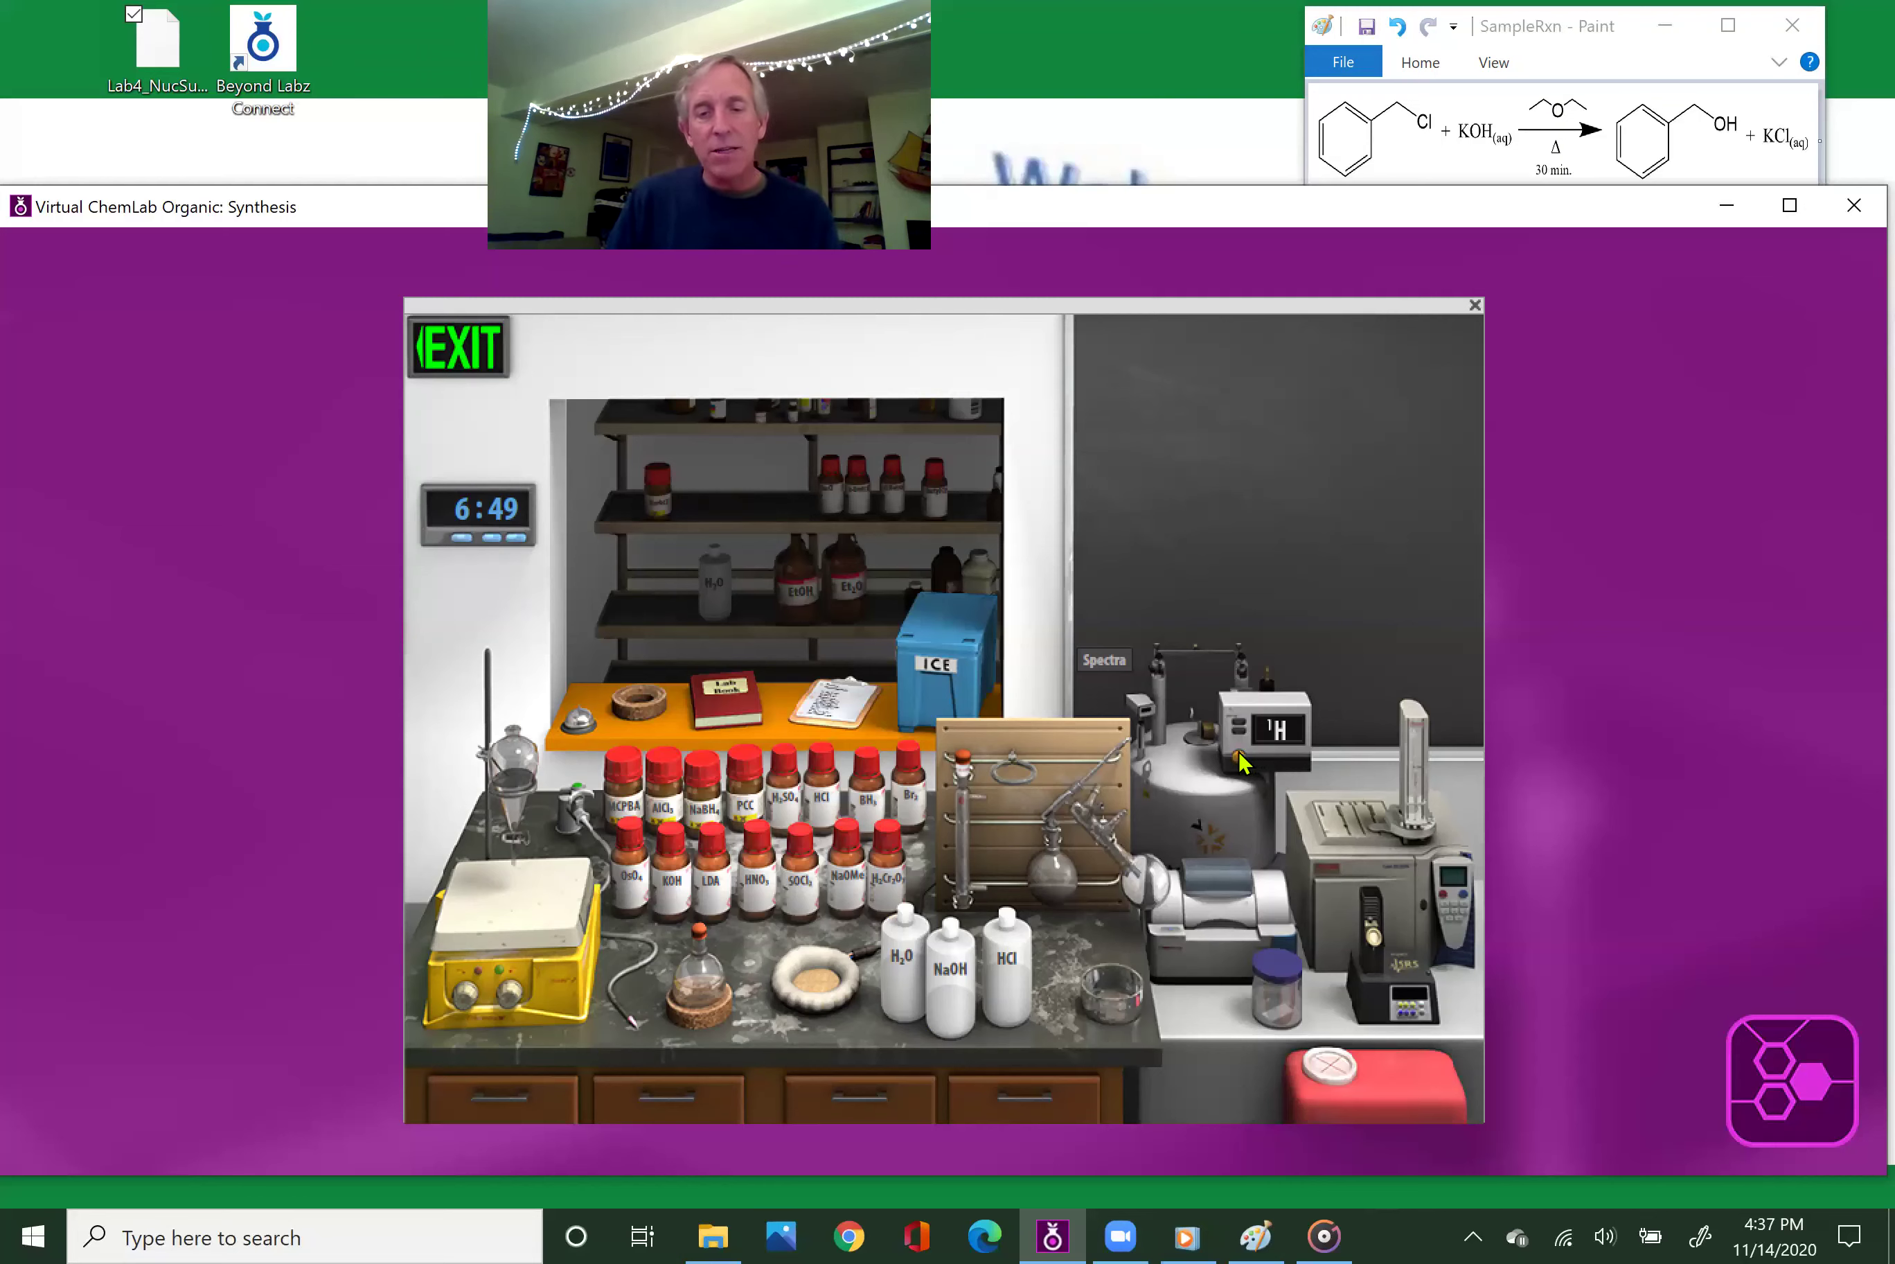
- Switch the NMR to 13C, run a spectrum of the product flask, and close the spectrum
click(1298, 738)
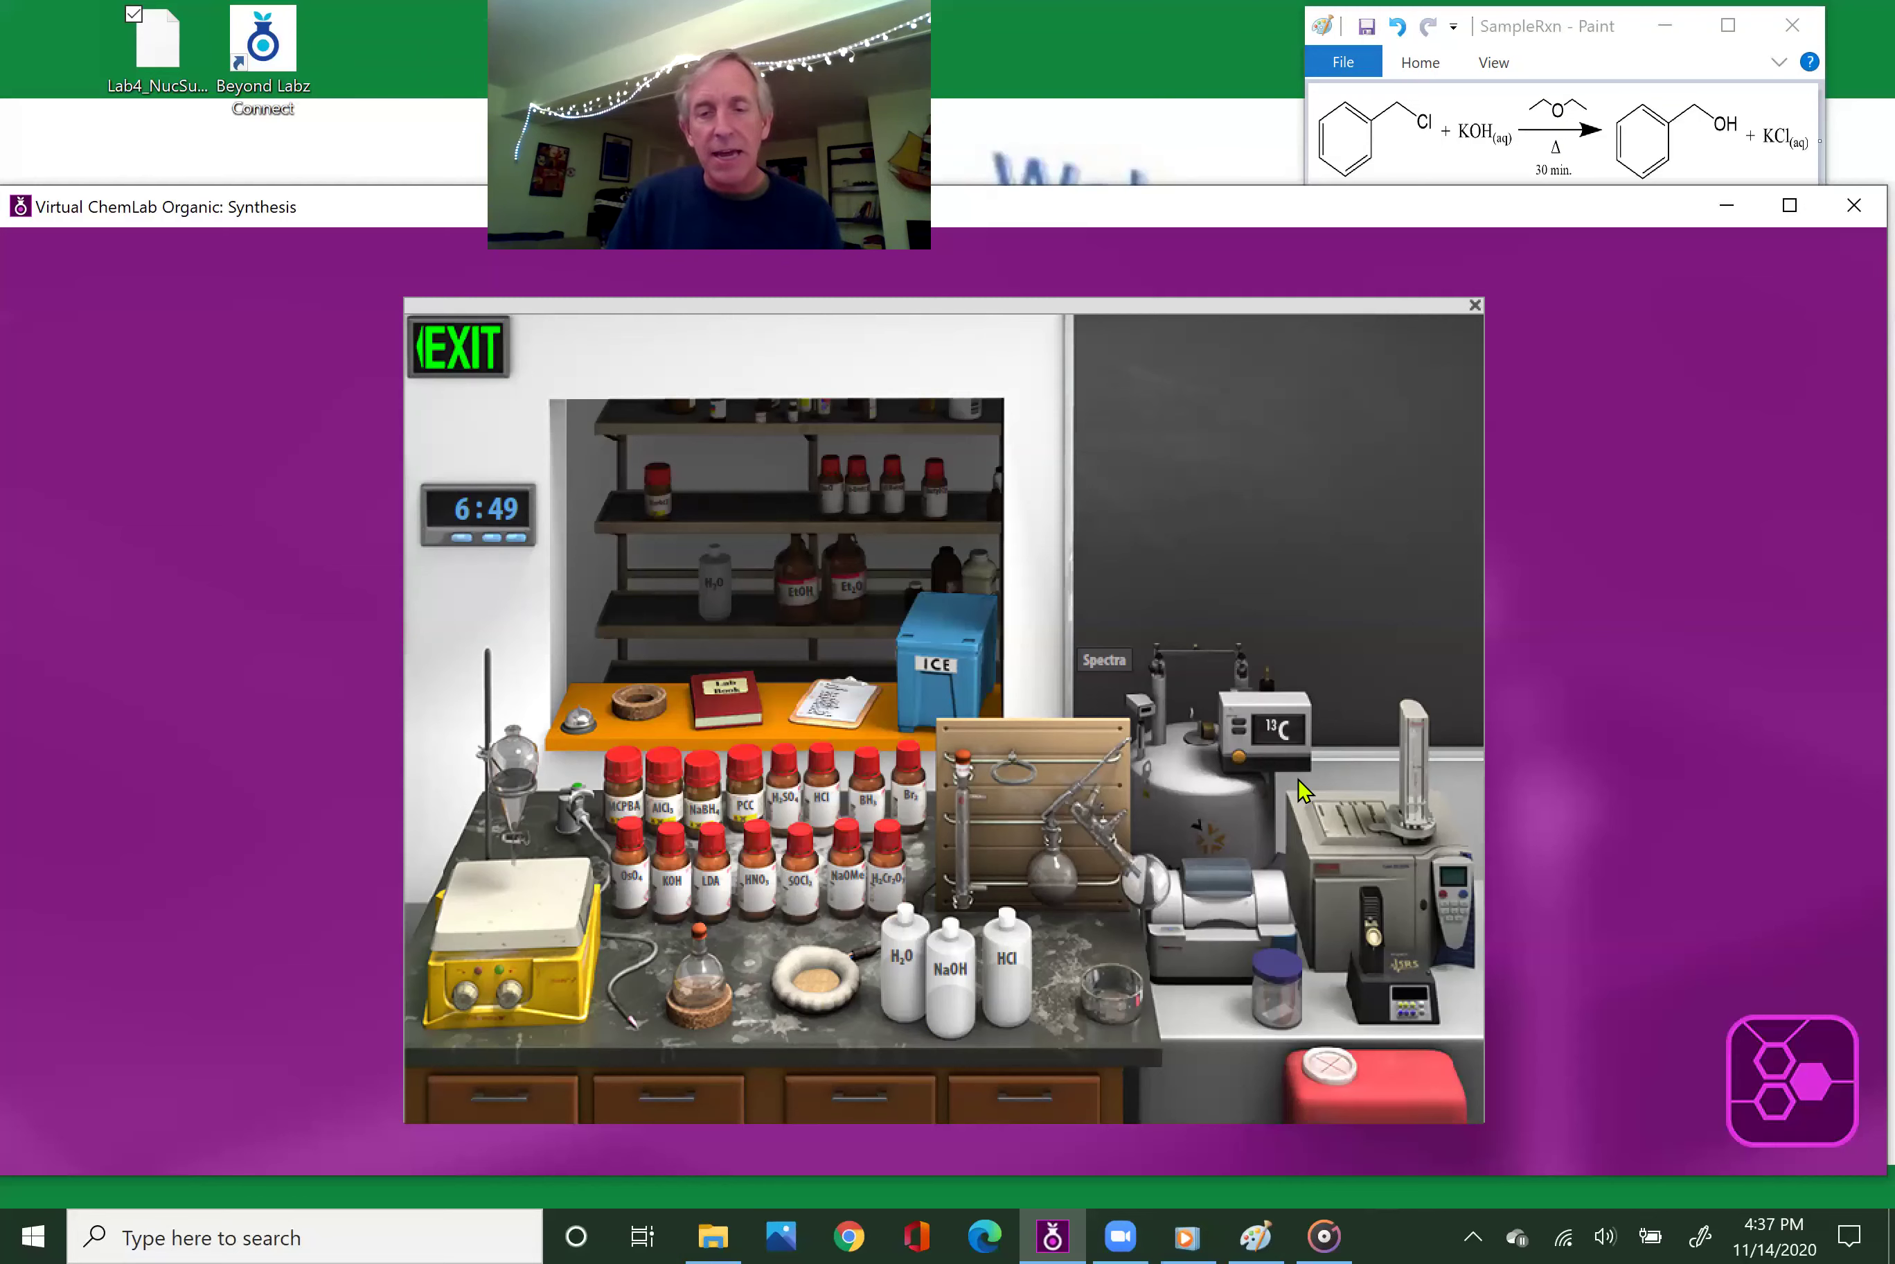
drag(1106, 817, 703, 958)
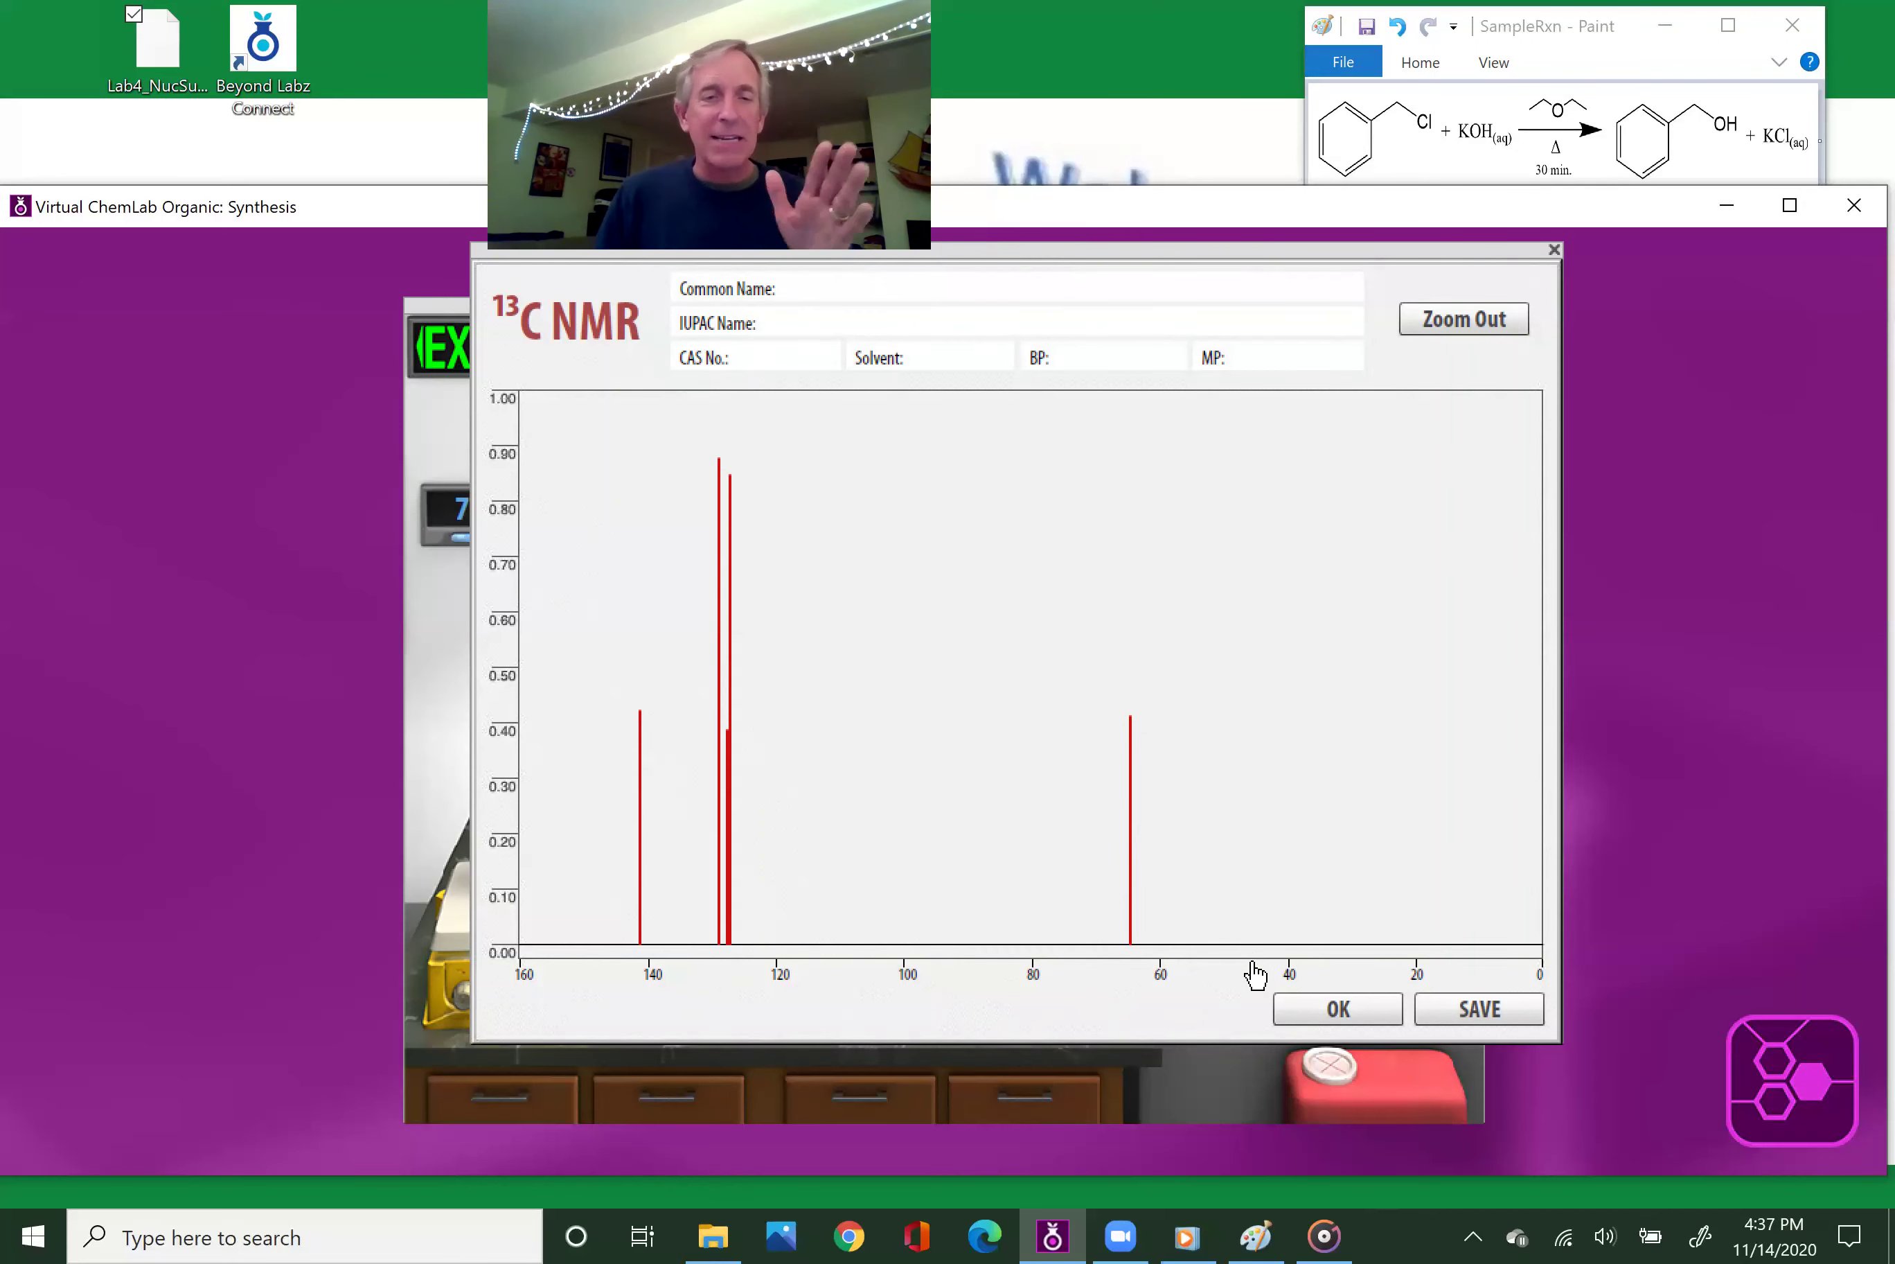
click(1338, 1011)
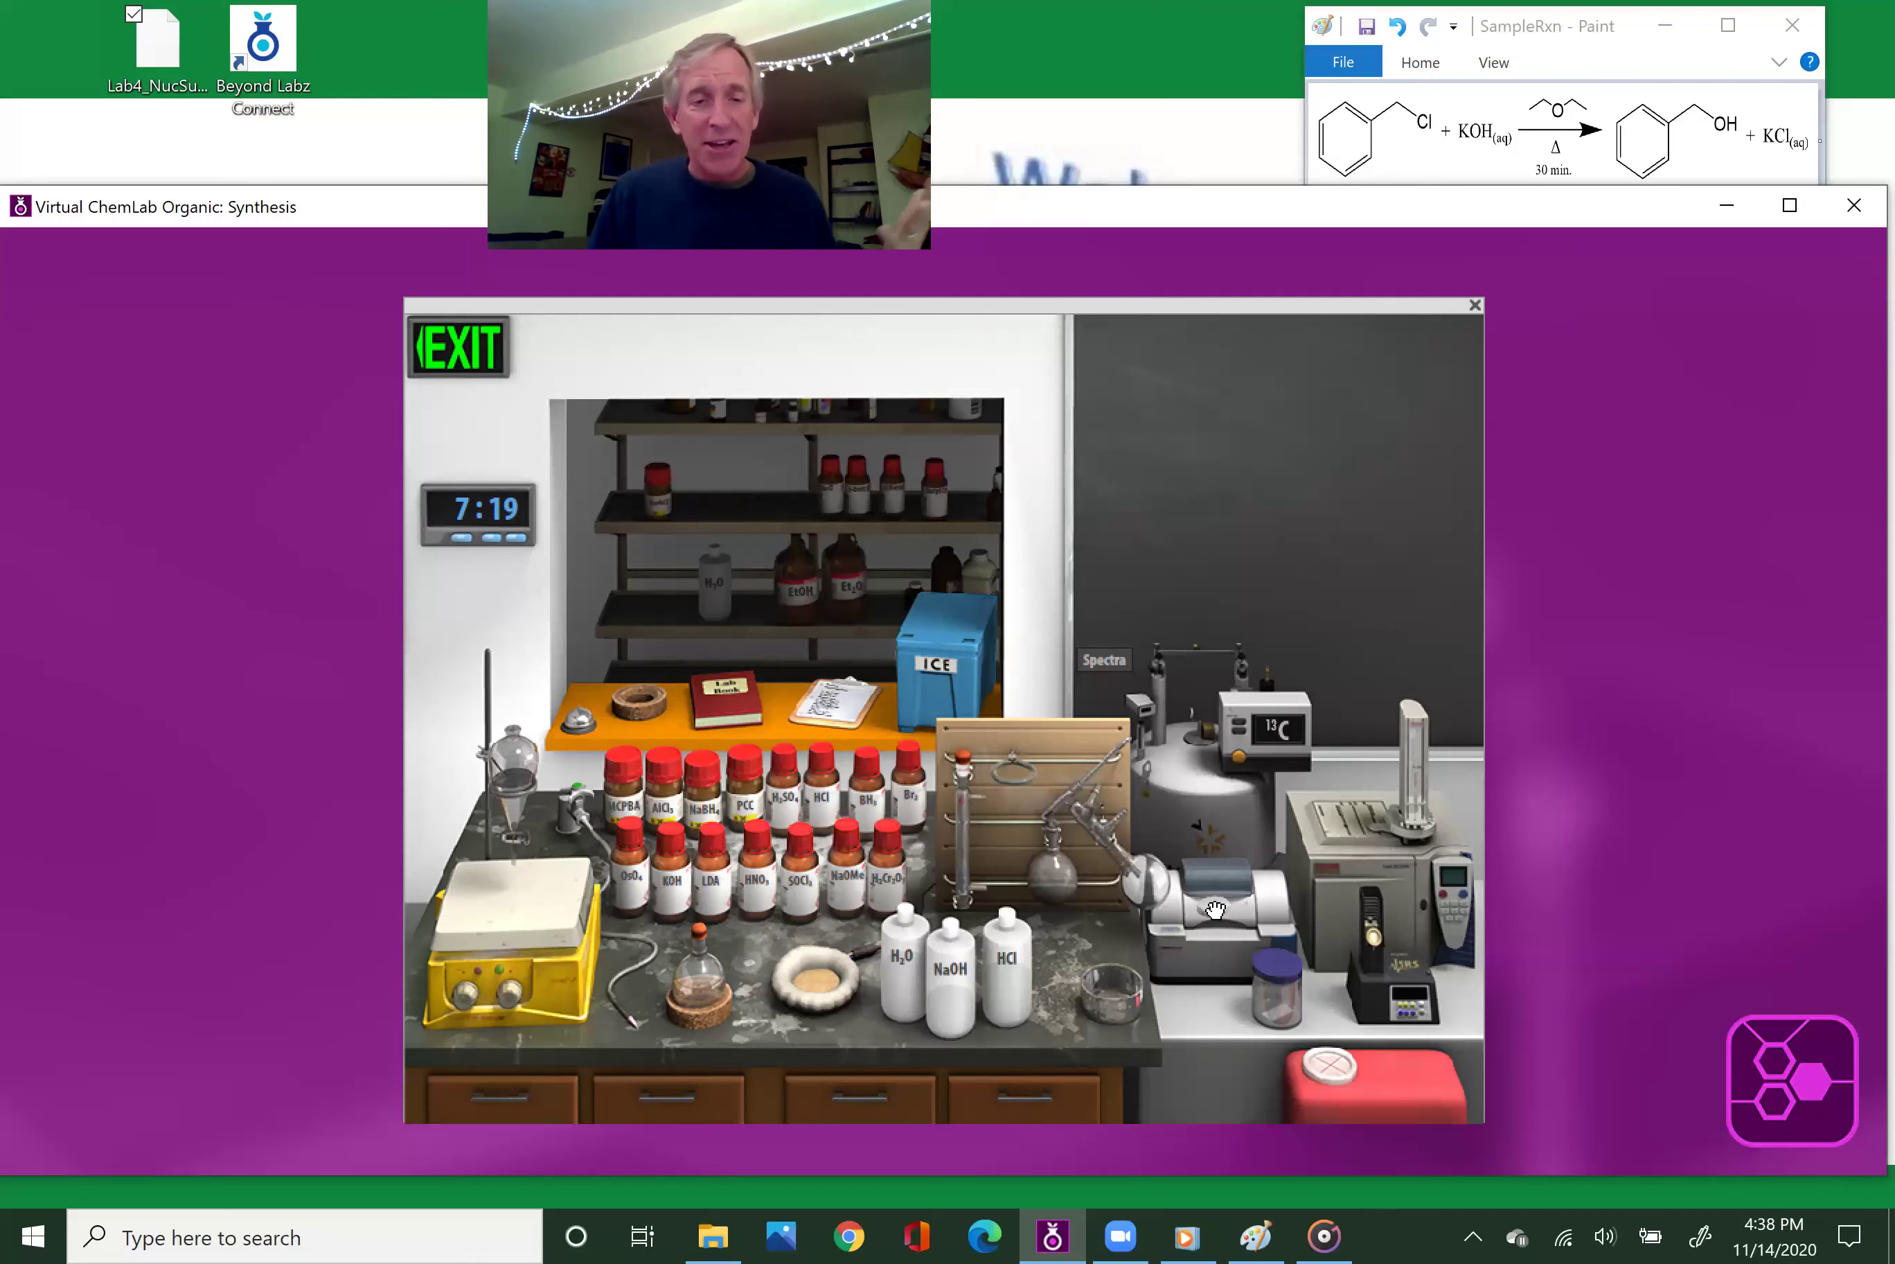
- Run an FTIR spectrum of the product flask, enter "jproduct" as its common name, and close the spectrum
click(717, 987)
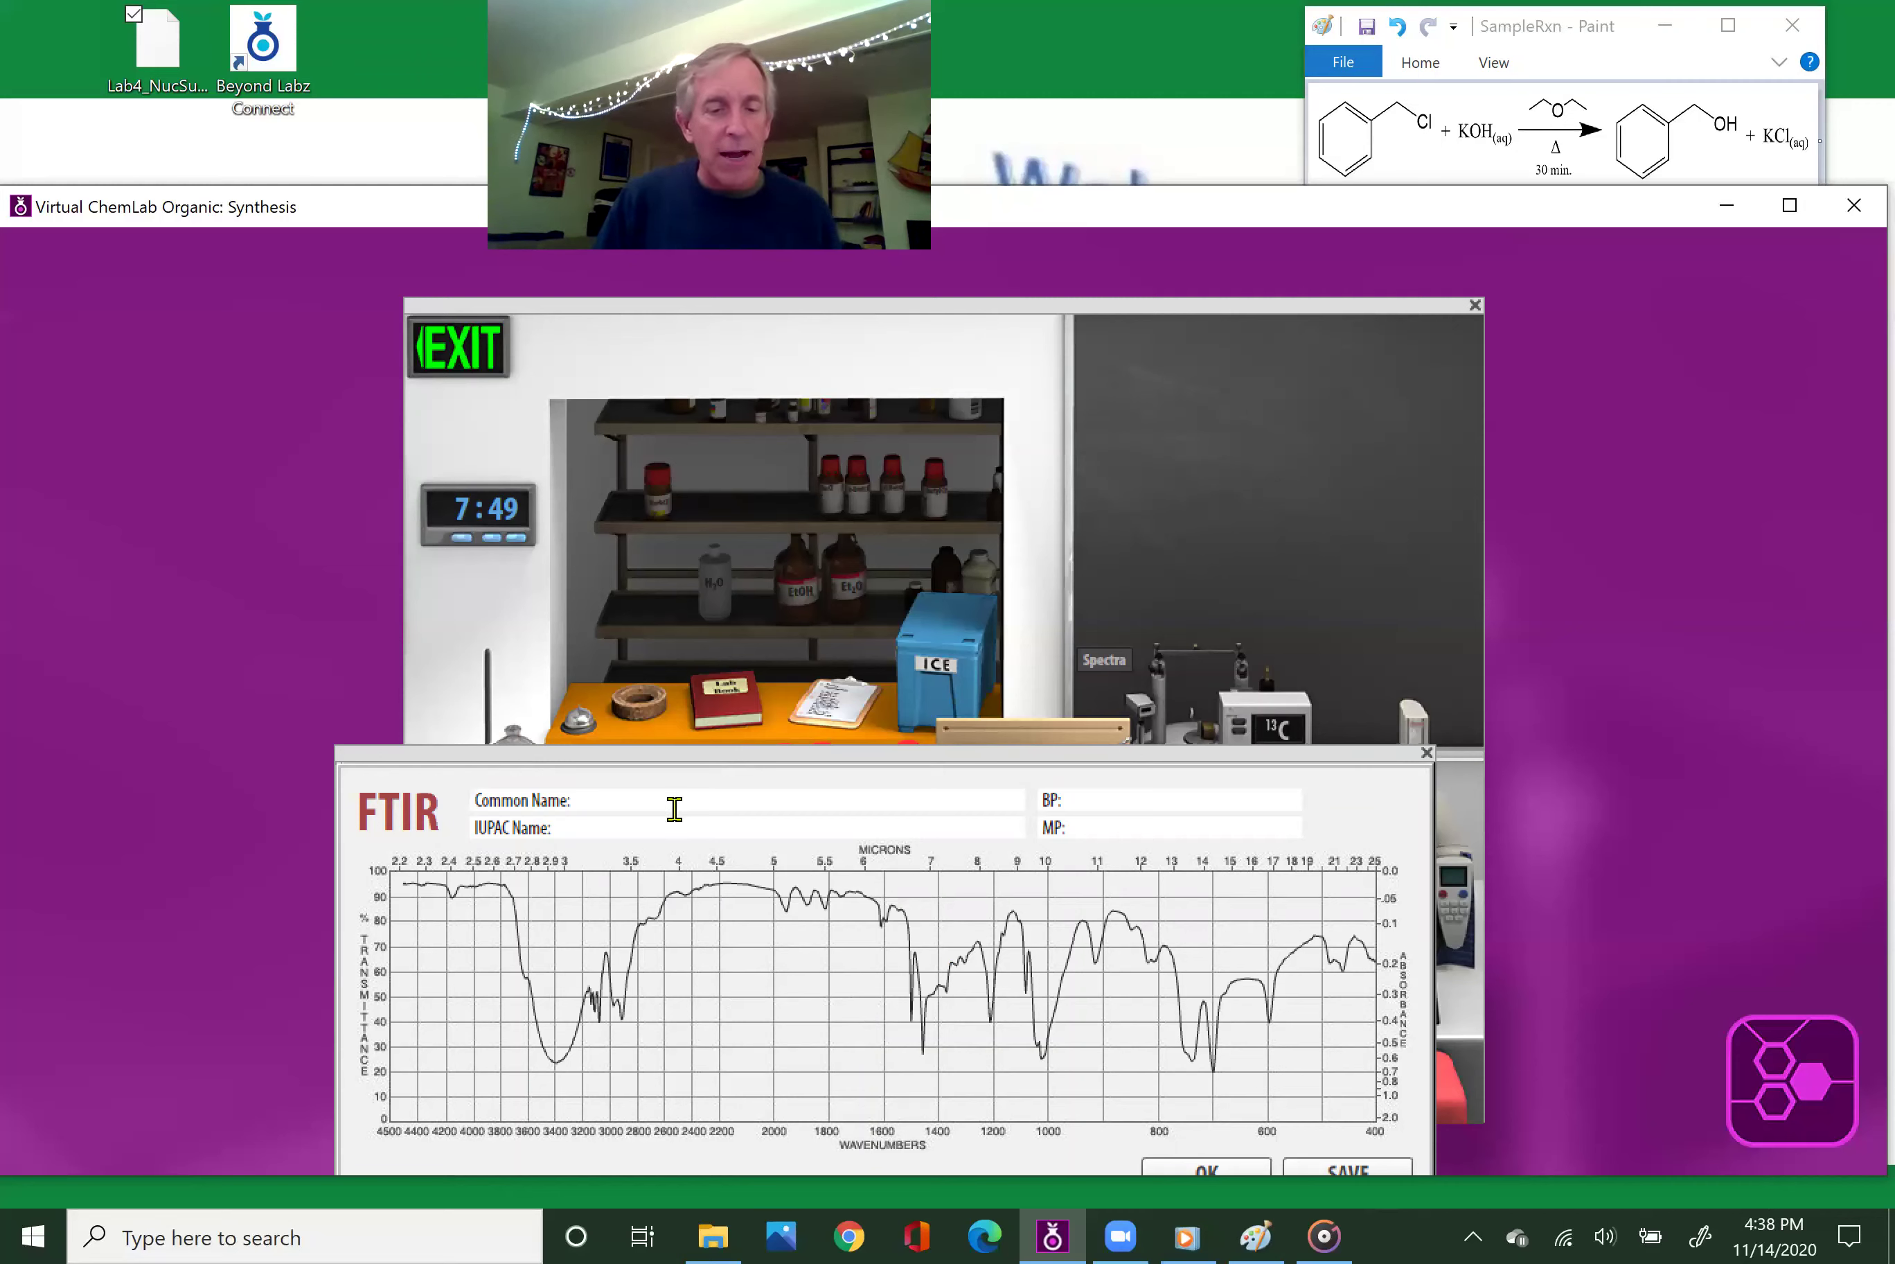
text(jproduct)
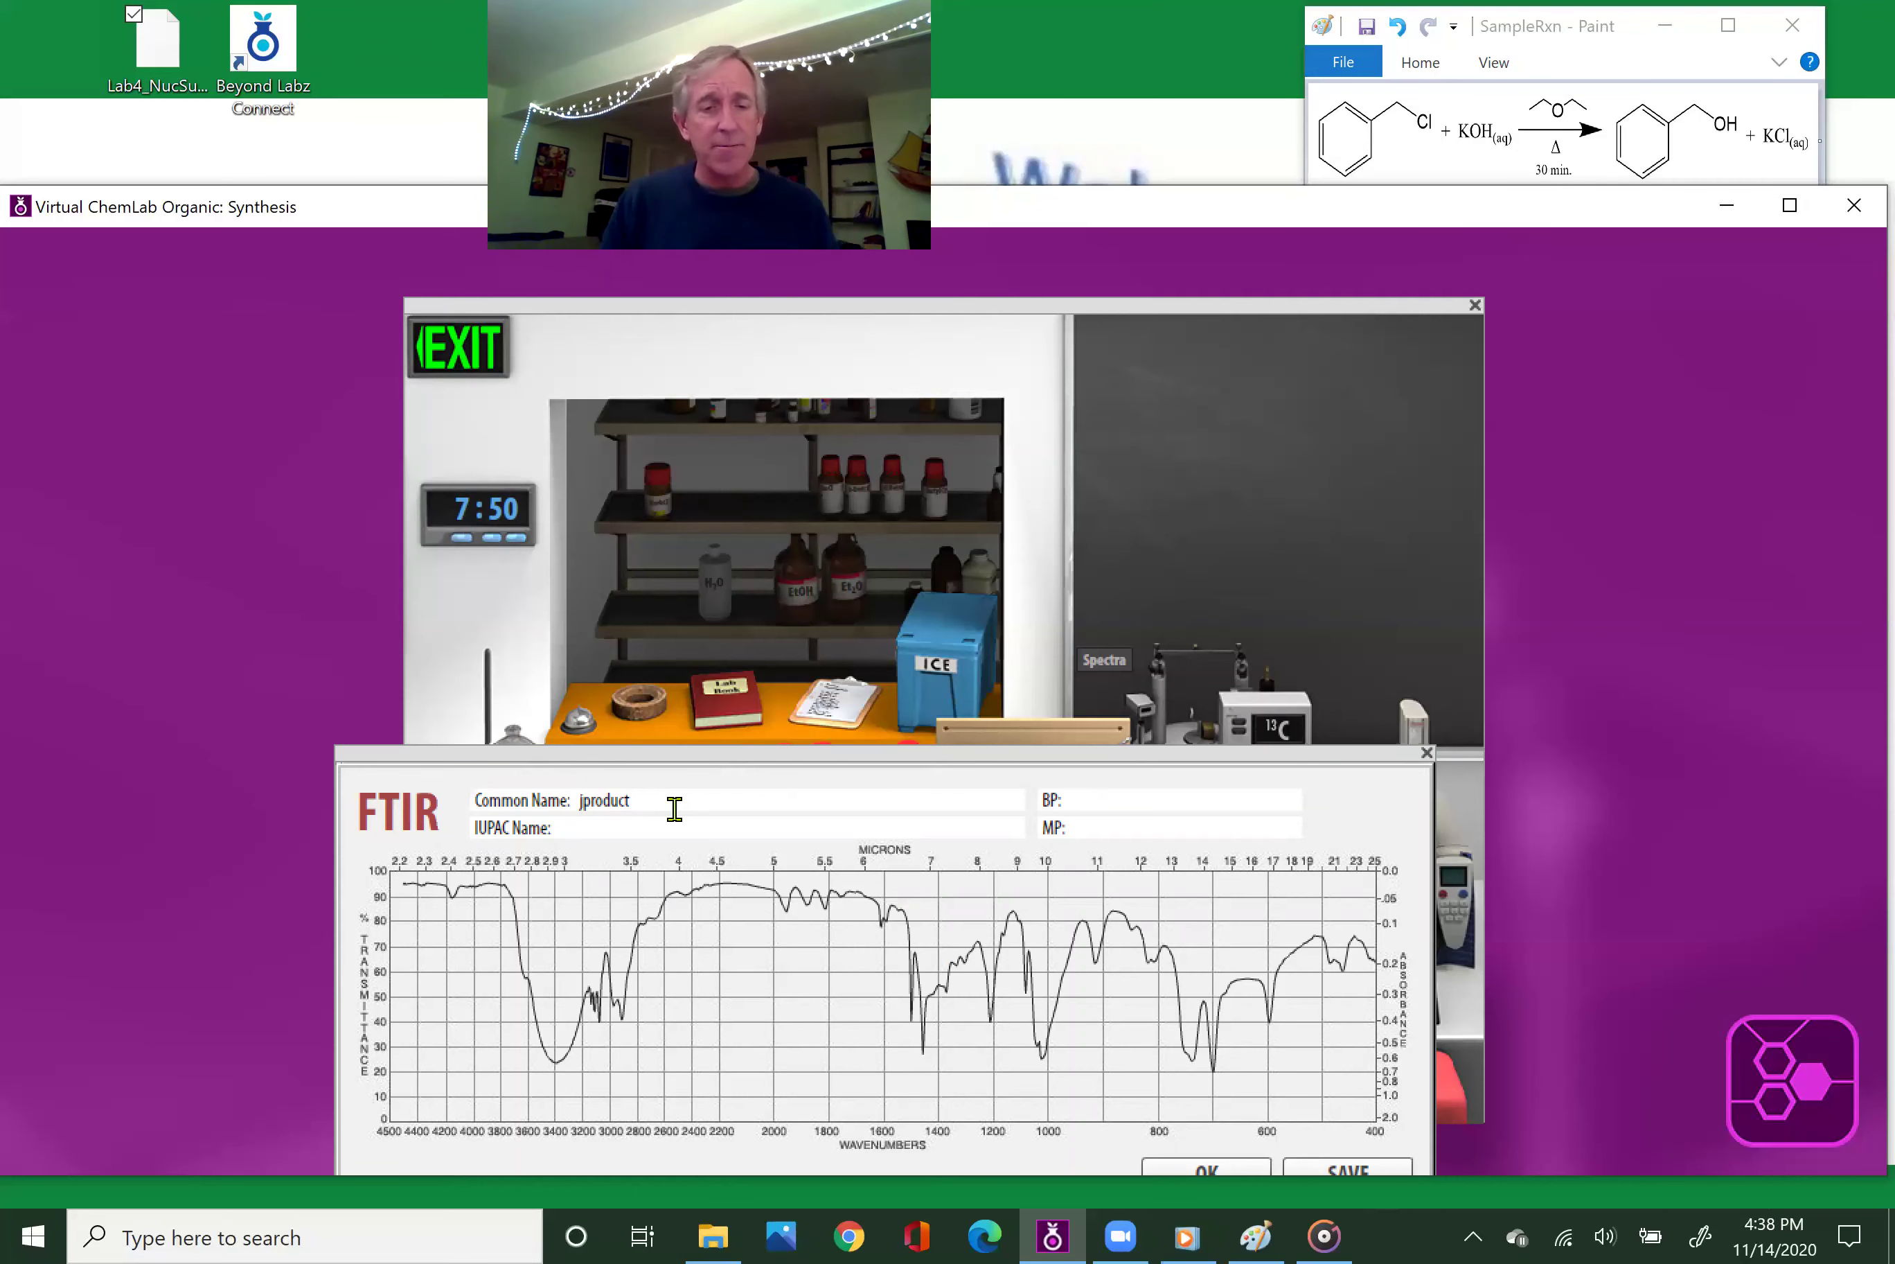
click(1427, 753)
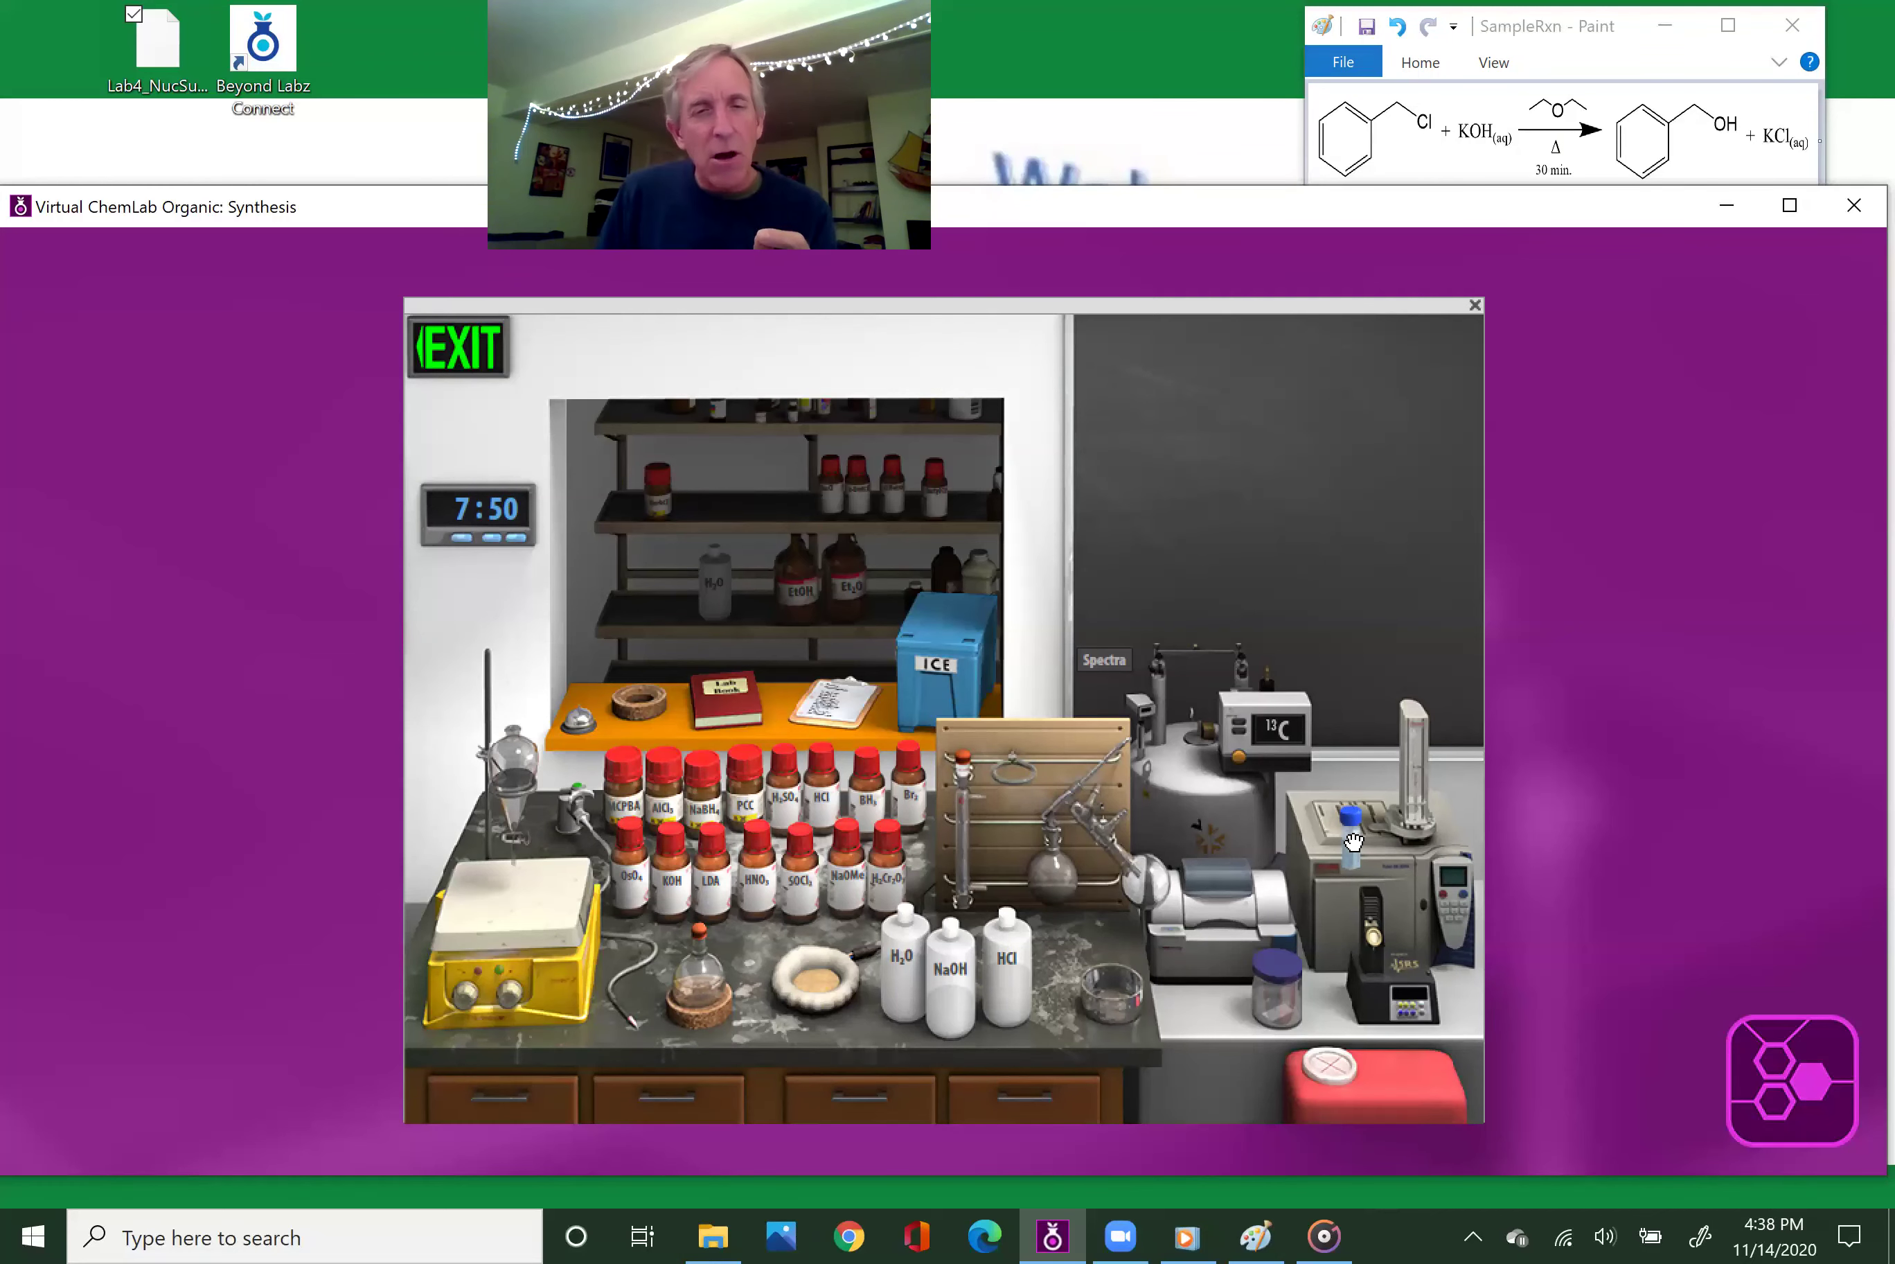
- Run a mass spectrum of the product flask and inspect the molecular ion peak near m/z 108 in an enlarged range
drag(1353, 841, 714, 978)
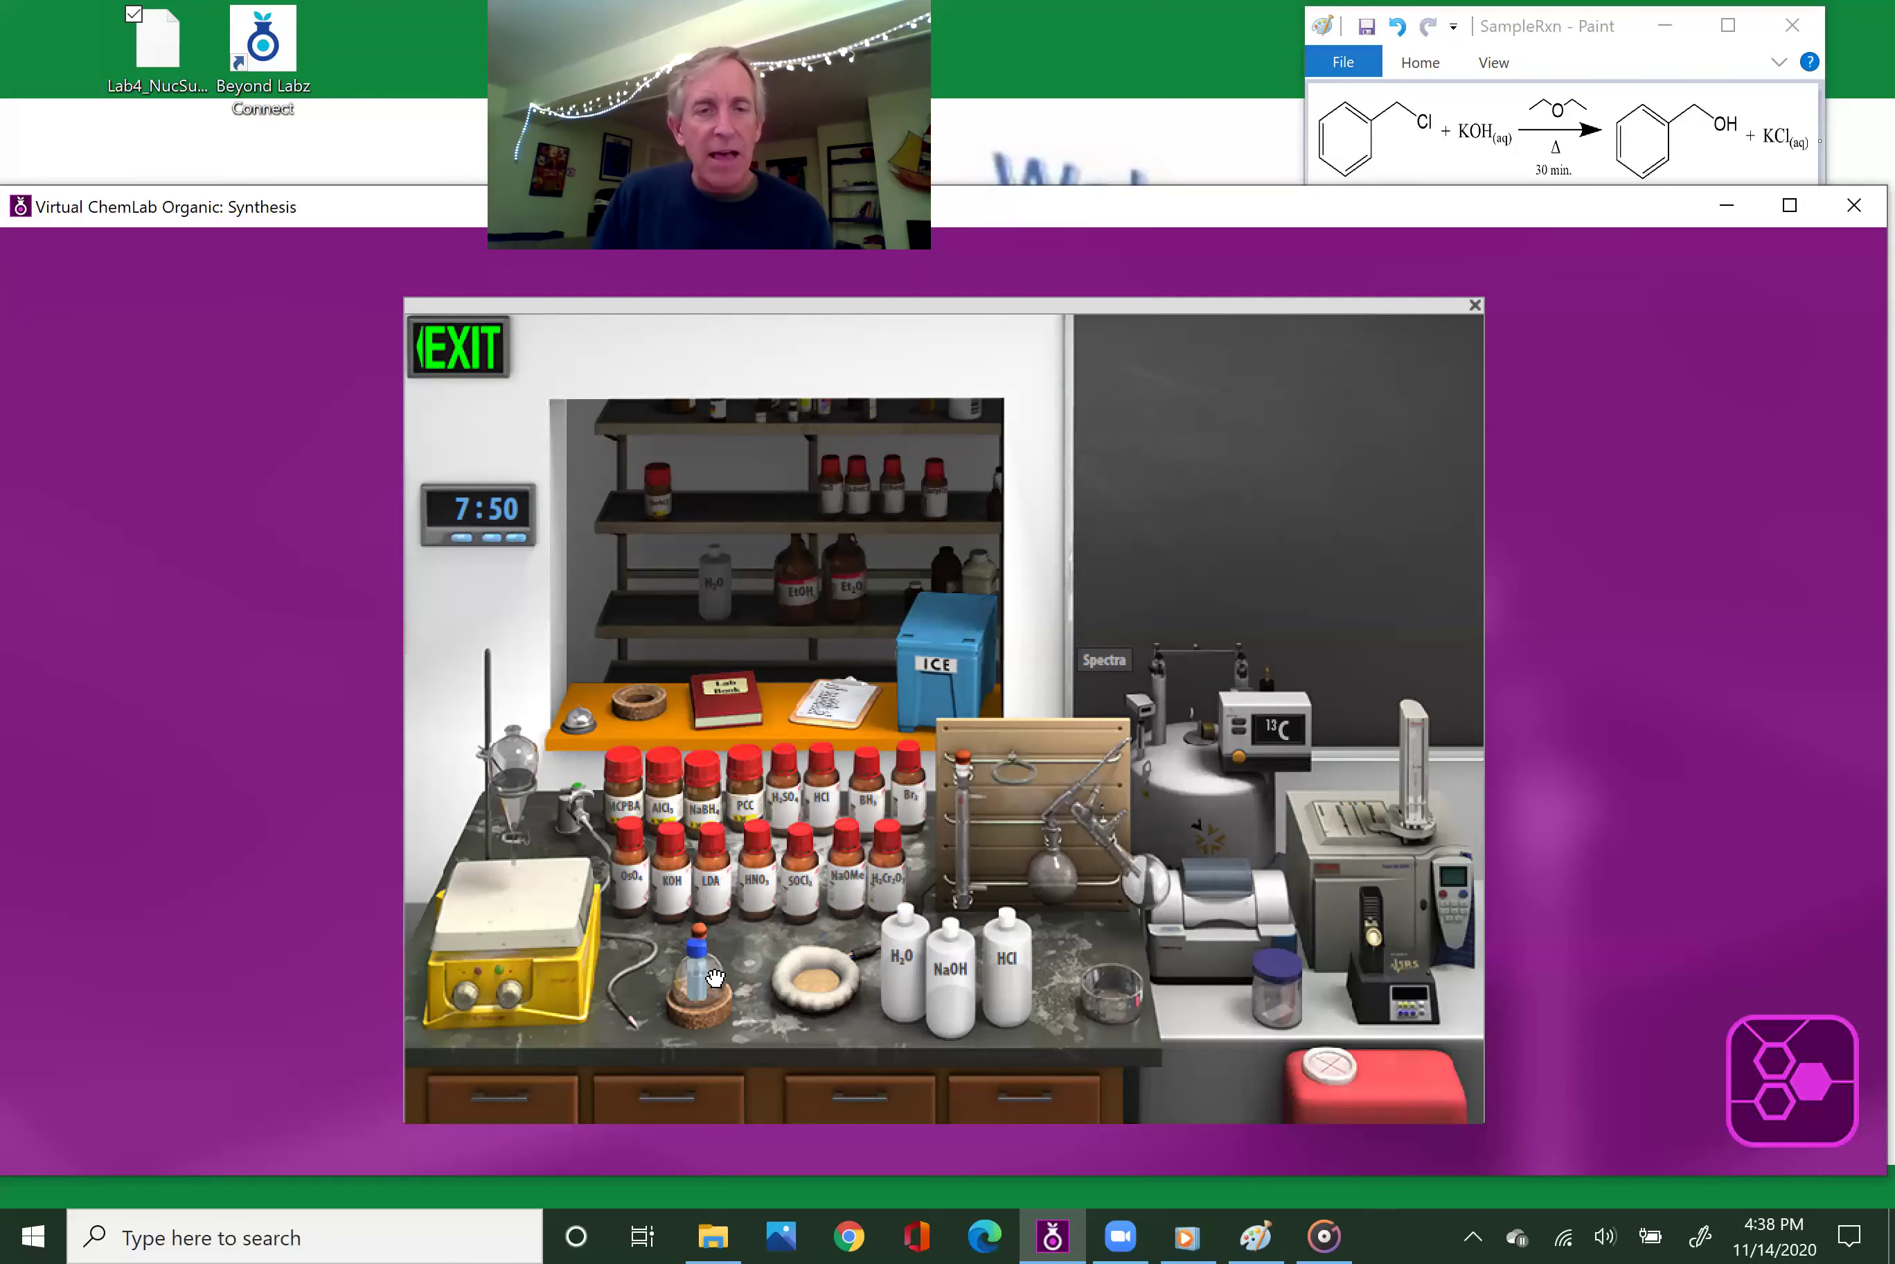
click(714, 978)
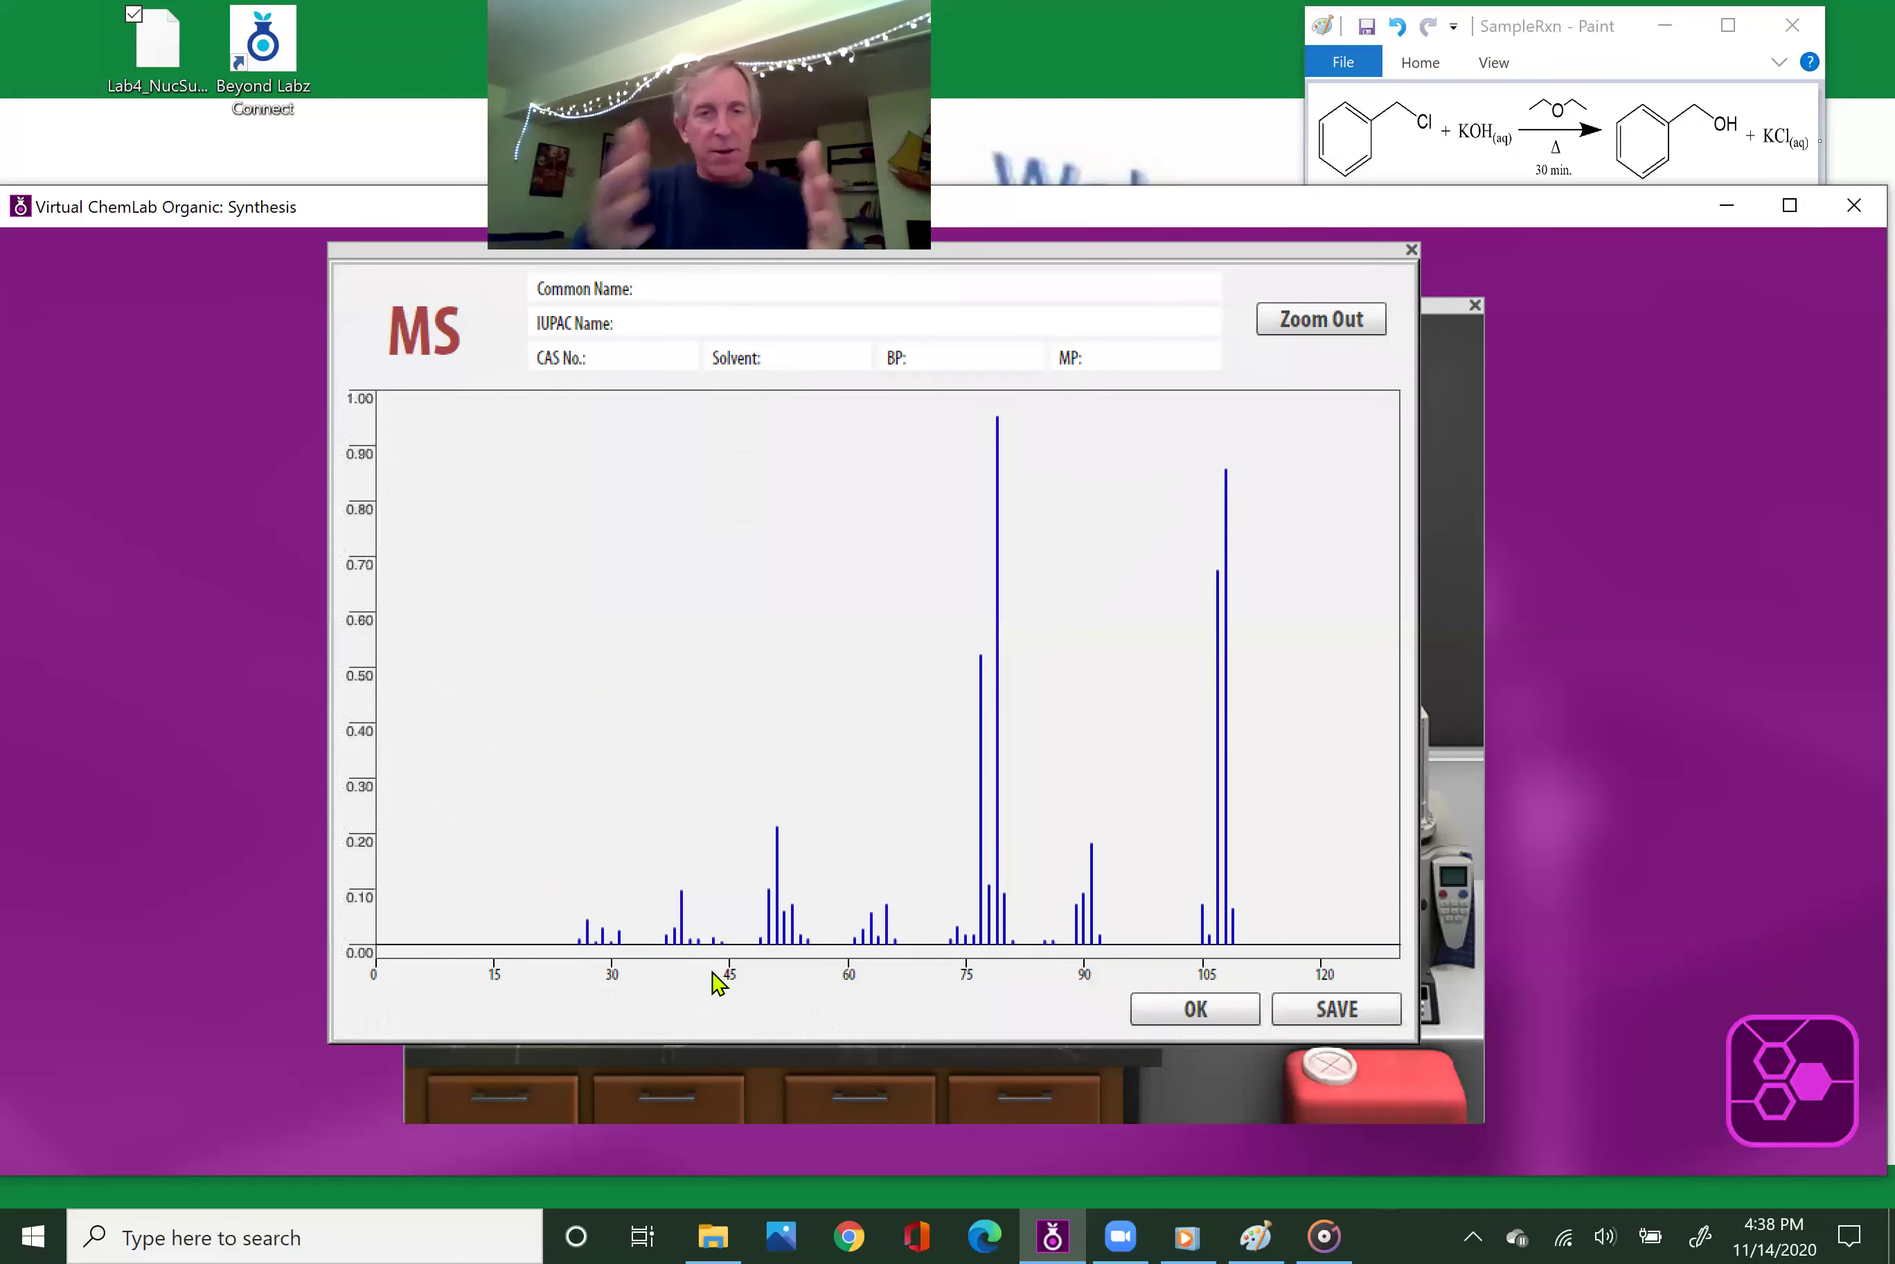
click(1223, 512)
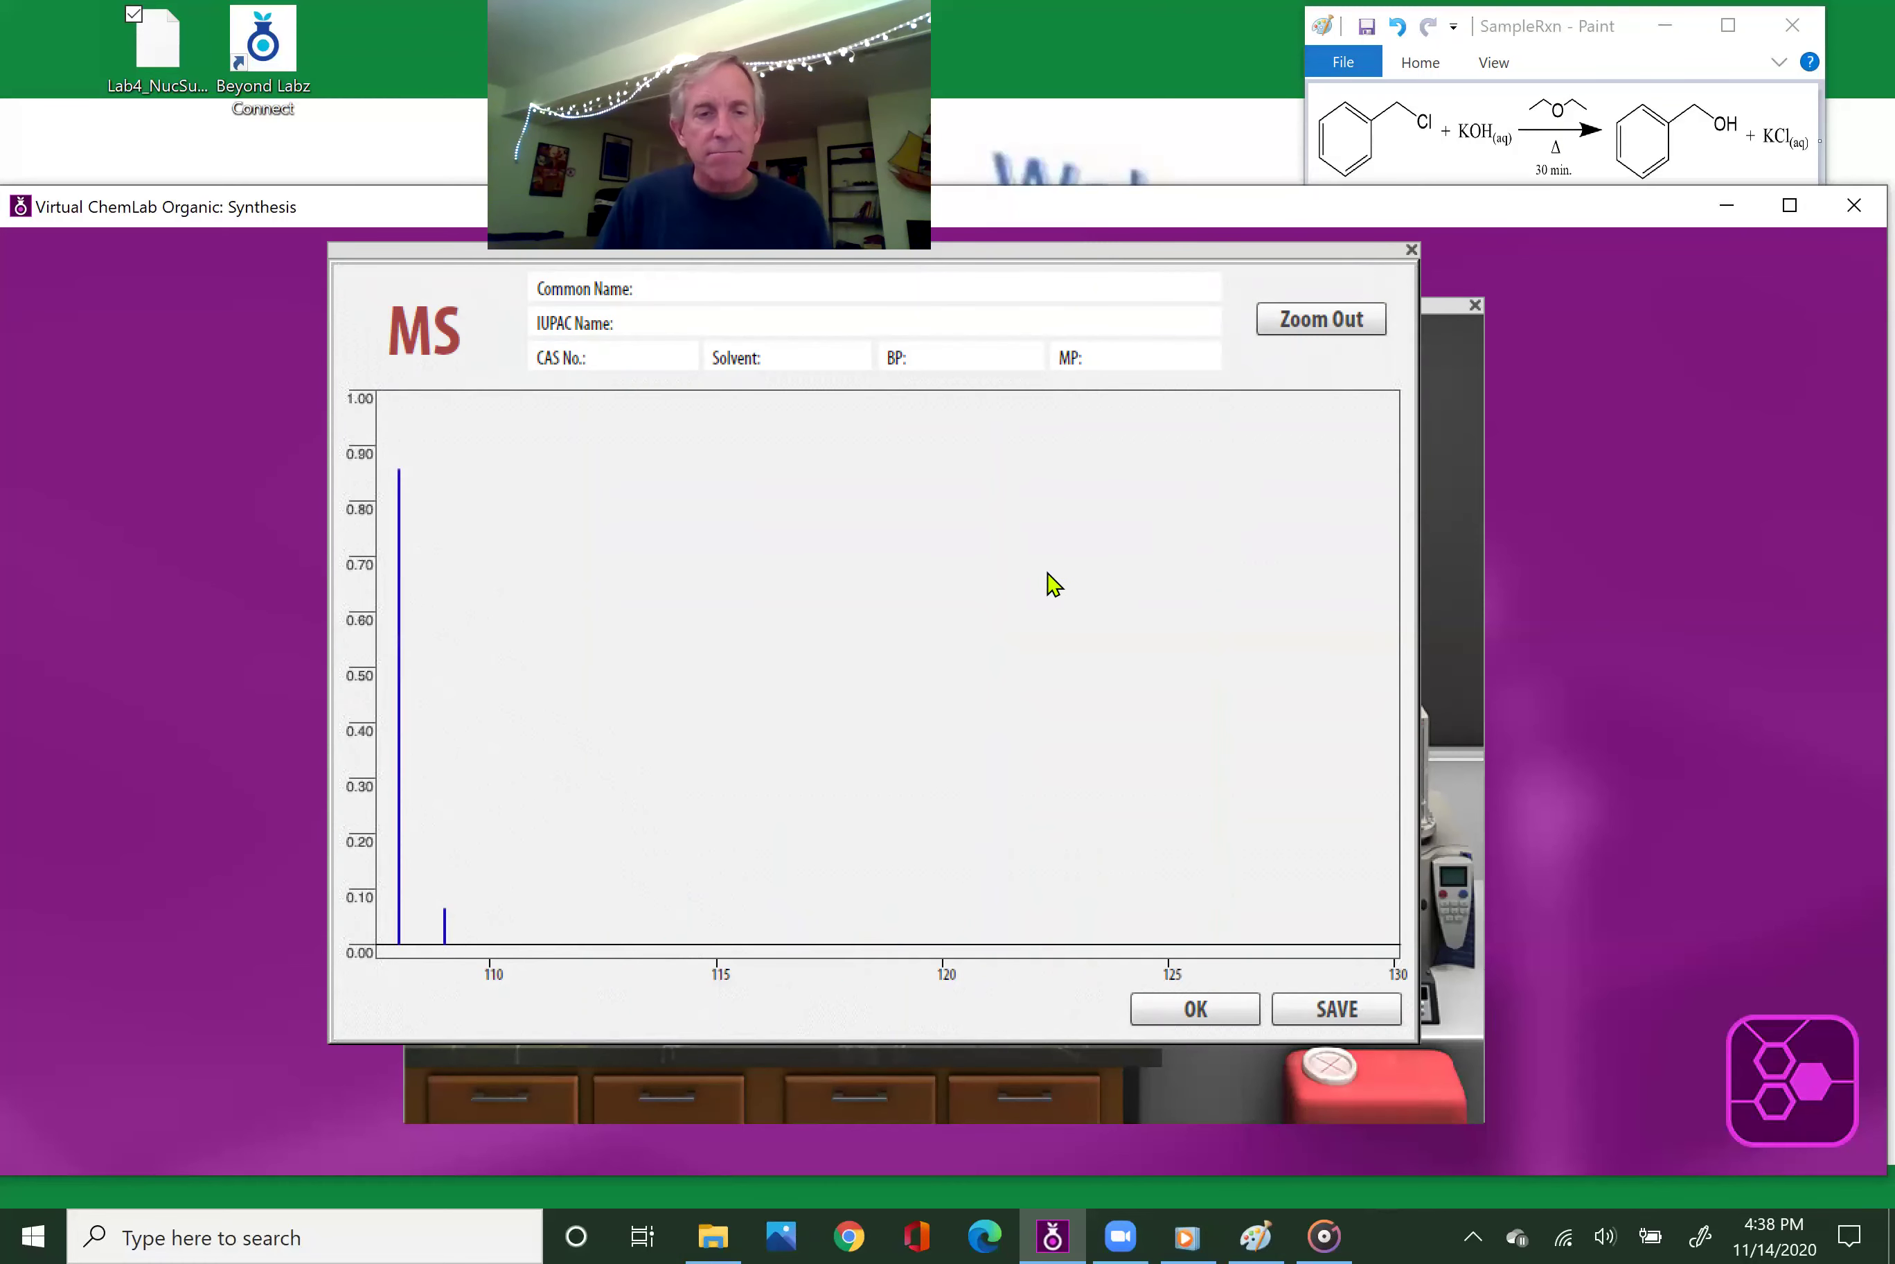
click(402, 507)
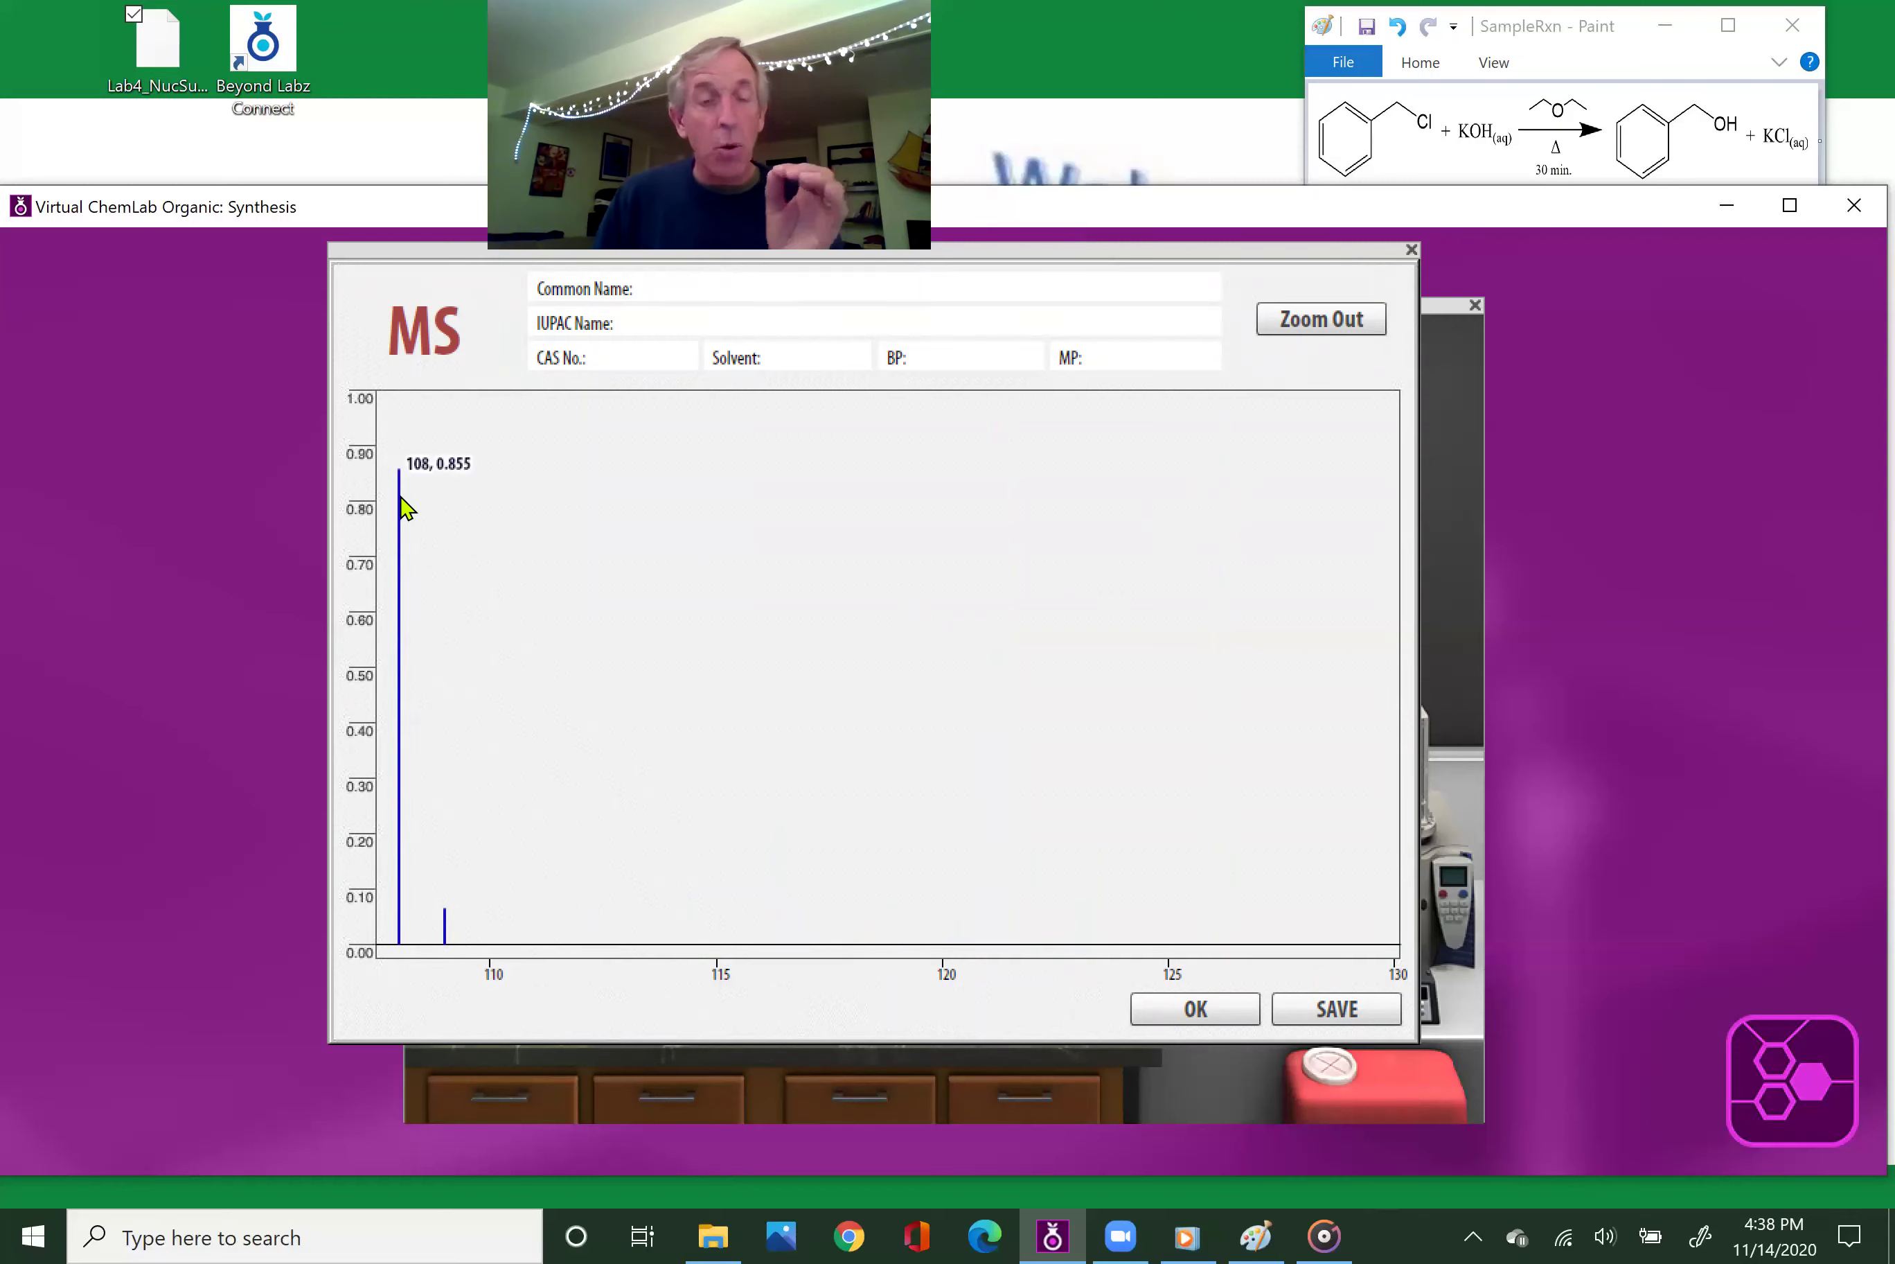
click(404, 506)
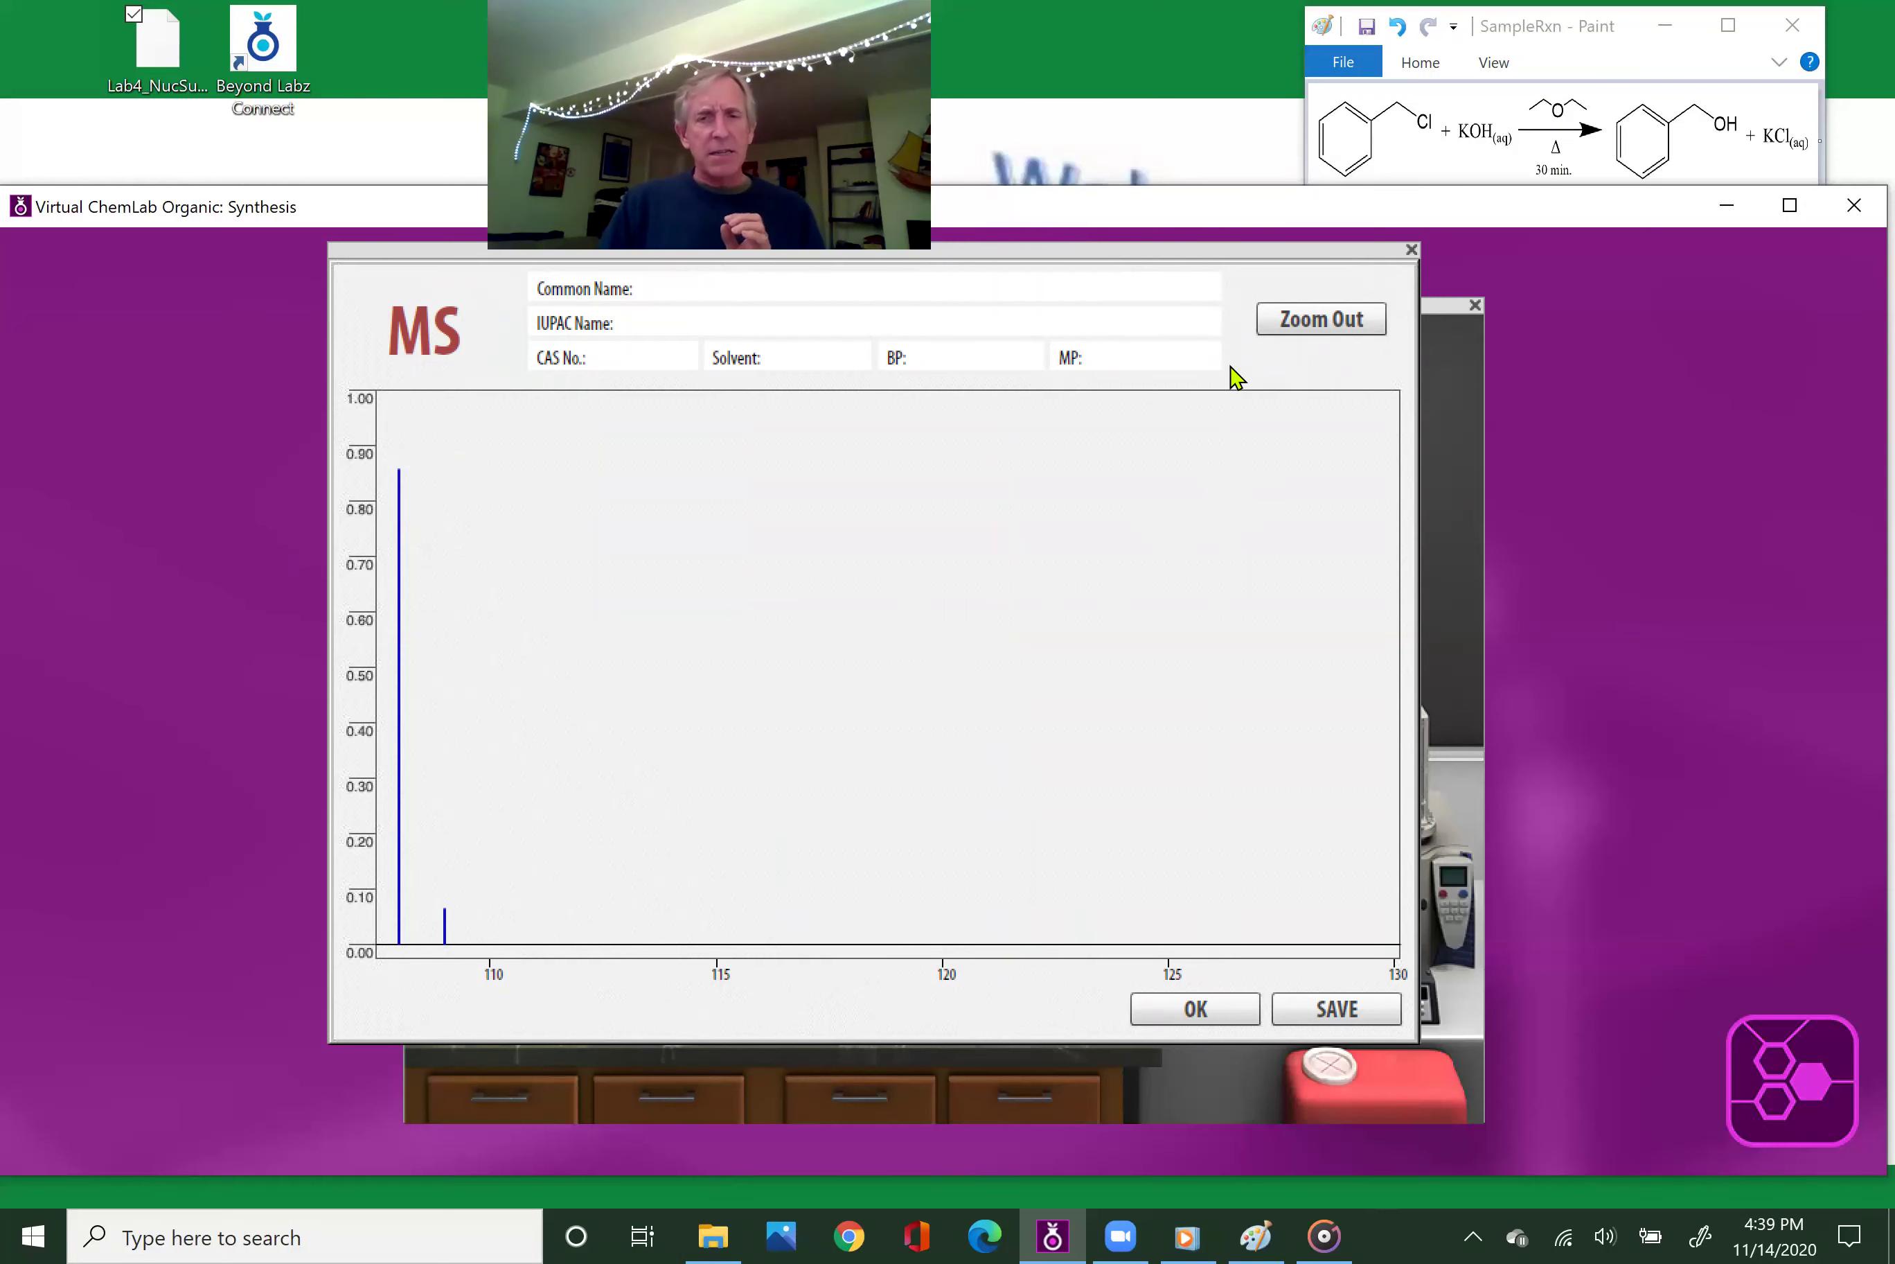
- Restore the full range of the mass spectrum and close it
click(1309, 328)
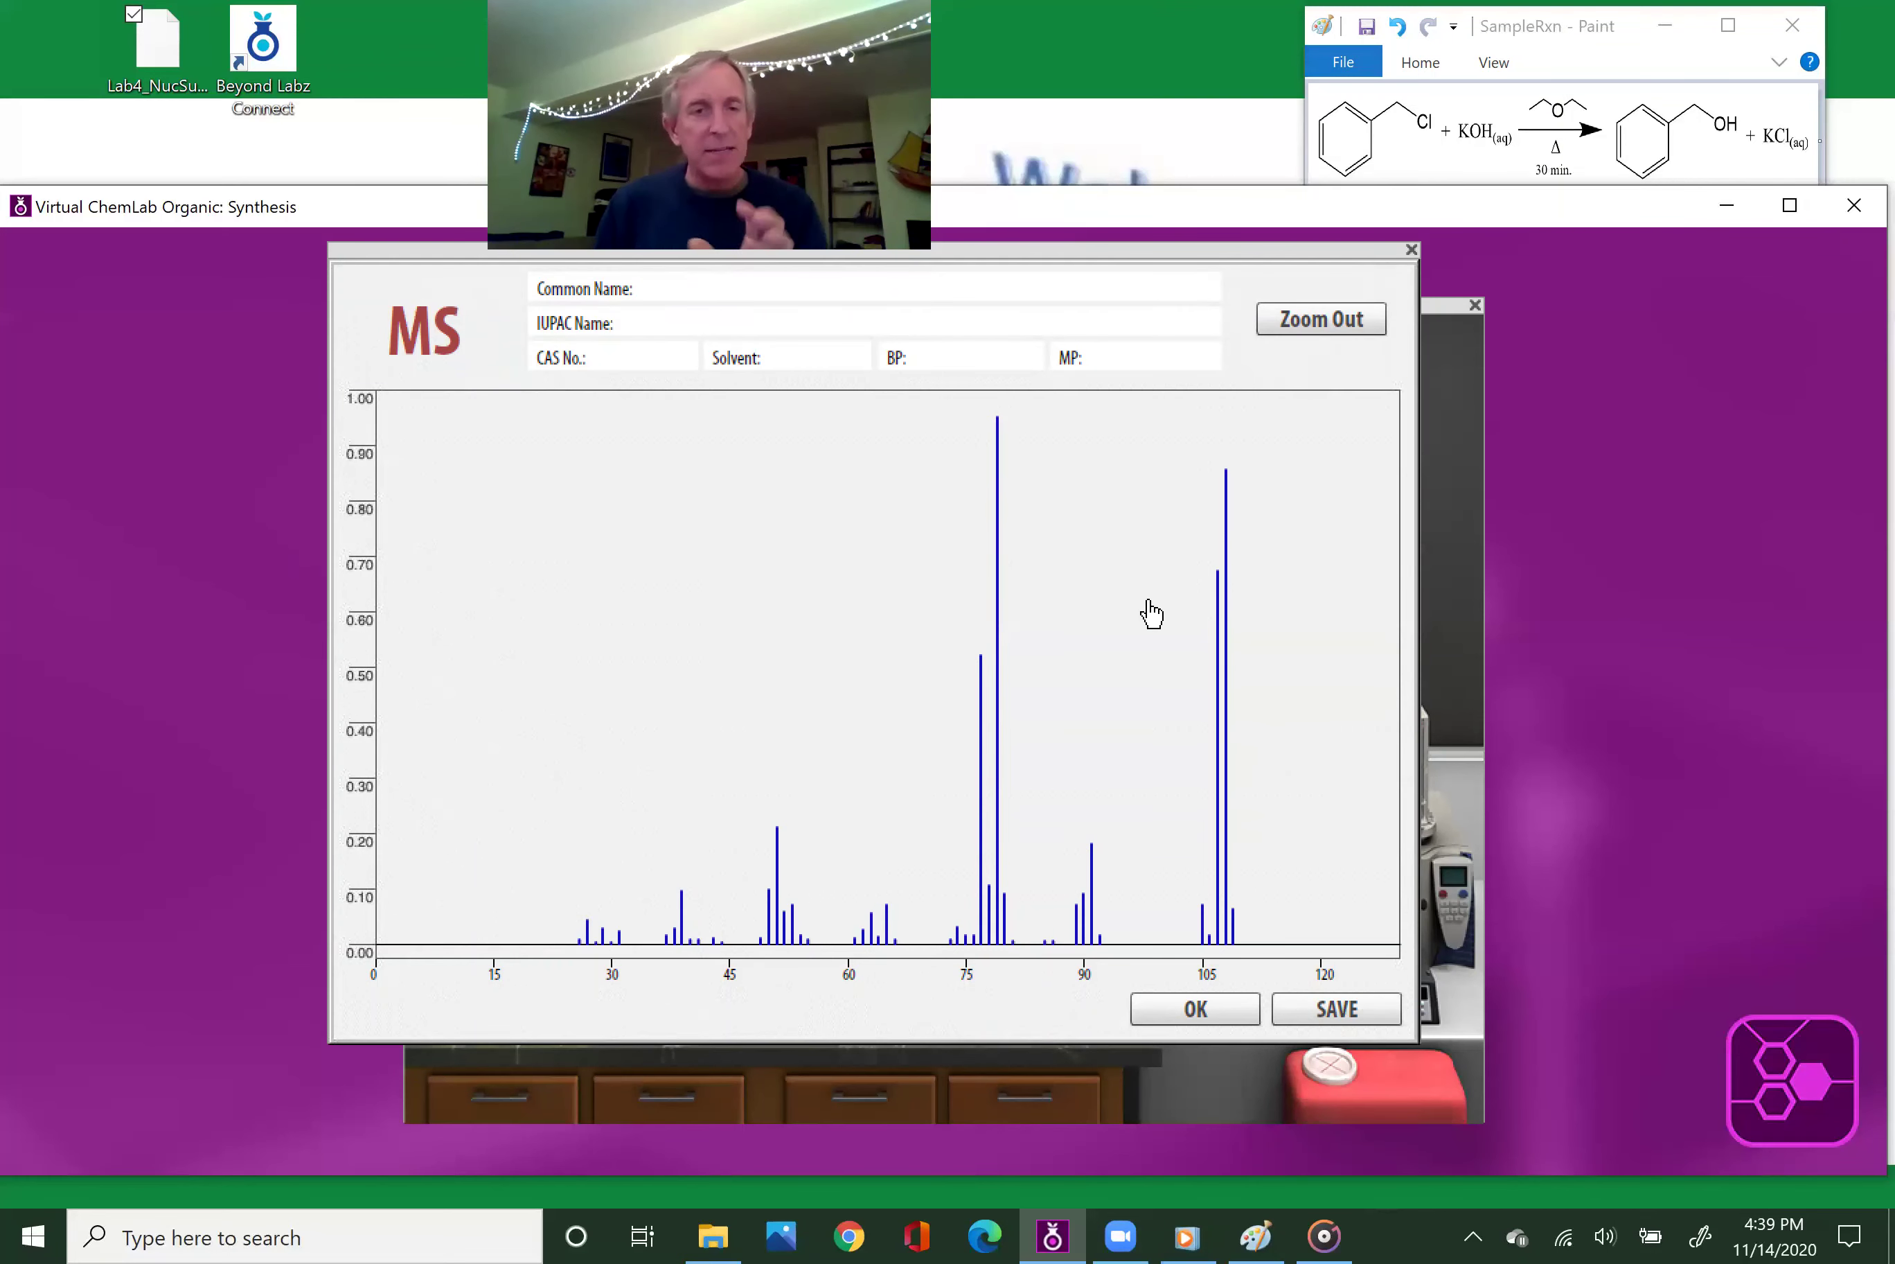
click(809, 289)
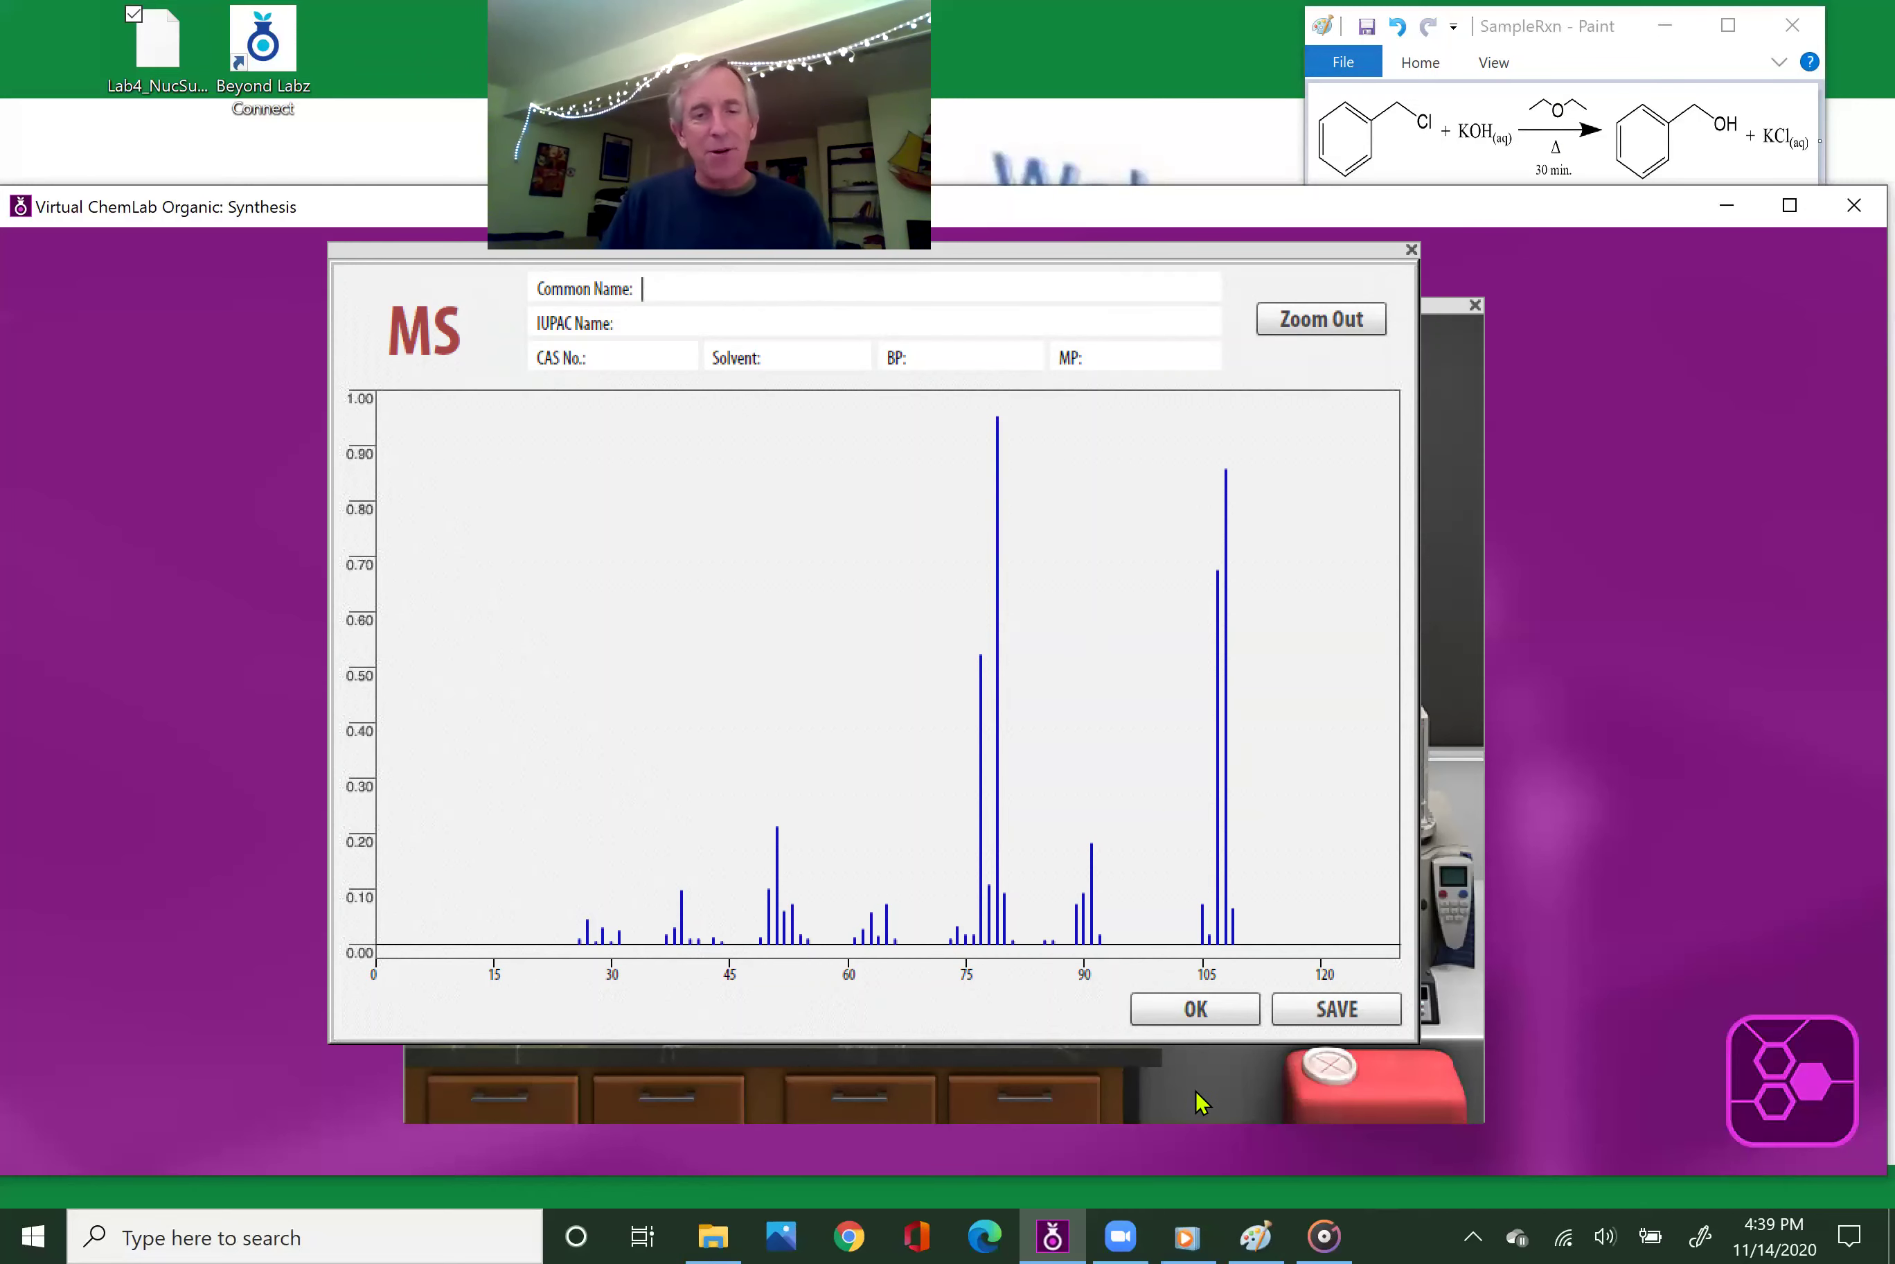
click(1200, 1015)
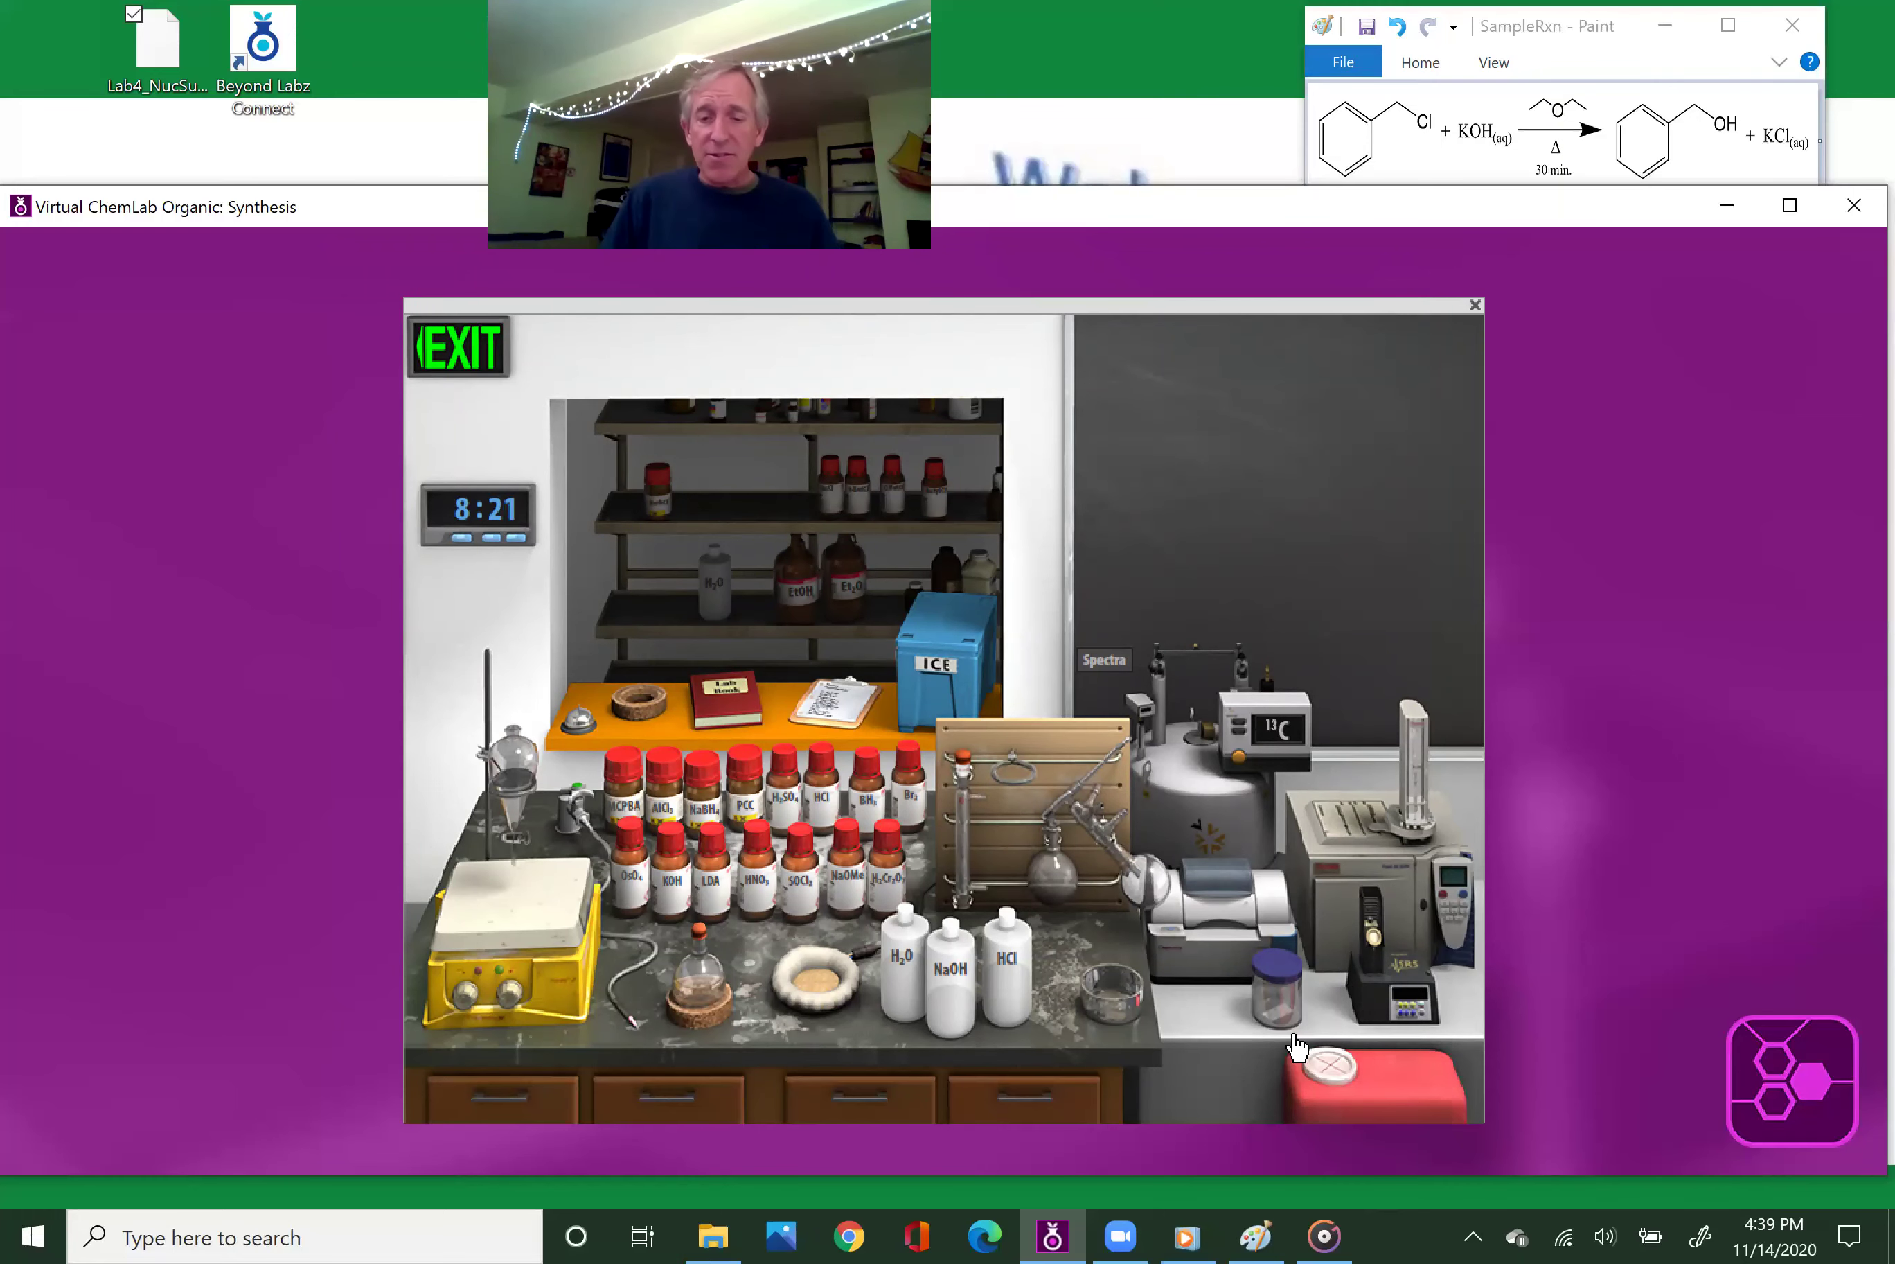
- Discard the product flask to clear the lab, and examine the stockroom chemicals available for Alkyl Halide Solvolysis
click(1336, 1084)
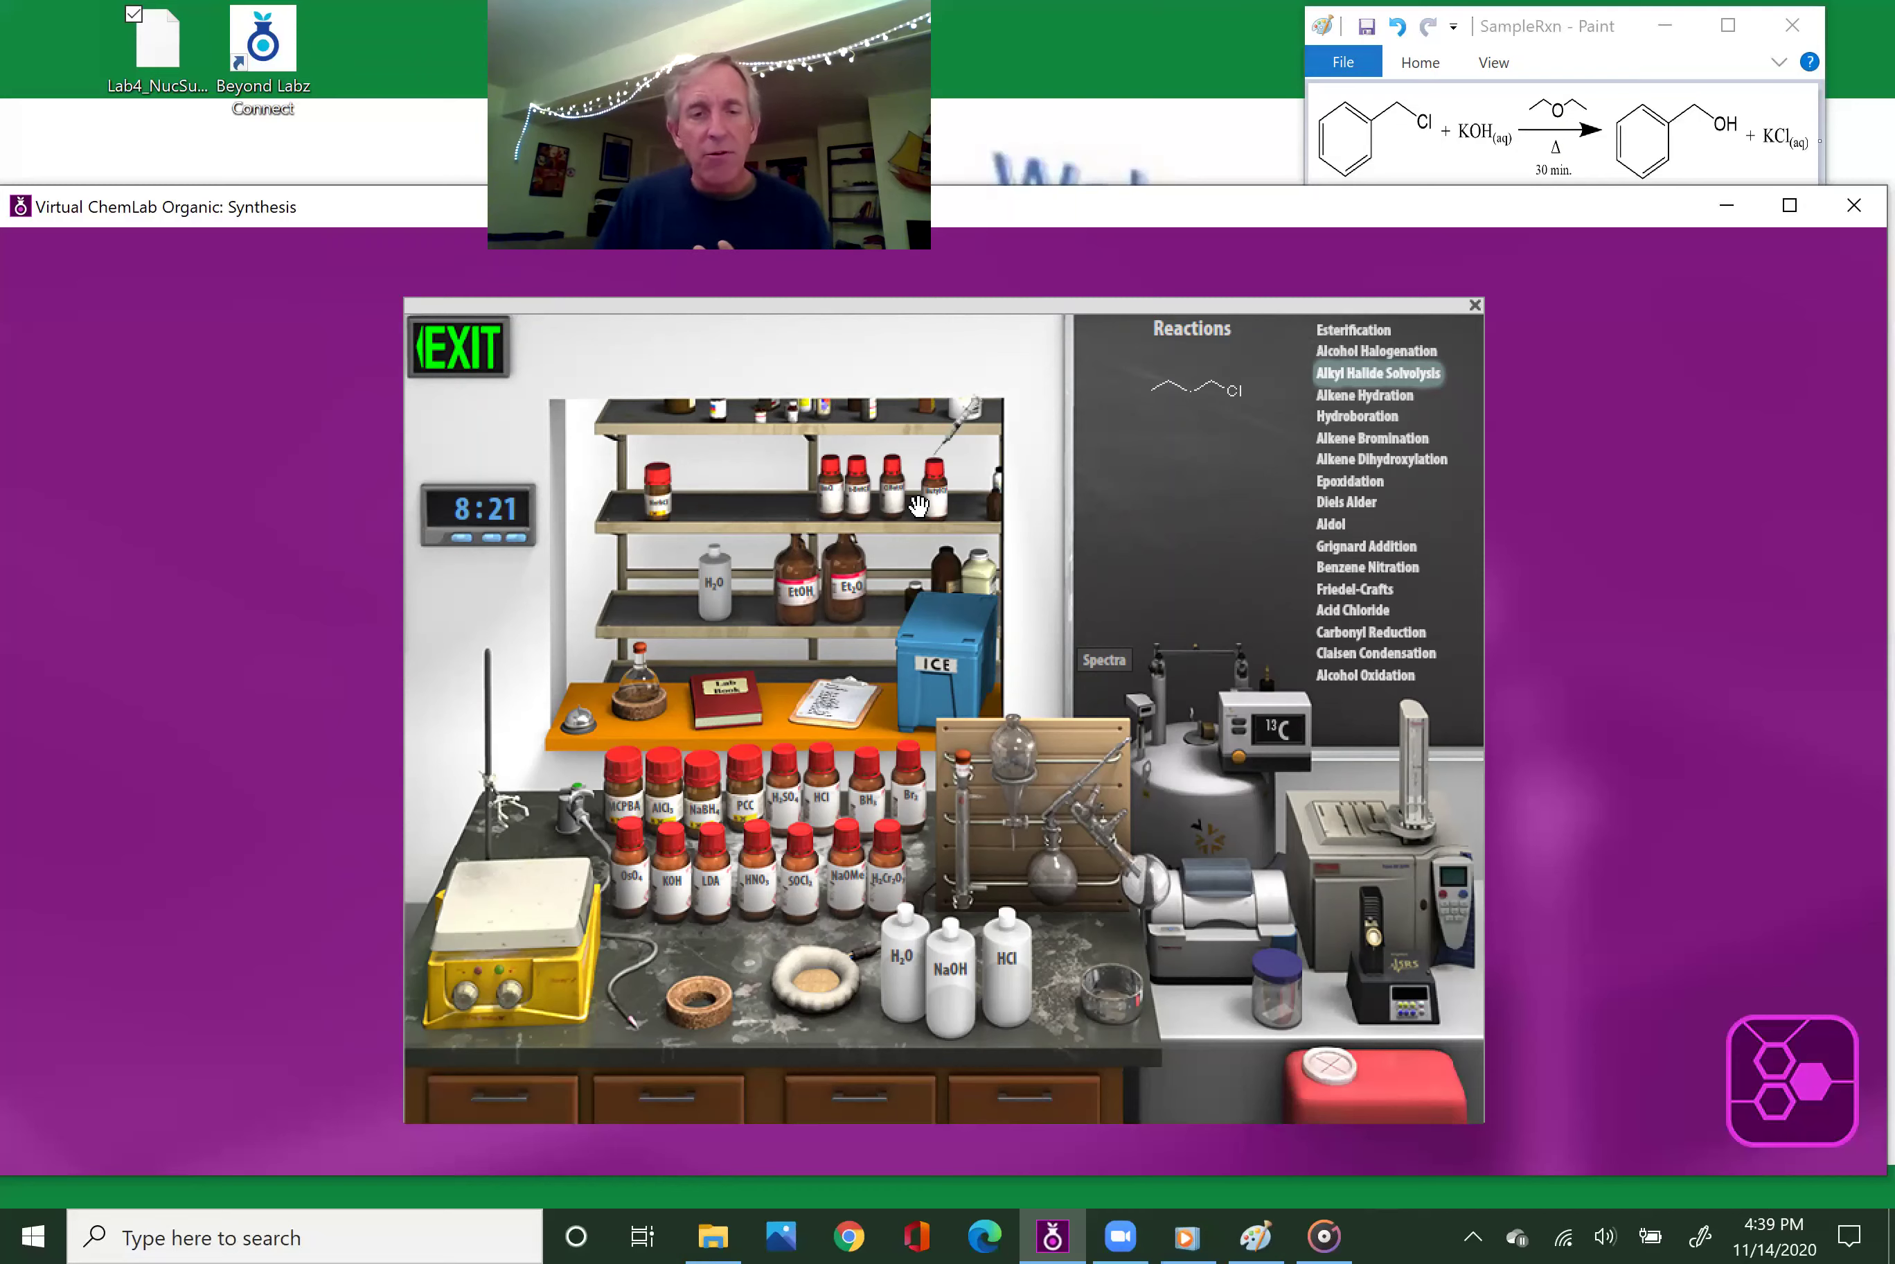
mouse_move(931, 503)
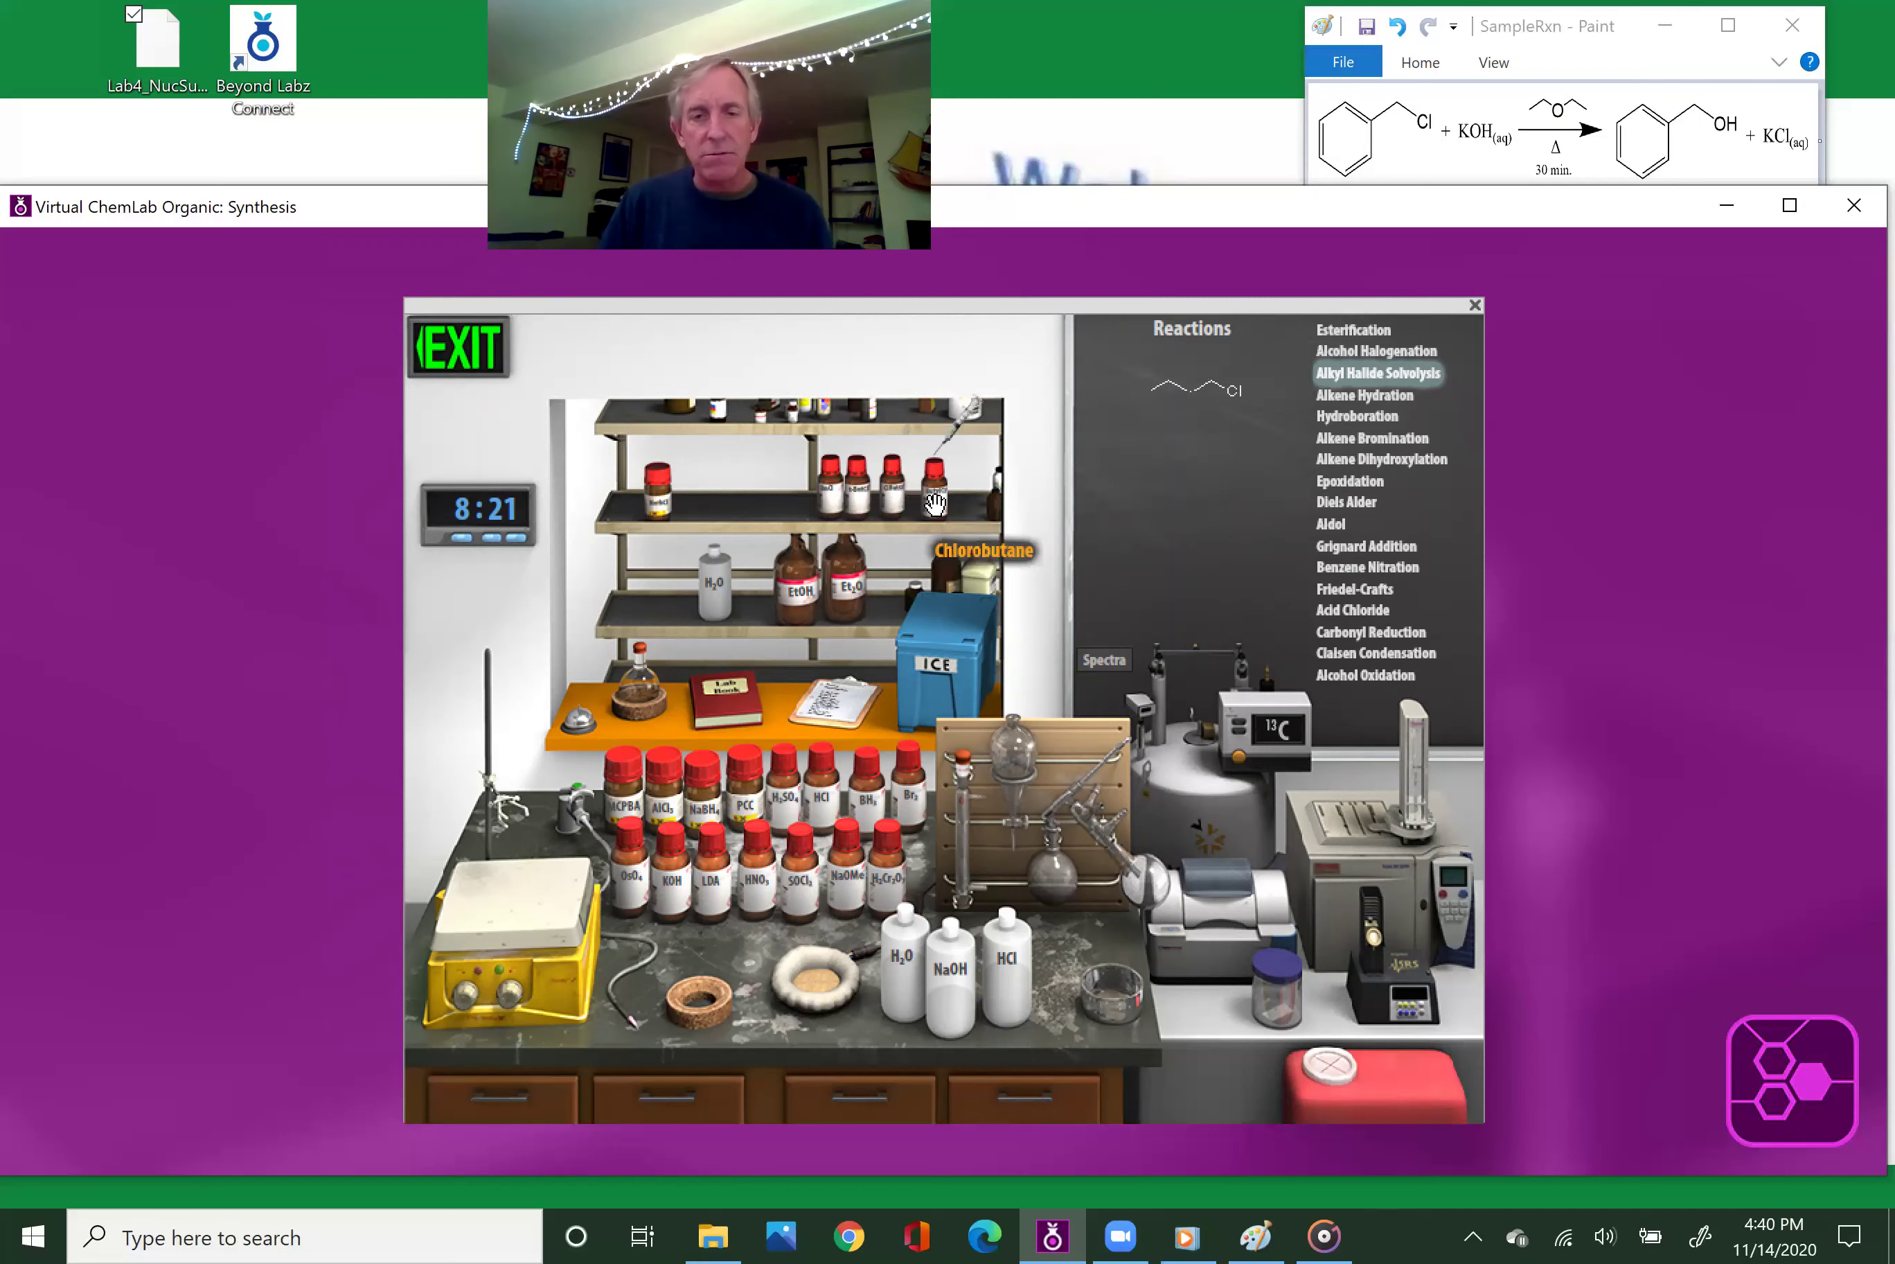
mouse_move(828, 501)
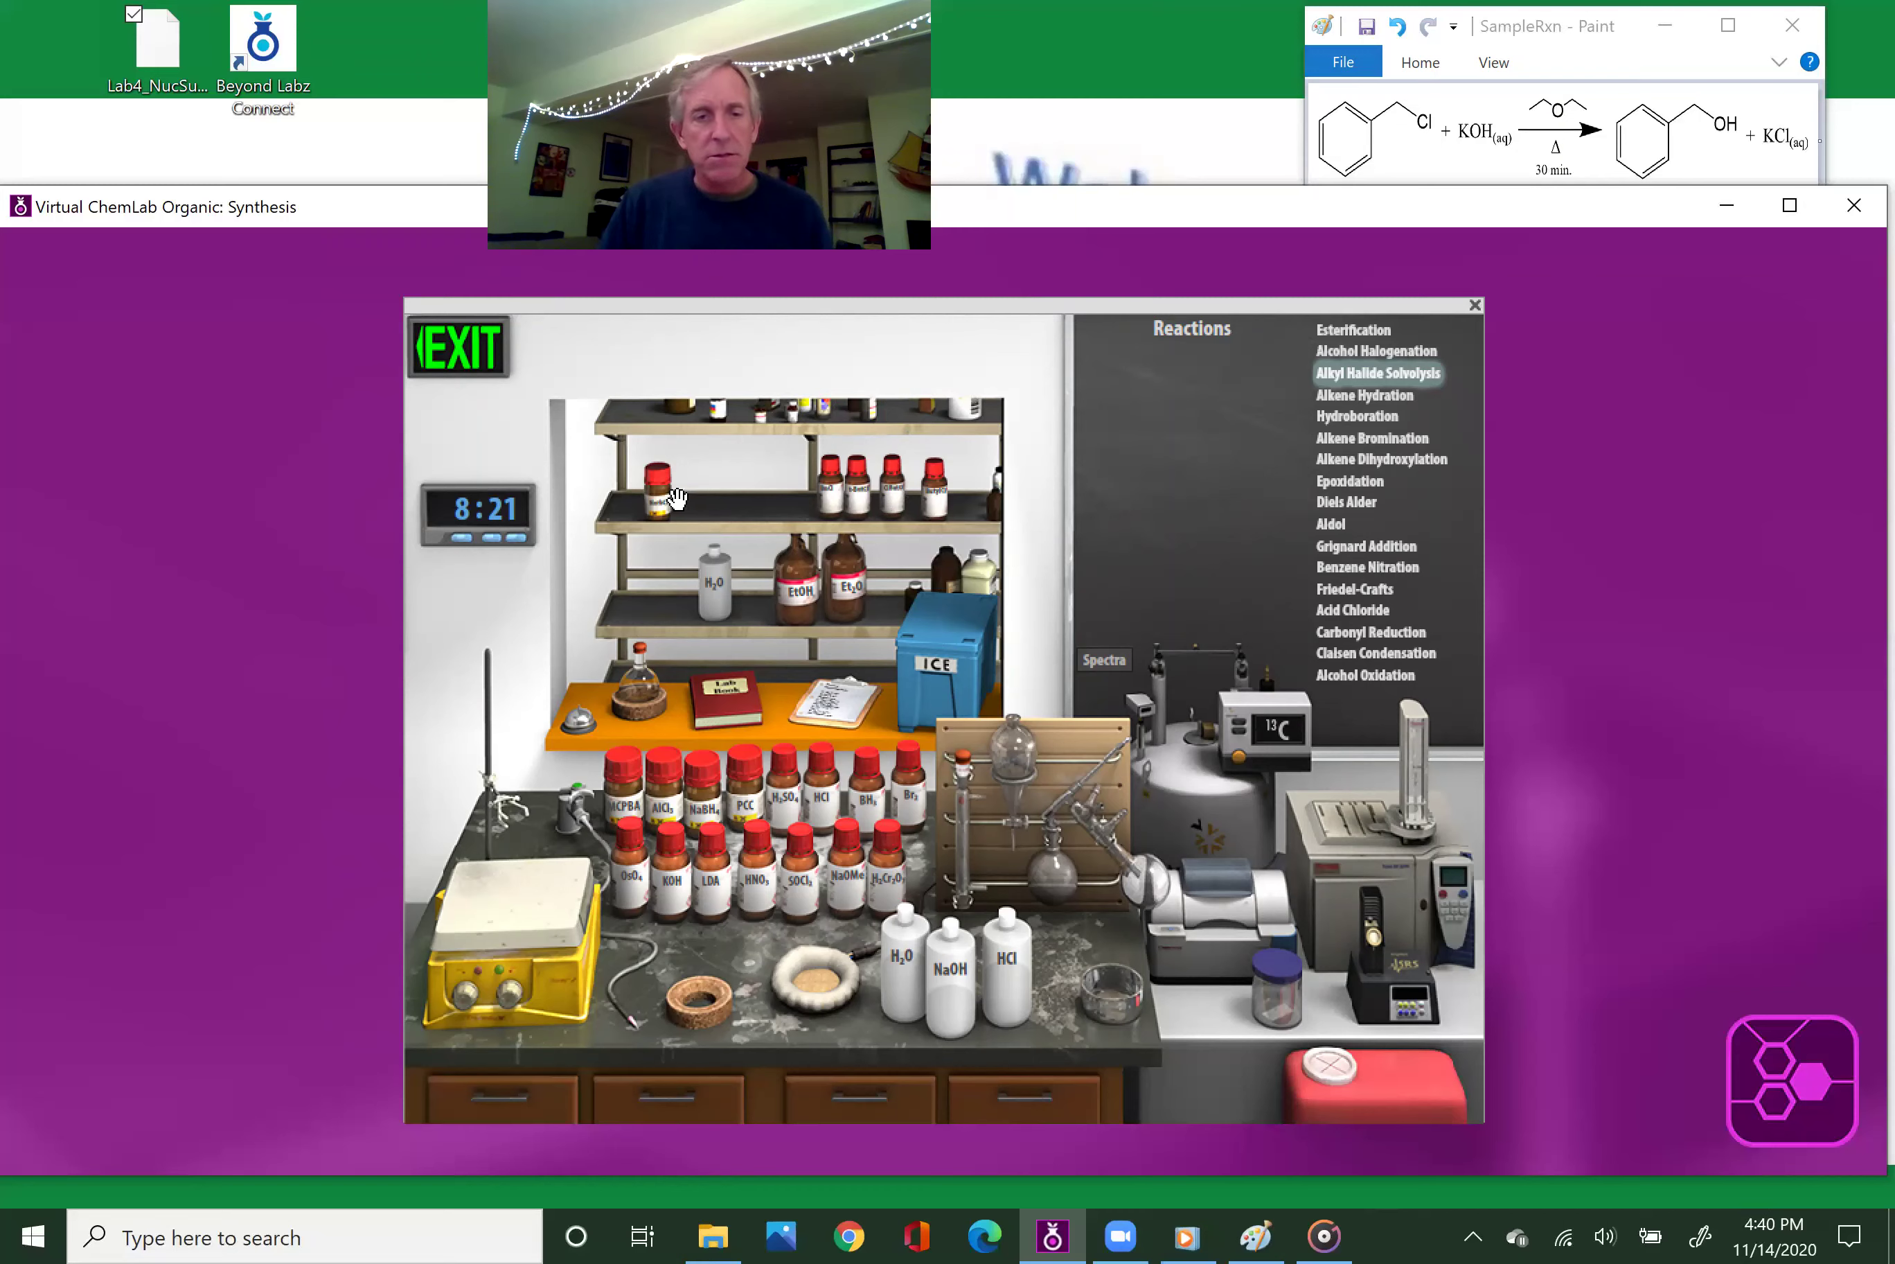
mouse_move(658, 500)
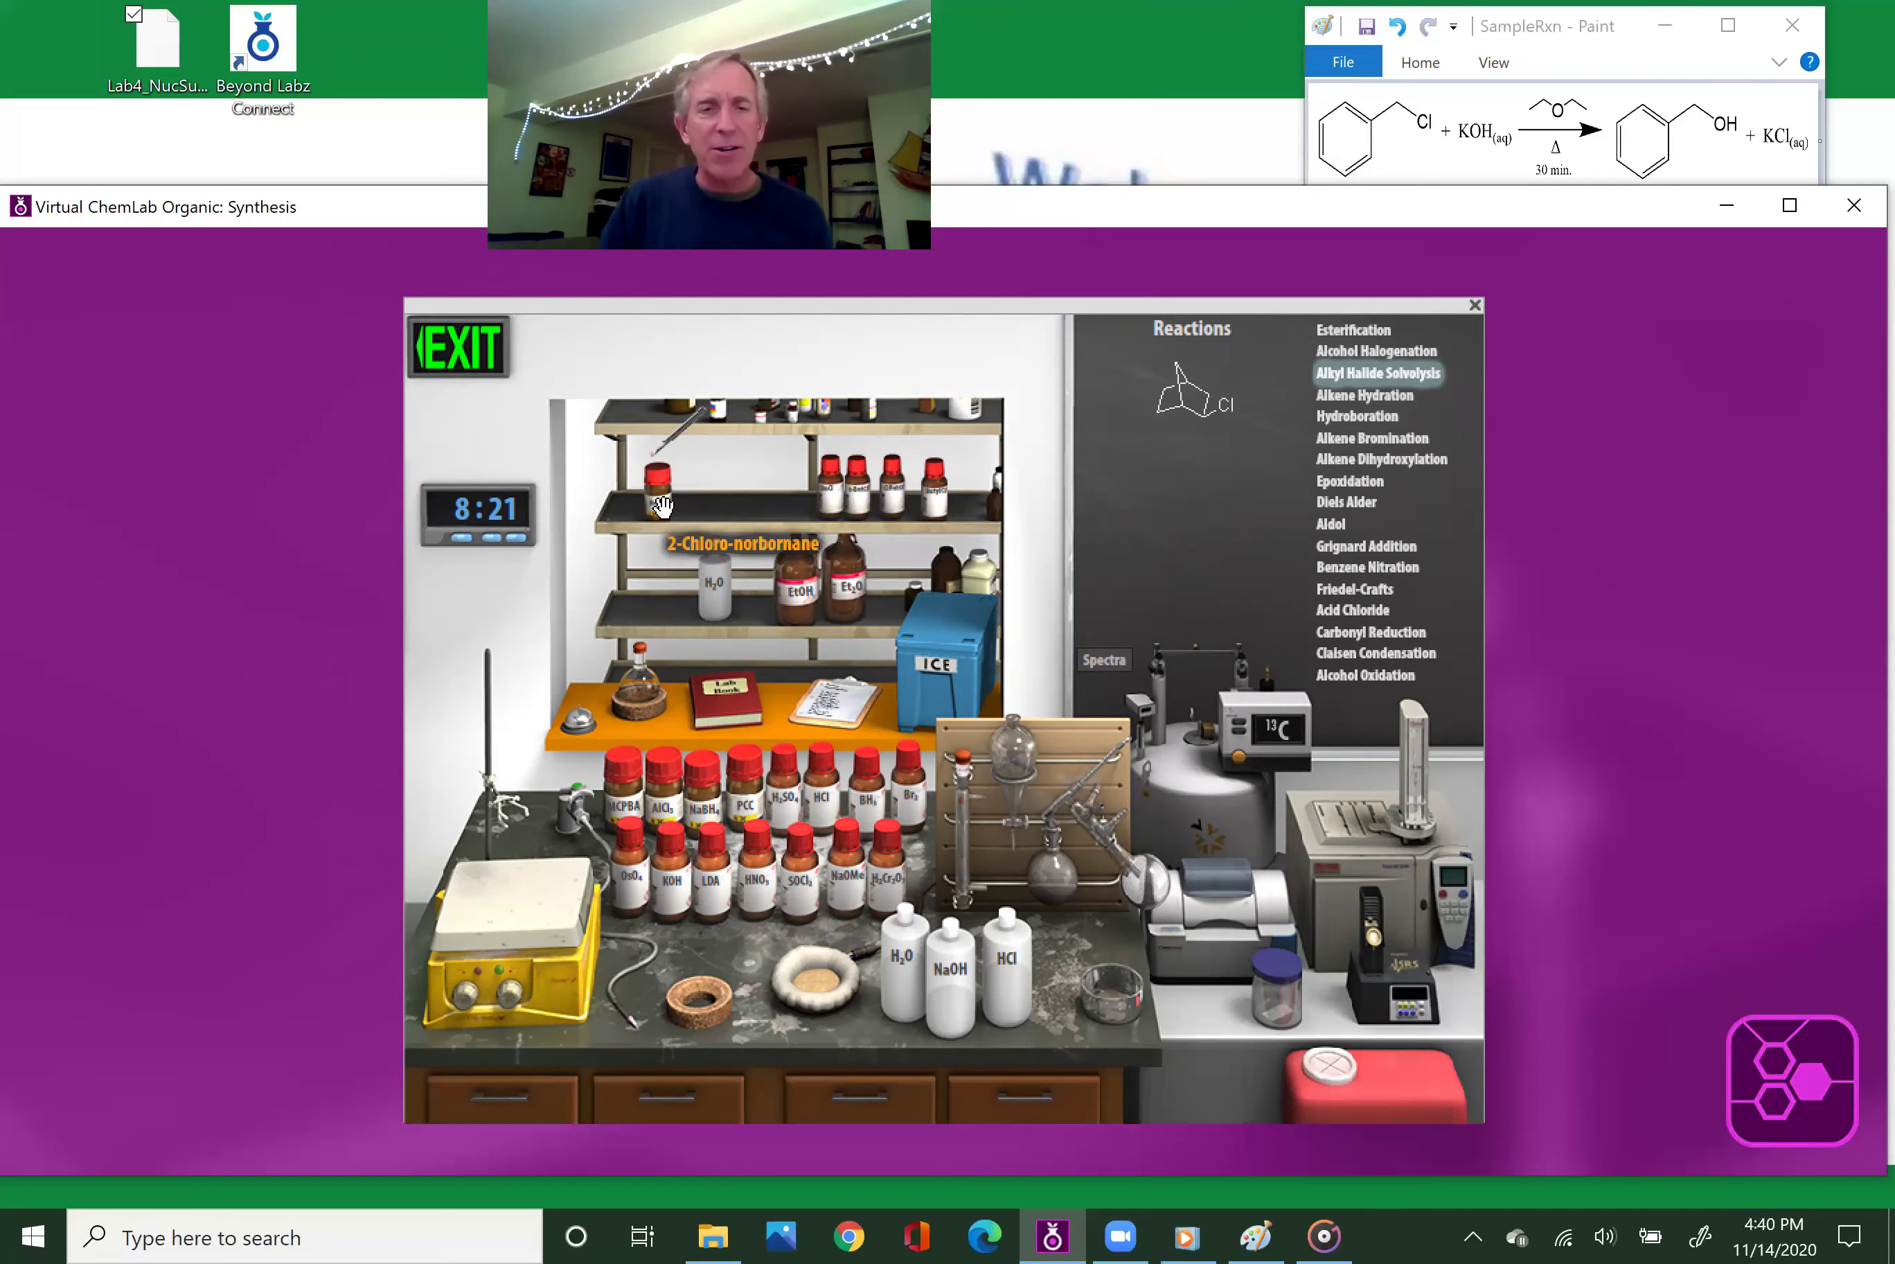
drag(663, 505, 721, 601)
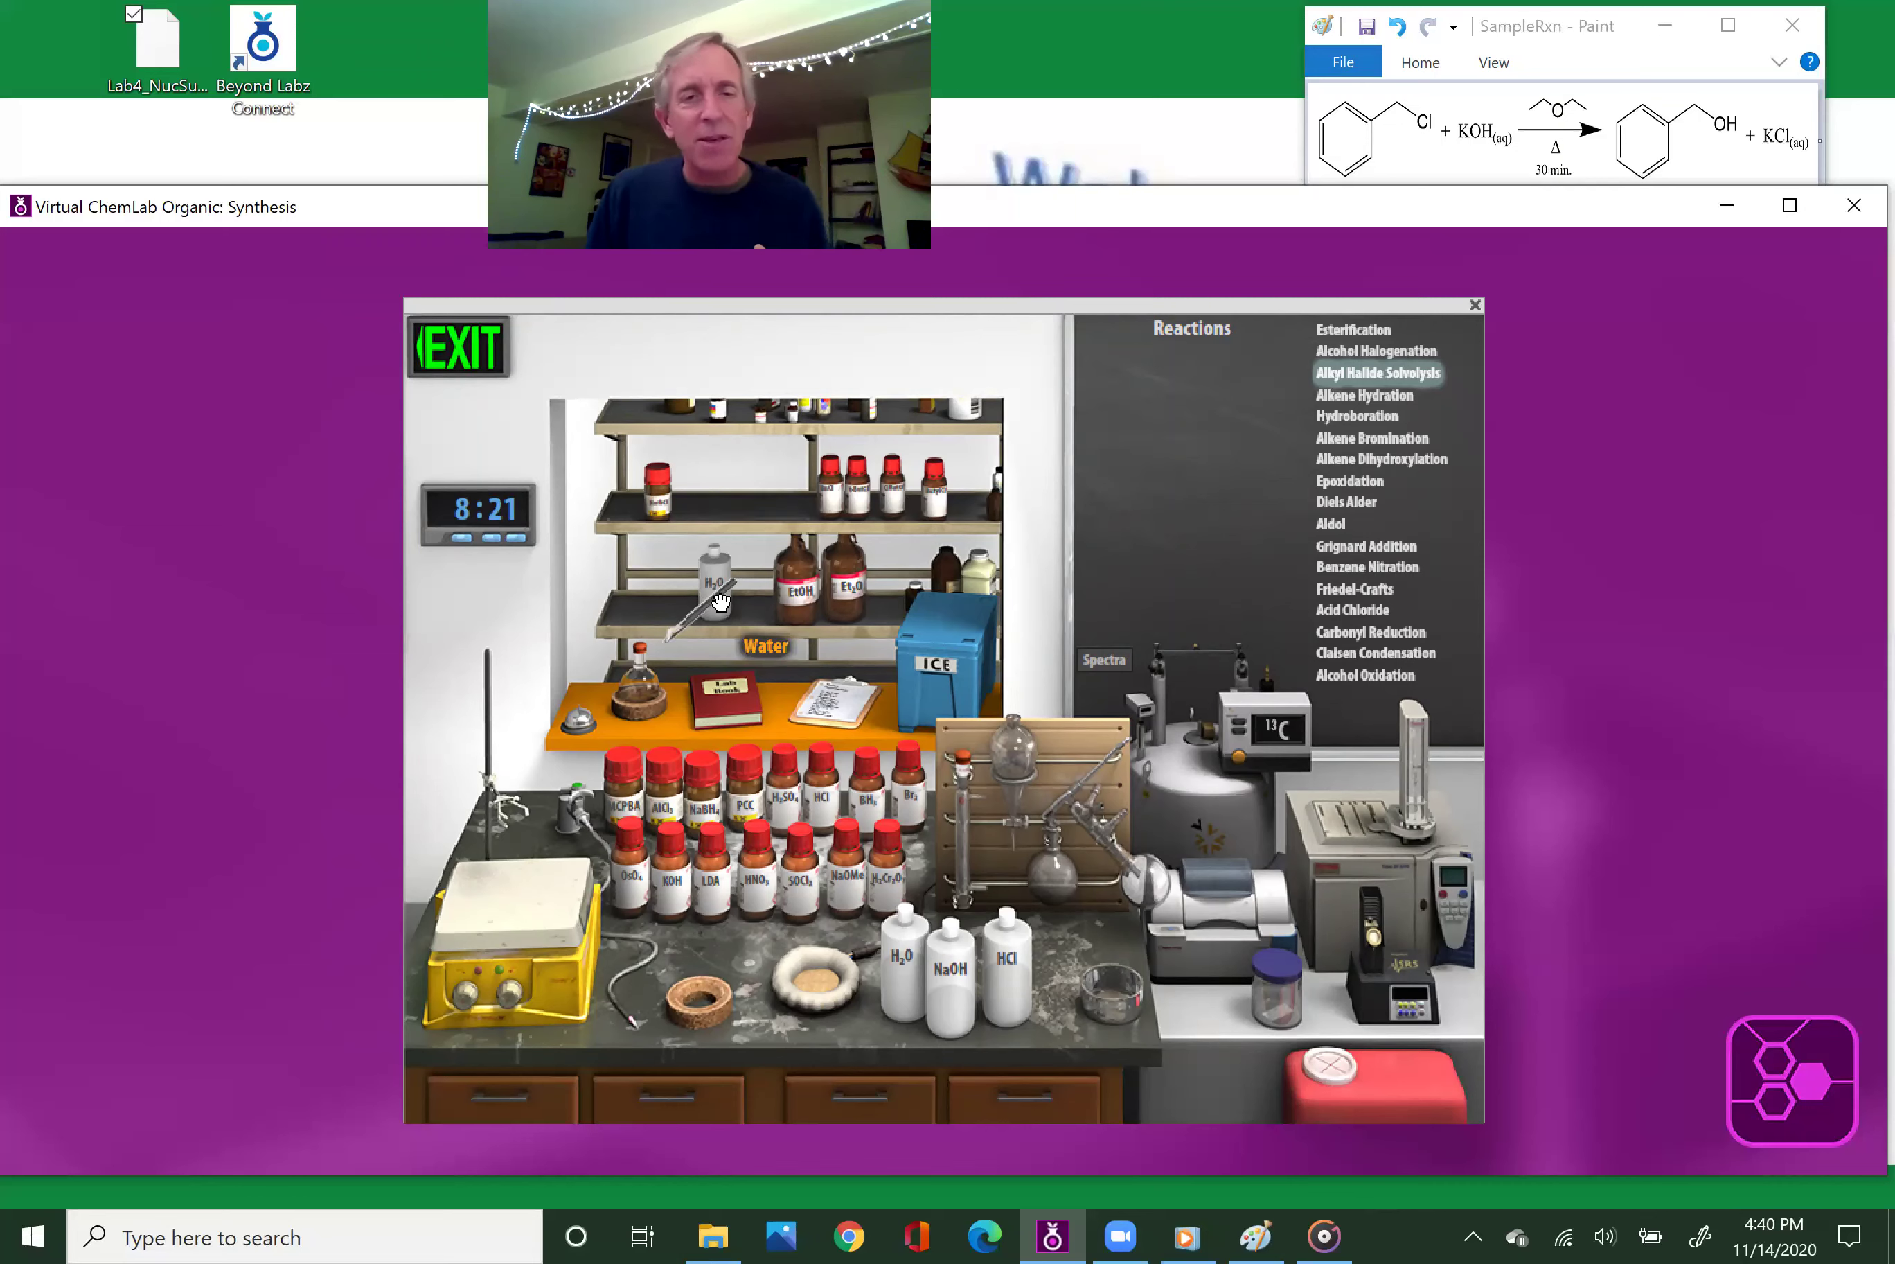
drag(721, 600, 758, 412)
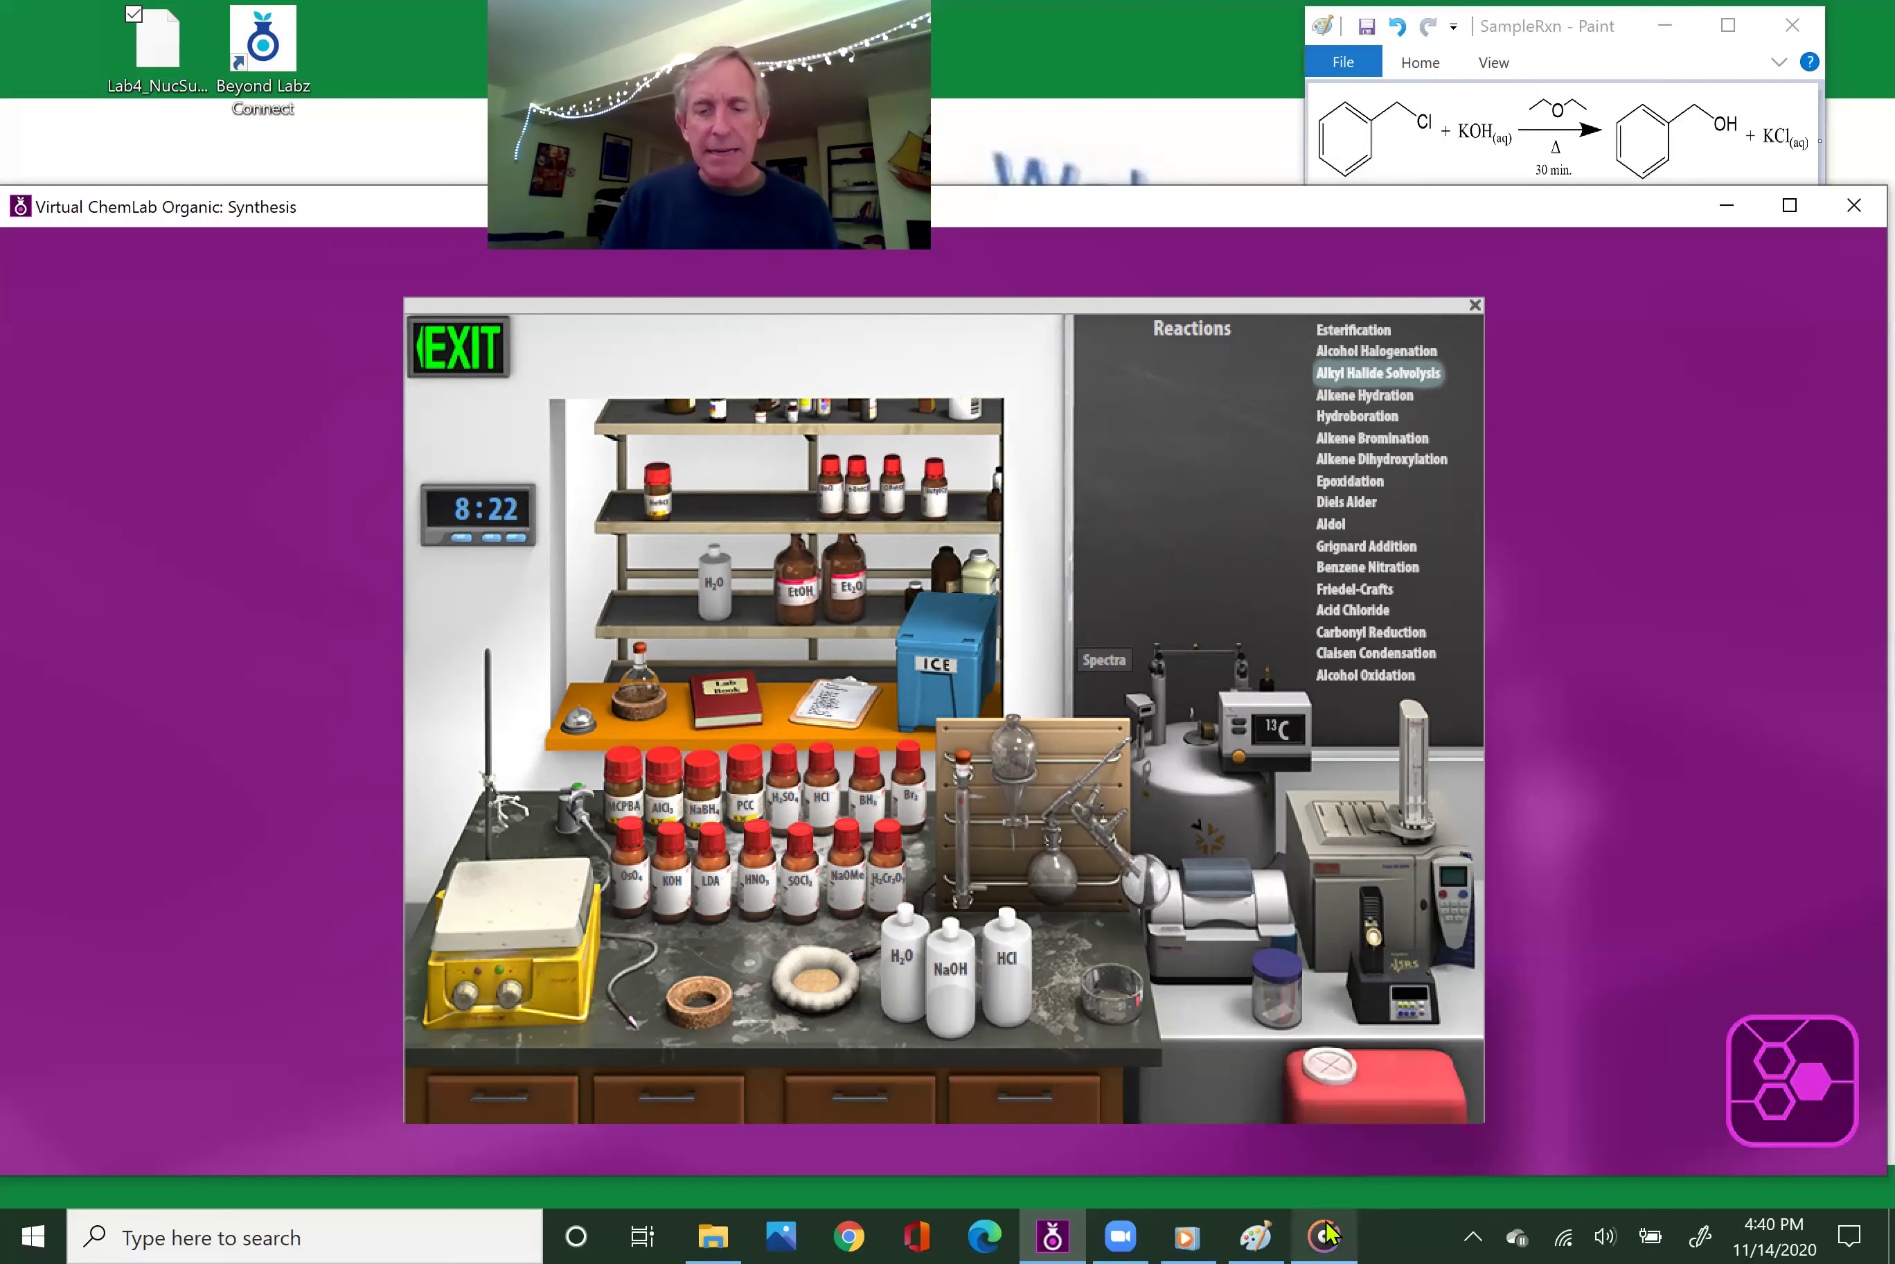
mouse_move(1324, 1232)
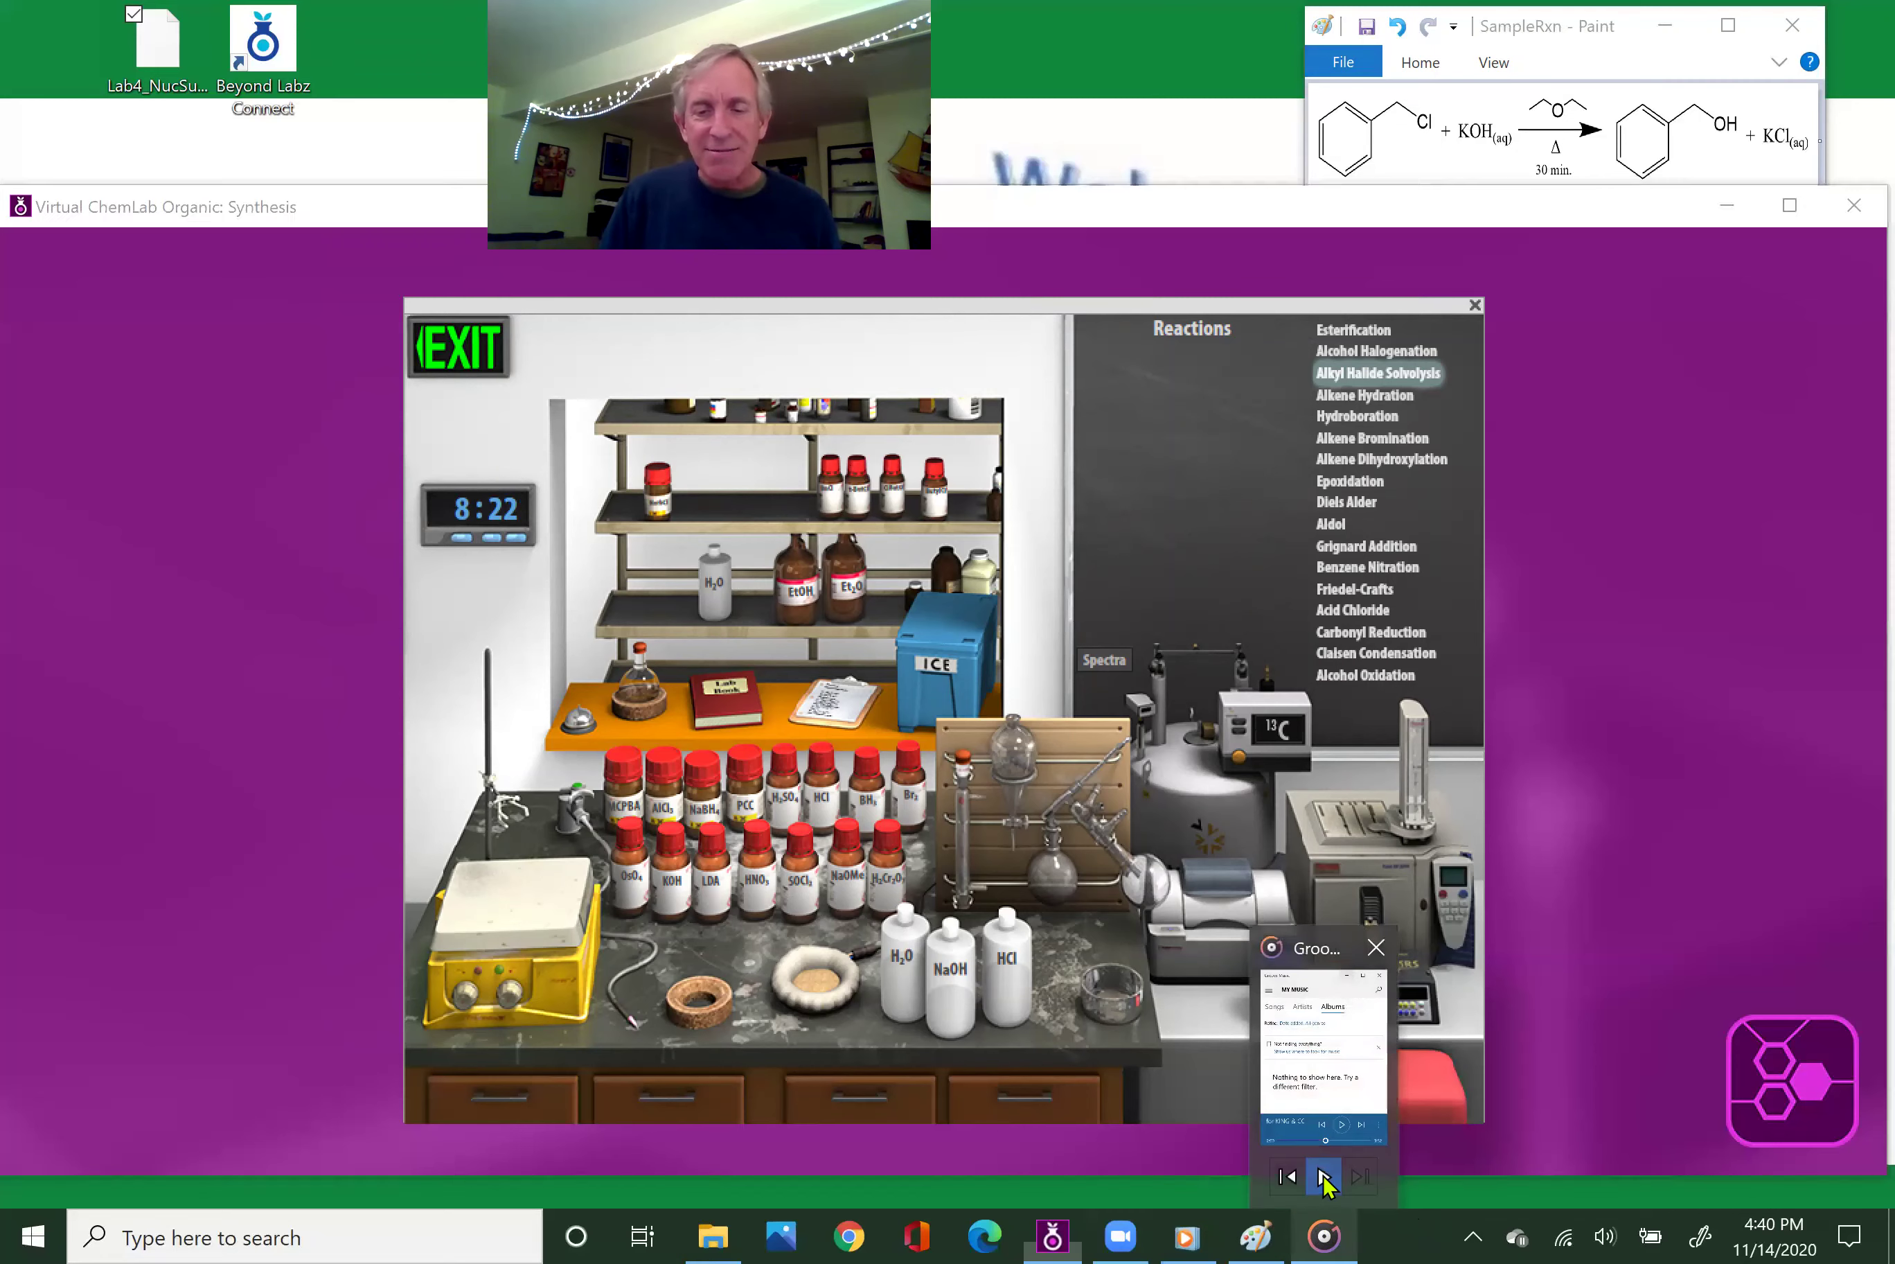